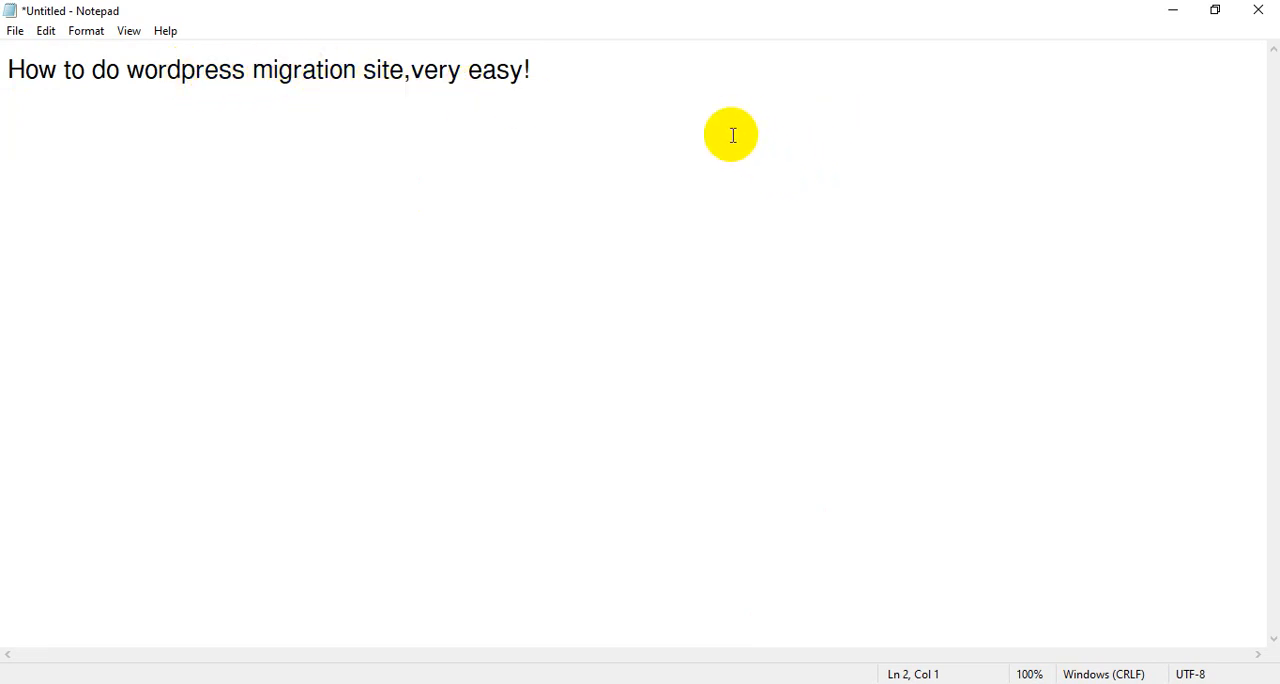
- Add the line "You can follow me step by step" below the heading in the note
{"action": "left_click", "coordinate": [637, 84]}
{"action": "left_click", "coordinate": [512, 140]}
{"action": "type", "text": "You can follow my"}
{"action": "key", "text": "BackSpace"}
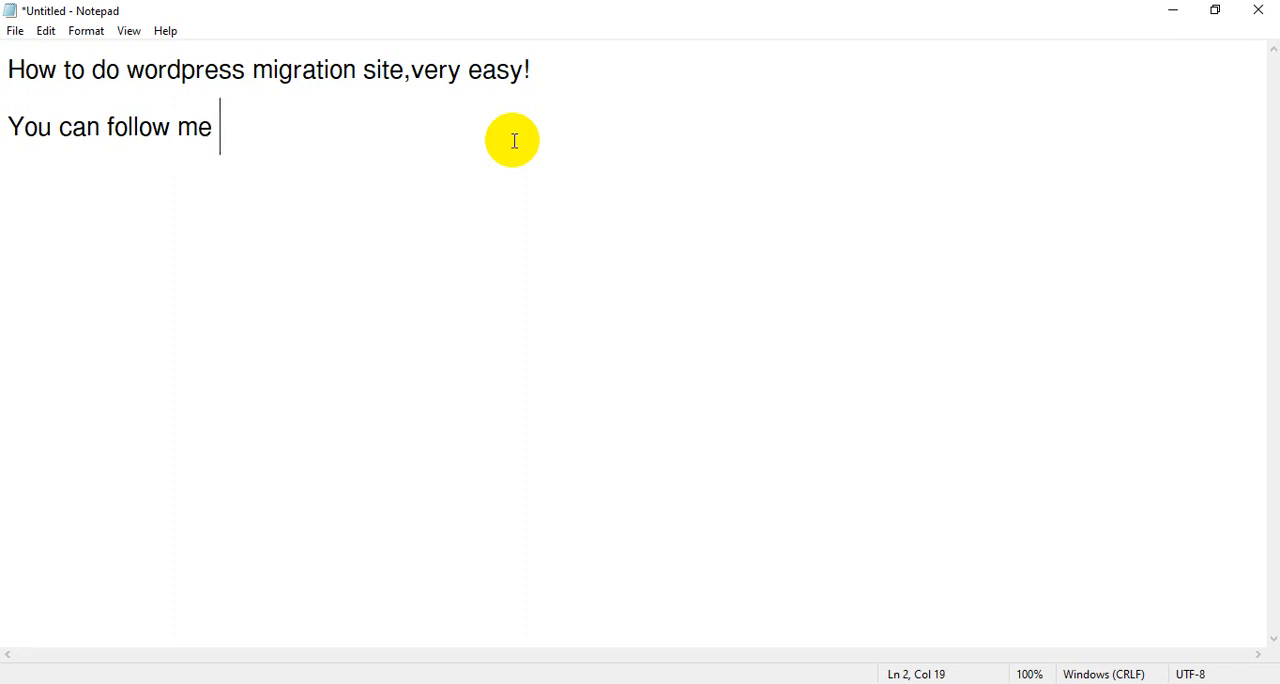
{"action": "type", "text": "e step by step"}
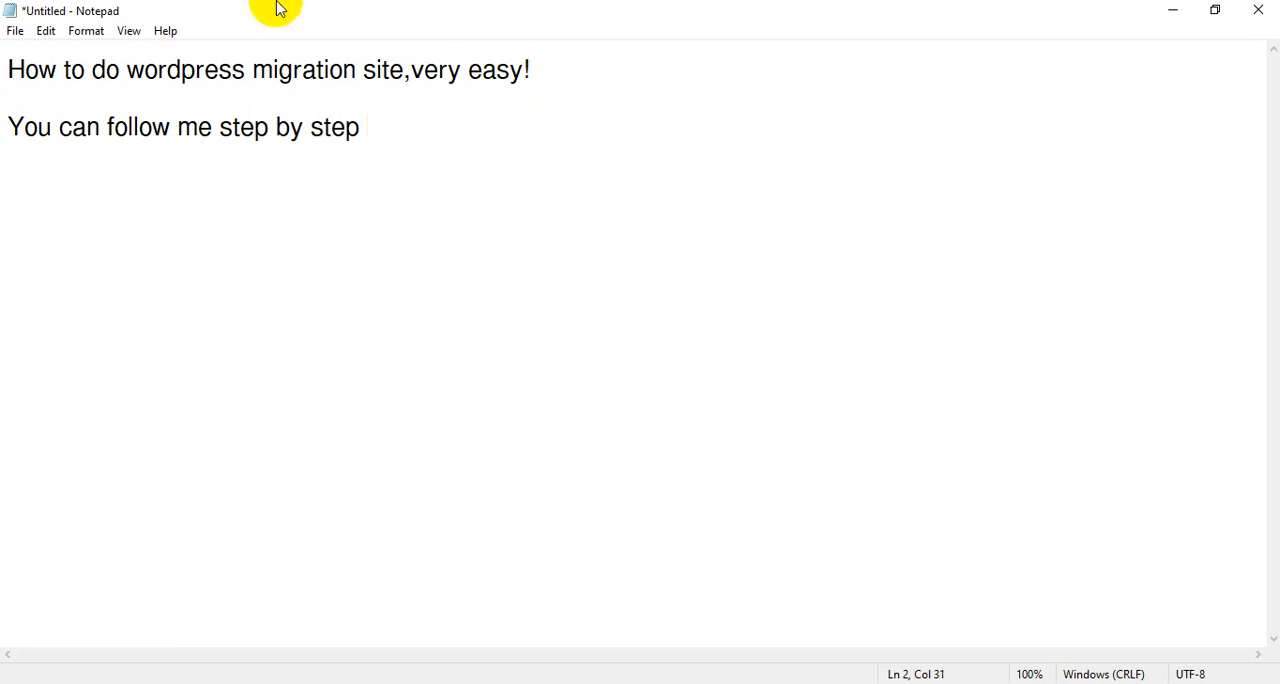
- Switch to Chrome and look over the IIS Institute site's WordPress dashboard and its full list of posts
{"action": "left_click", "coordinate": [1166, 12]}
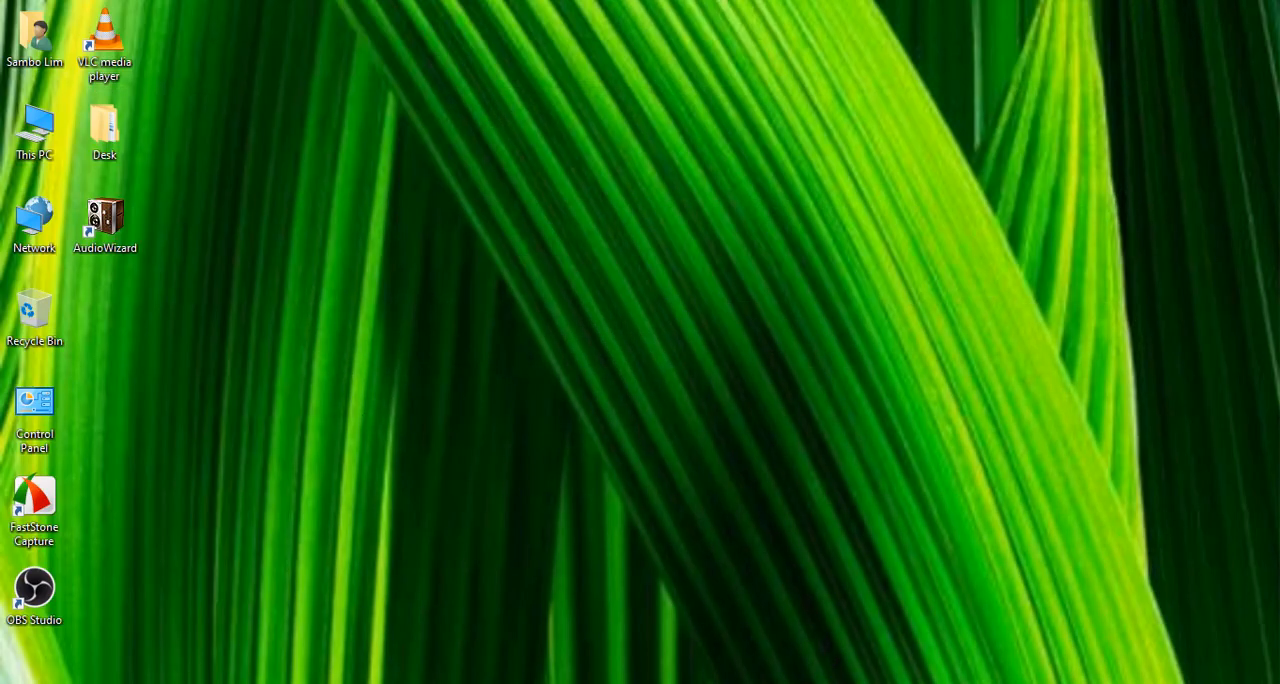
{"action": "left_click", "coordinate": [857, 683]}
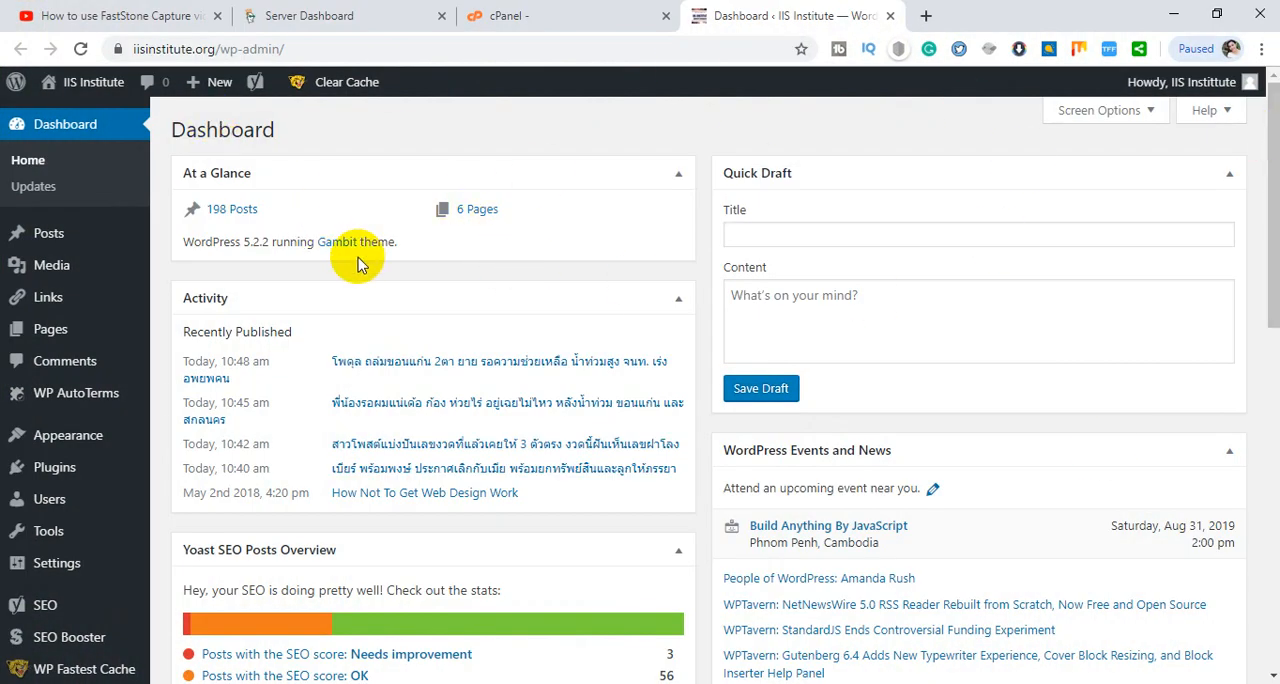
{"action": "left_click_drag", "start_coordinate": [342, 48], "coordinate": [100, 50]}
{"action": "scroll", "coordinate": [387, 232], "scroll_direction": "down", "scroll_amount": 1}
{"action": "scroll", "coordinate": [387, 232], "scroll_direction": "down", "scroll_amount": 3}
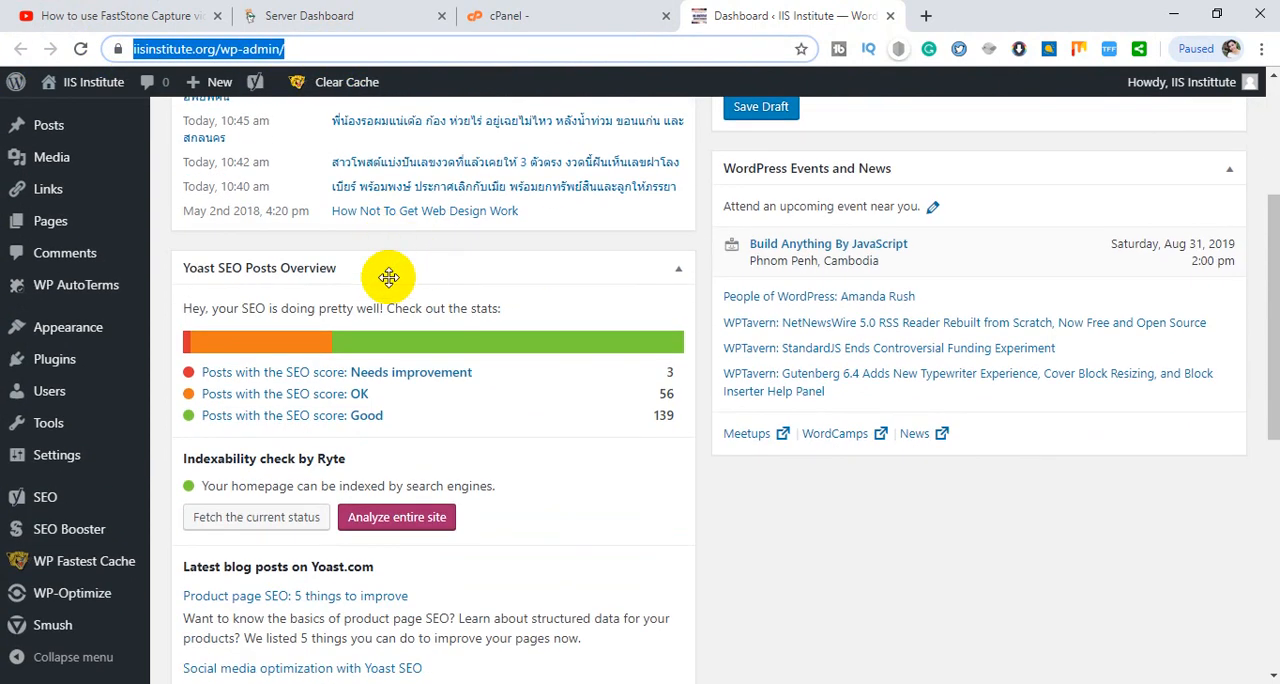
{"action": "scroll", "coordinate": [383, 275], "scroll_direction": "up", "scroll_amount": 3}
{"action": "mouse_move", "coordinate": [70, 234]}
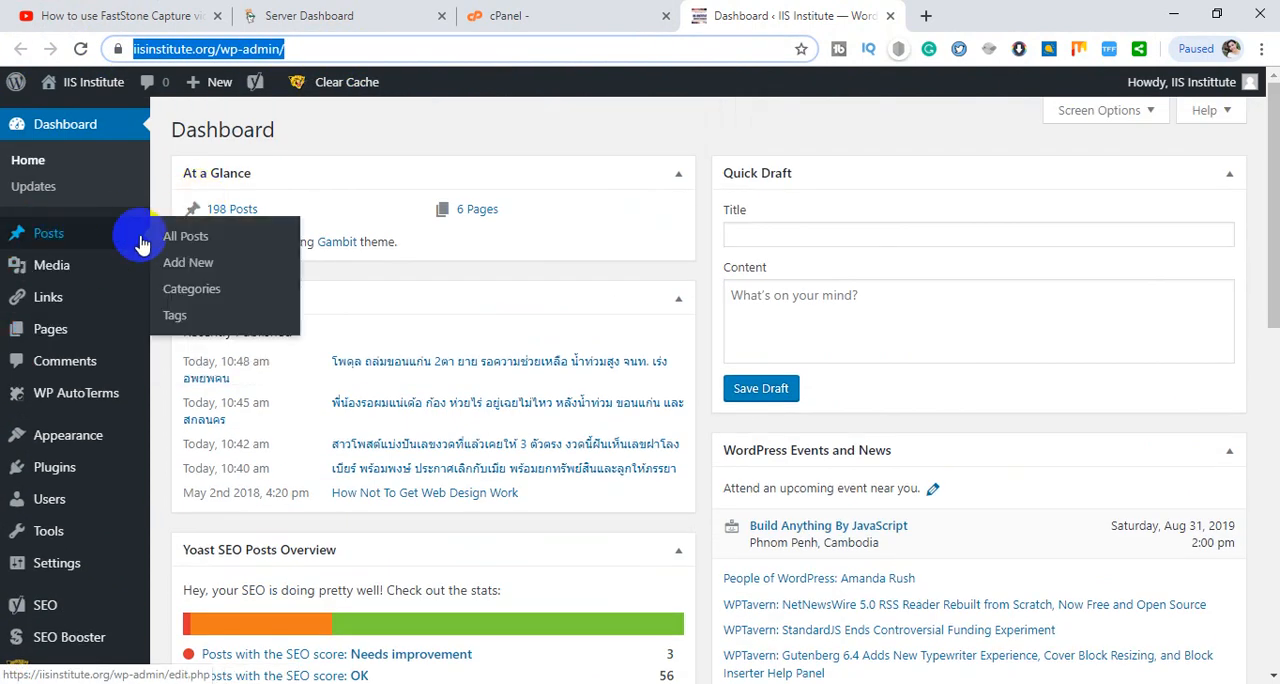
{"action": "left_click", "coordinate": [186, 242]}
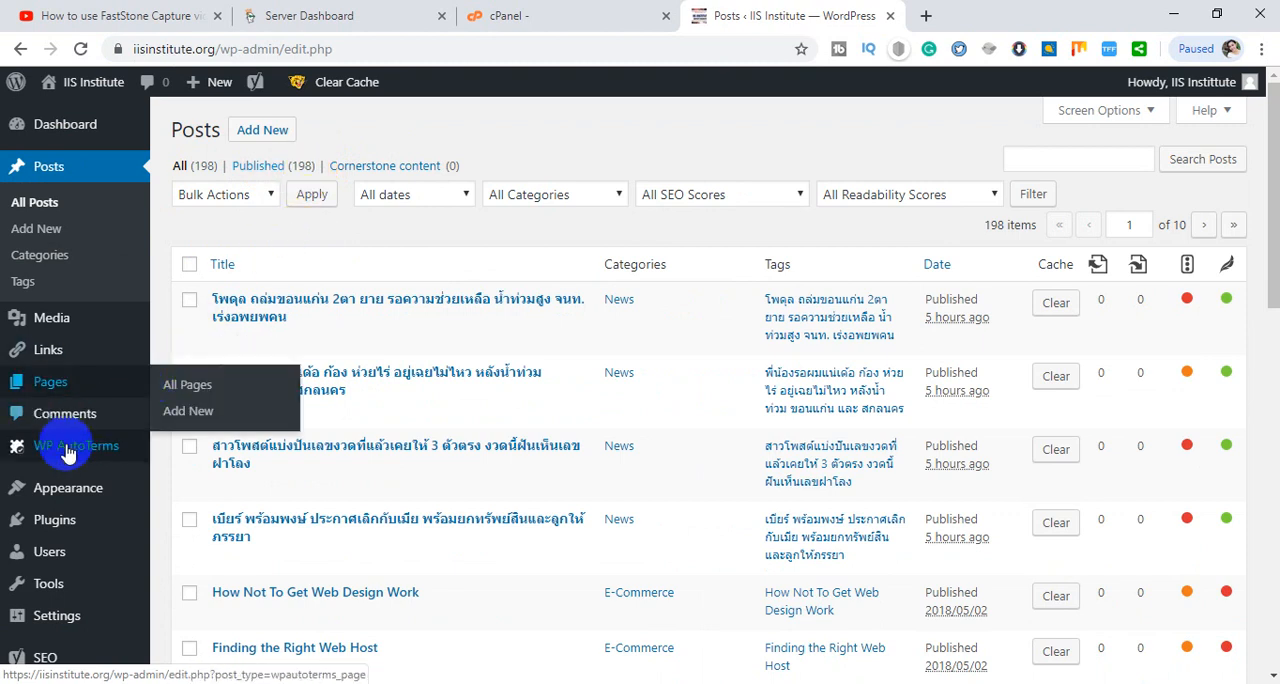
- Go to the page for adding new WordPress plugins and search for "all"
{"action": "mouse_move", "coordinate": [76, 526]}
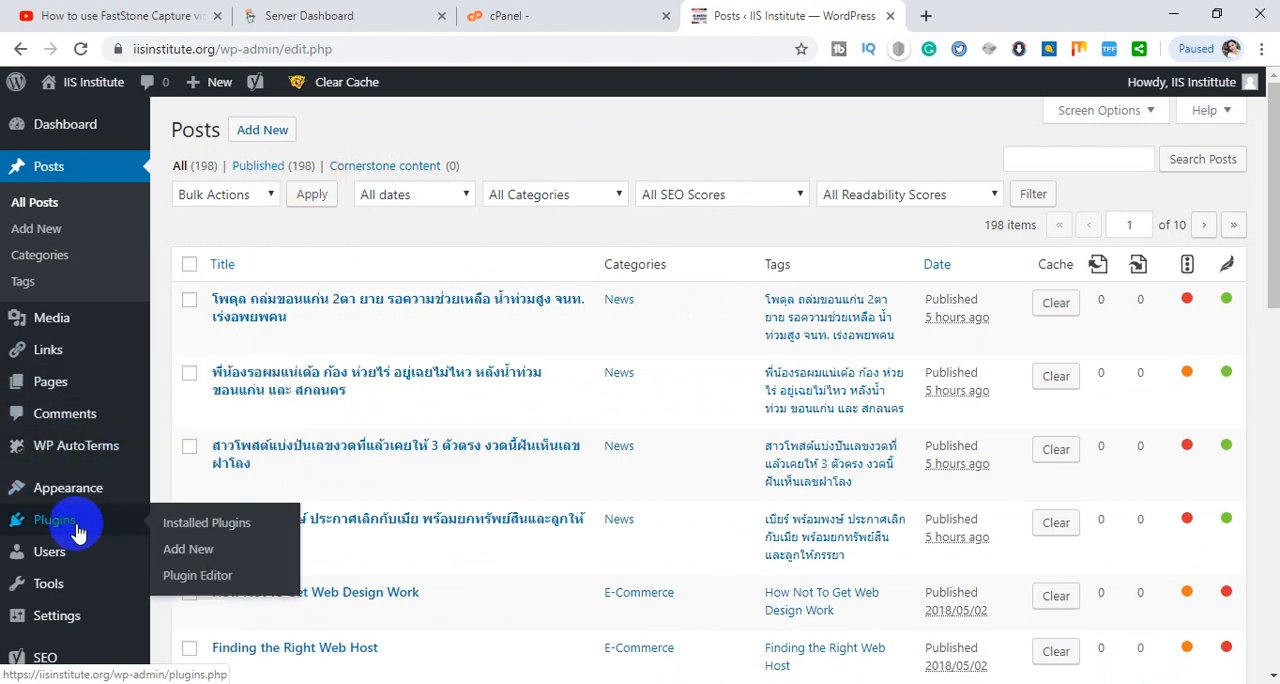
{"action": "left_click", "coordinate": [181, 525]}
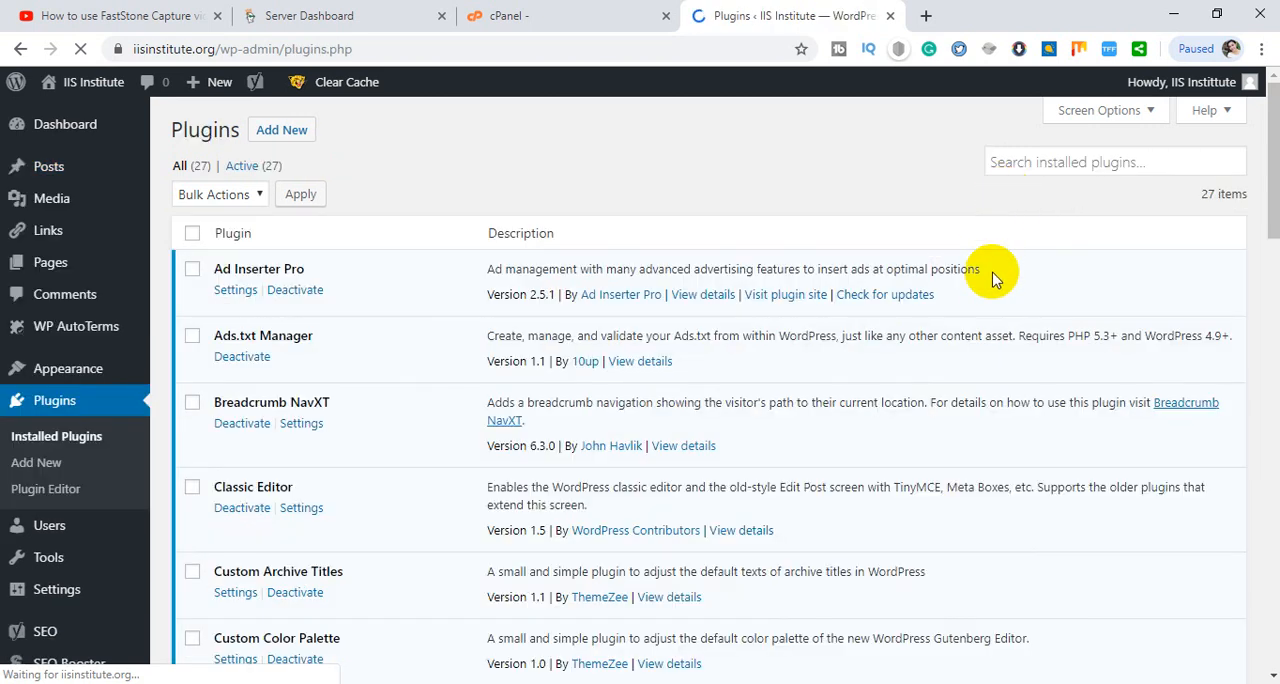
{"action": "left_click", "coordinate": [268, 130]}
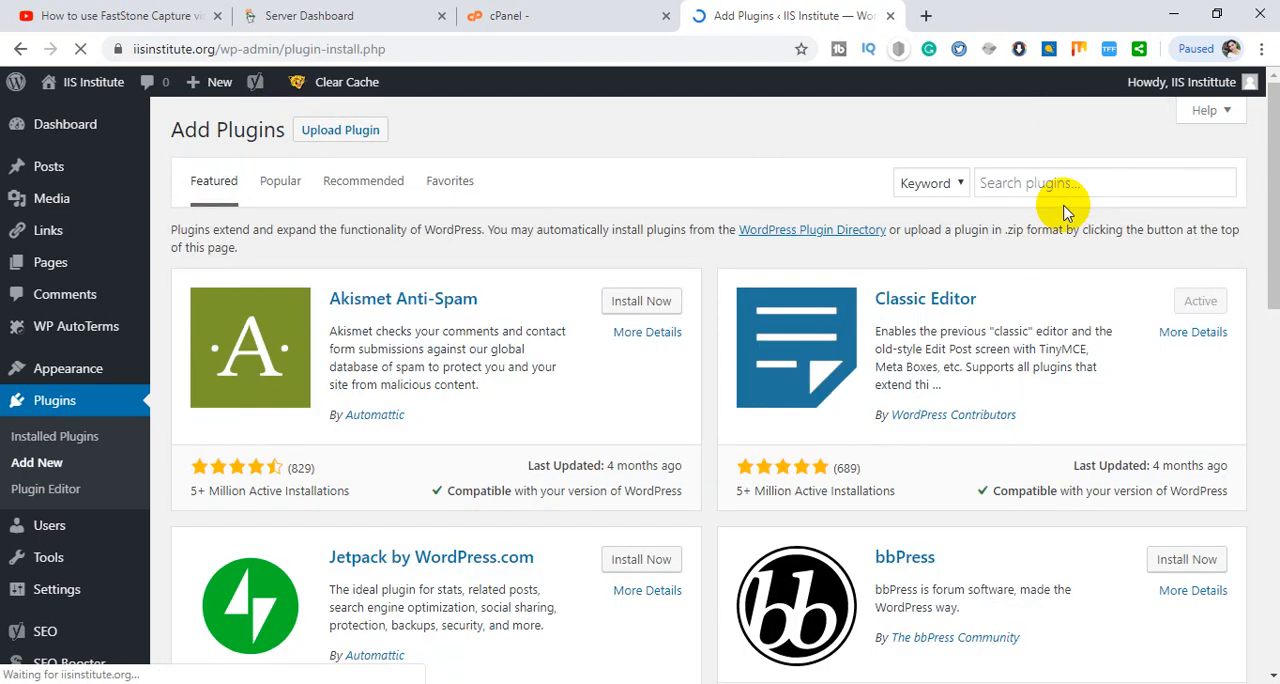
{"action": "left_click", "coordinate": [1021, 175]}
{"action": "type", "text": "a"}
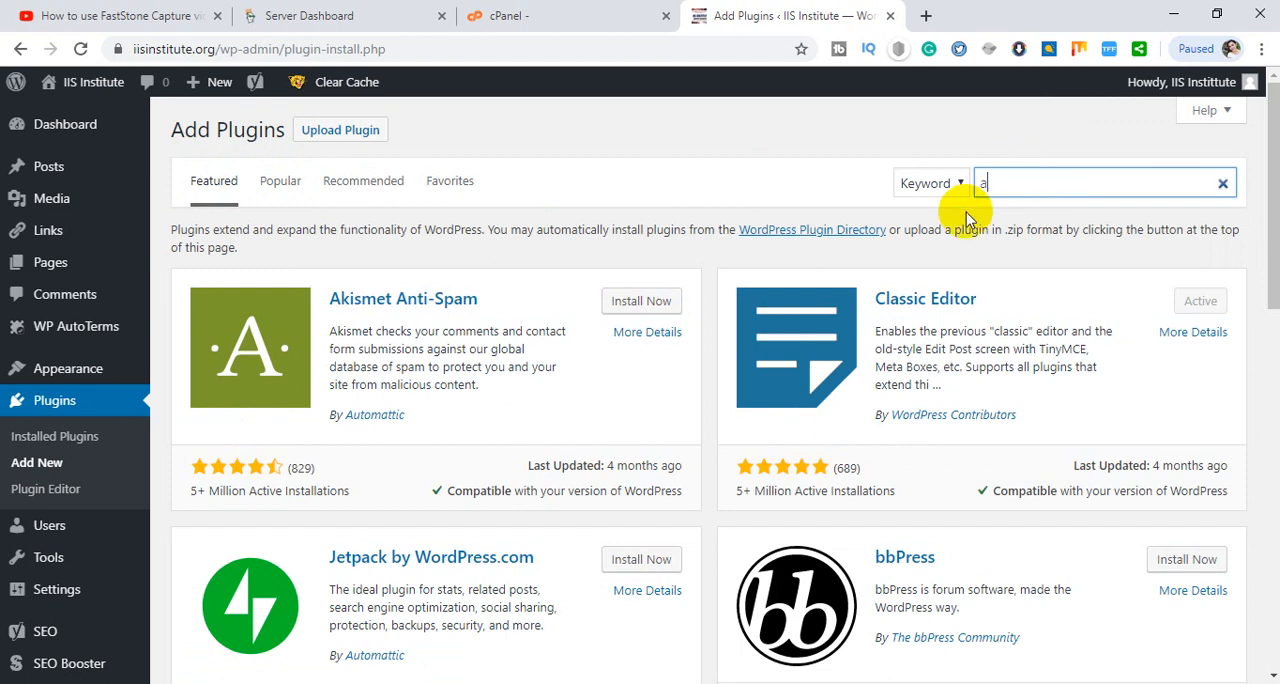
{"action": "type", "text": "ll"}
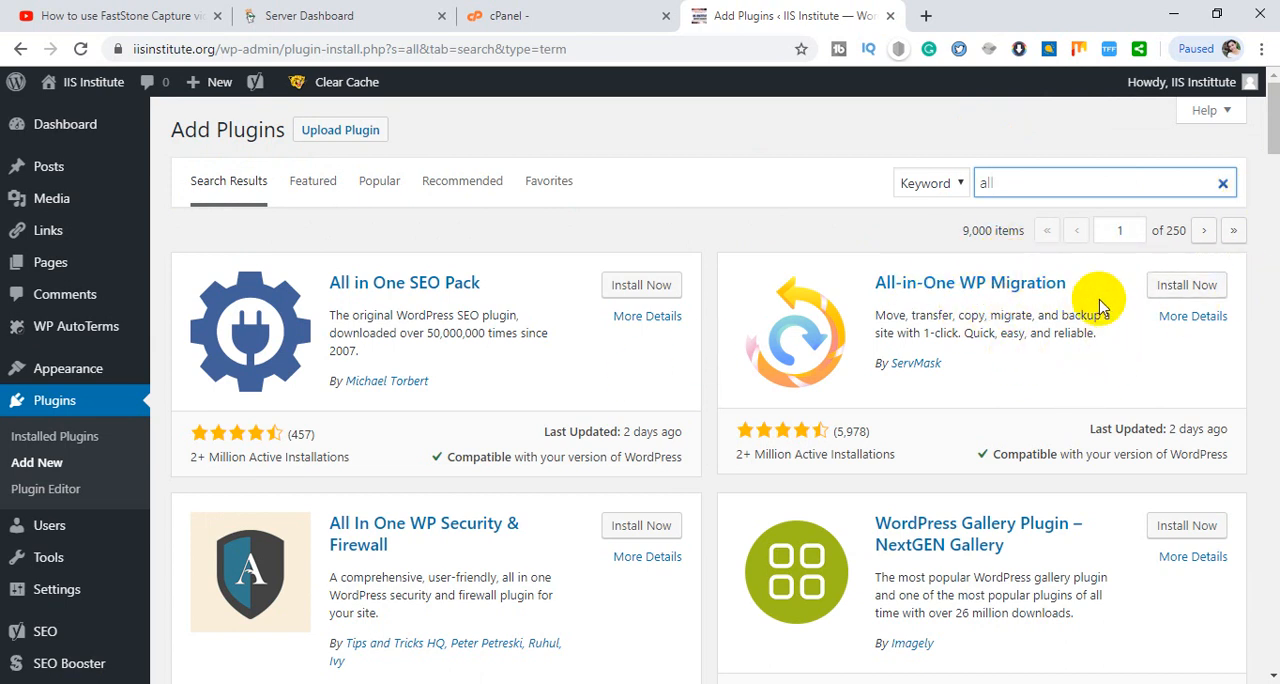
- View the details and screenshots information of the All-in-One WP Migration plugin, then close its details
{"action": "left_click_drag", "start_coordinate": [837, 250], "coordinate": [1030, 370]}
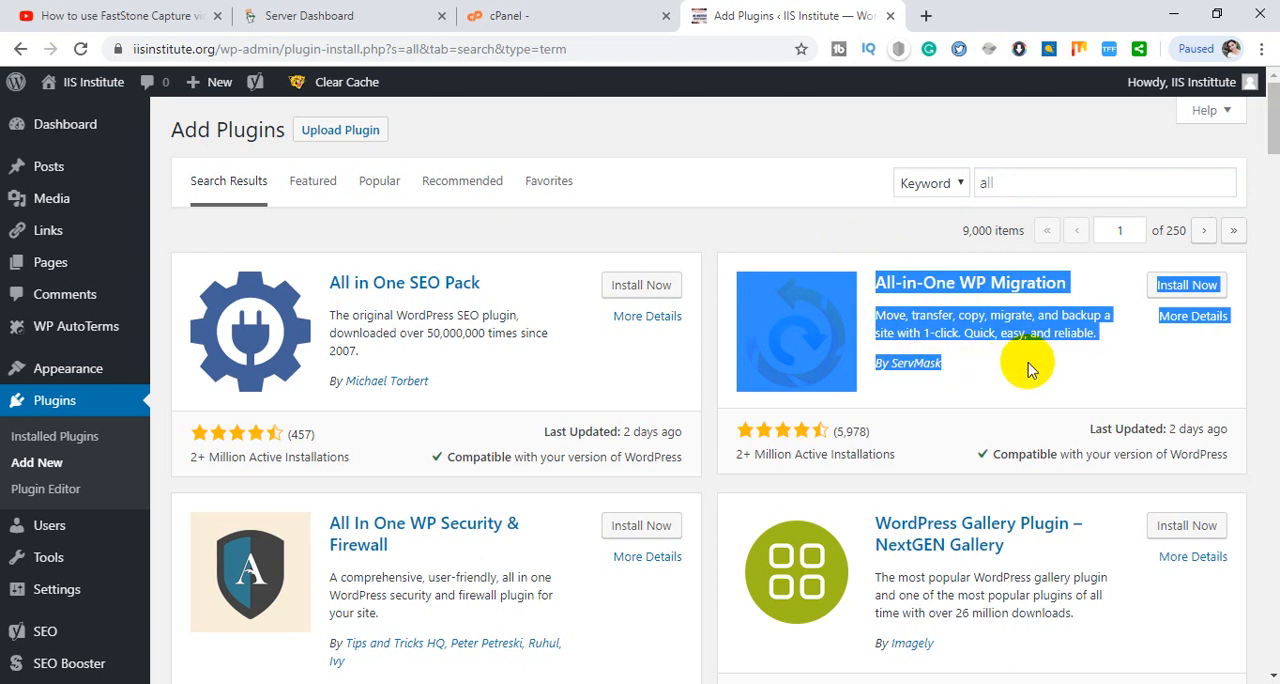
{"action": "left_click", "coordinate": [1030, 370]}
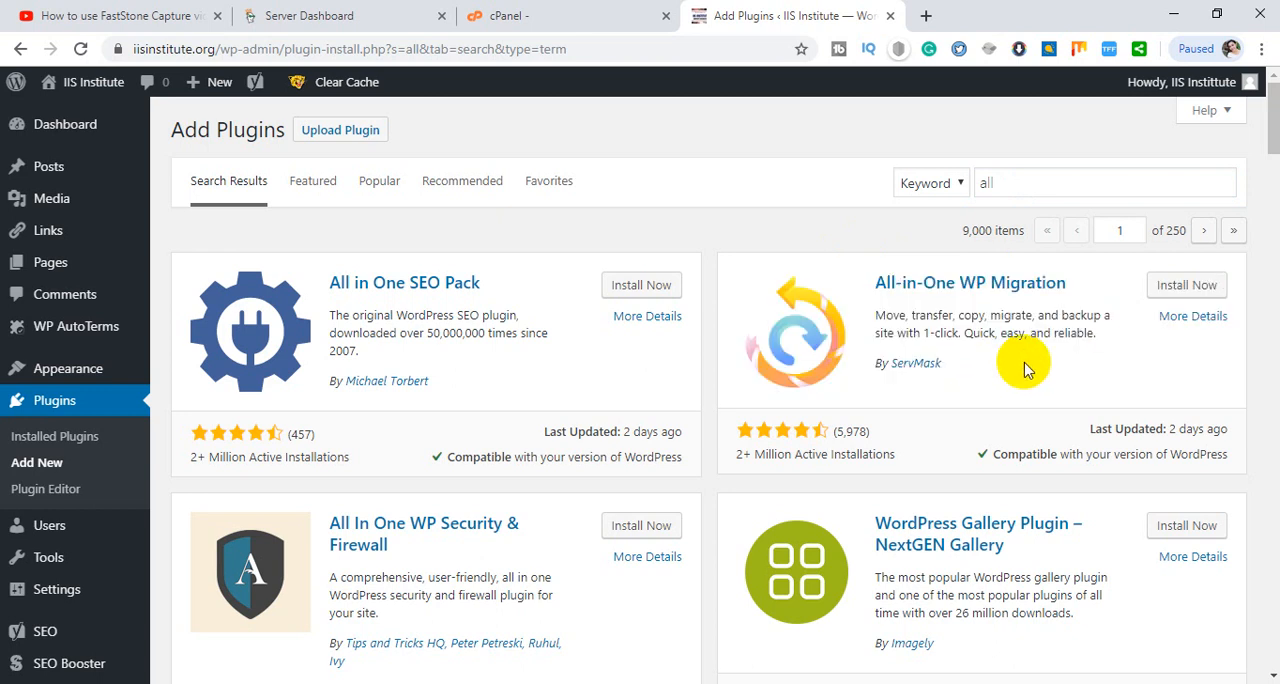
{"action": "left_click", "coordinate": [1192, 316]}
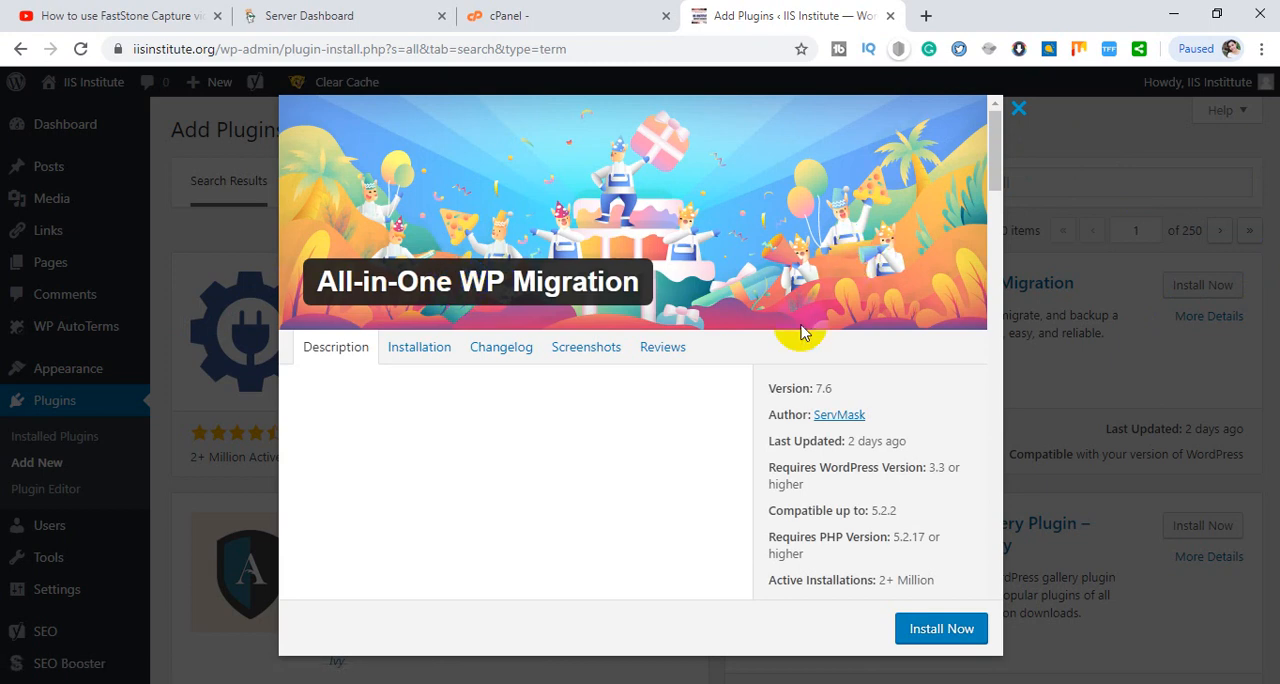
{"action": "left_click", "coordinate": [606, 347]}
{"action": "scroll", "coordinate": [891, 340], "scroll_direction": "down", "scroll_amount": 3}
{"action": "scroll", "coordinate": [900, 342], "scroll_direction": "up", "scroll_amount": 5}
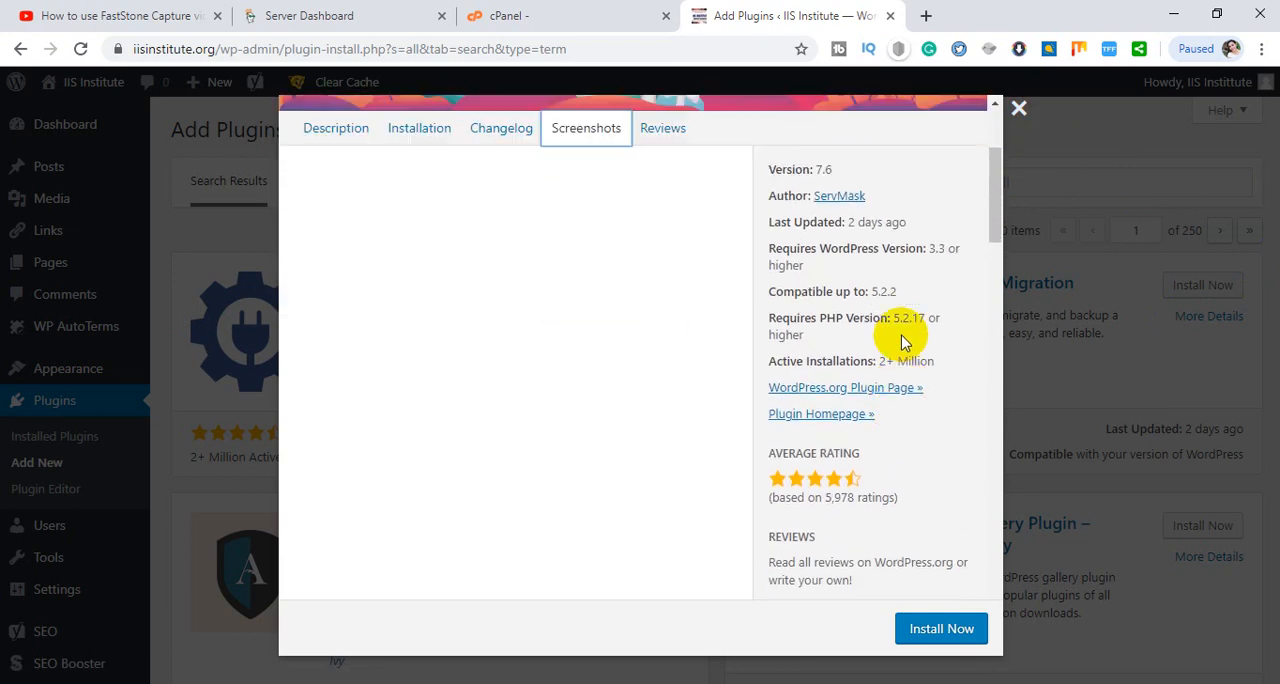
{"action": "left_click", "coordinate": [1019, 110]}
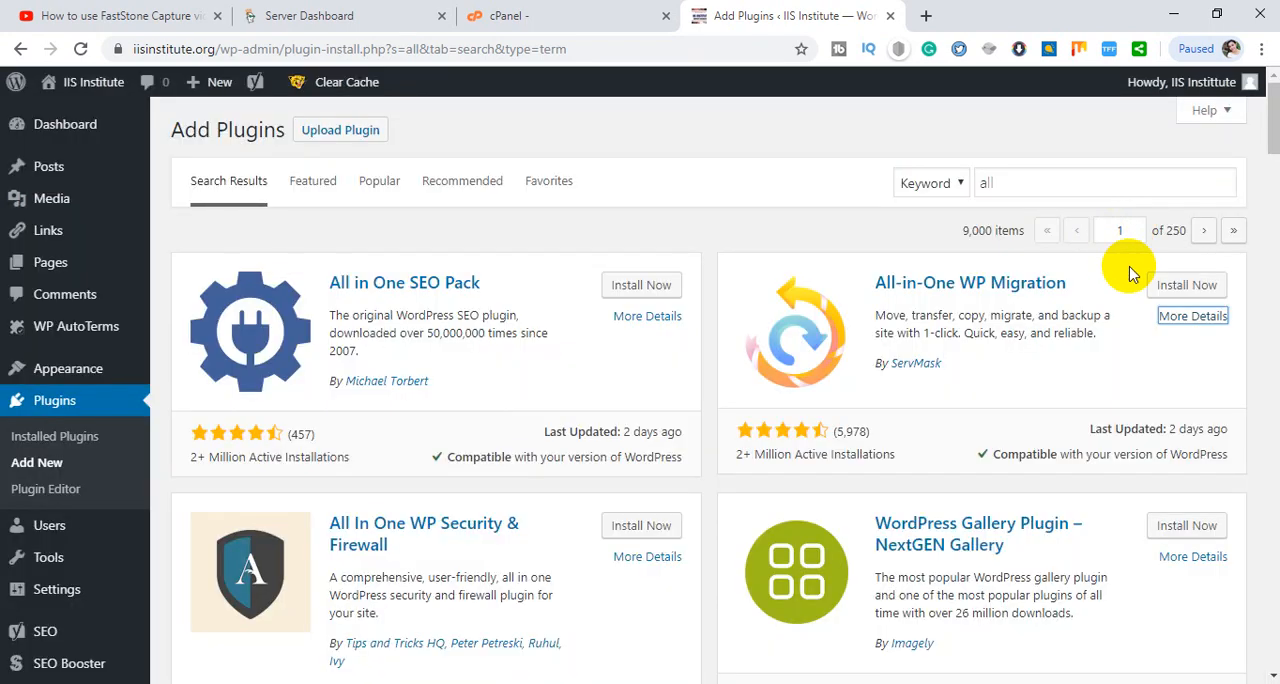
- Install and activate the All-in-One WP Migration plugin
{"action": "left_click", "coordinate": [1178, 287]}
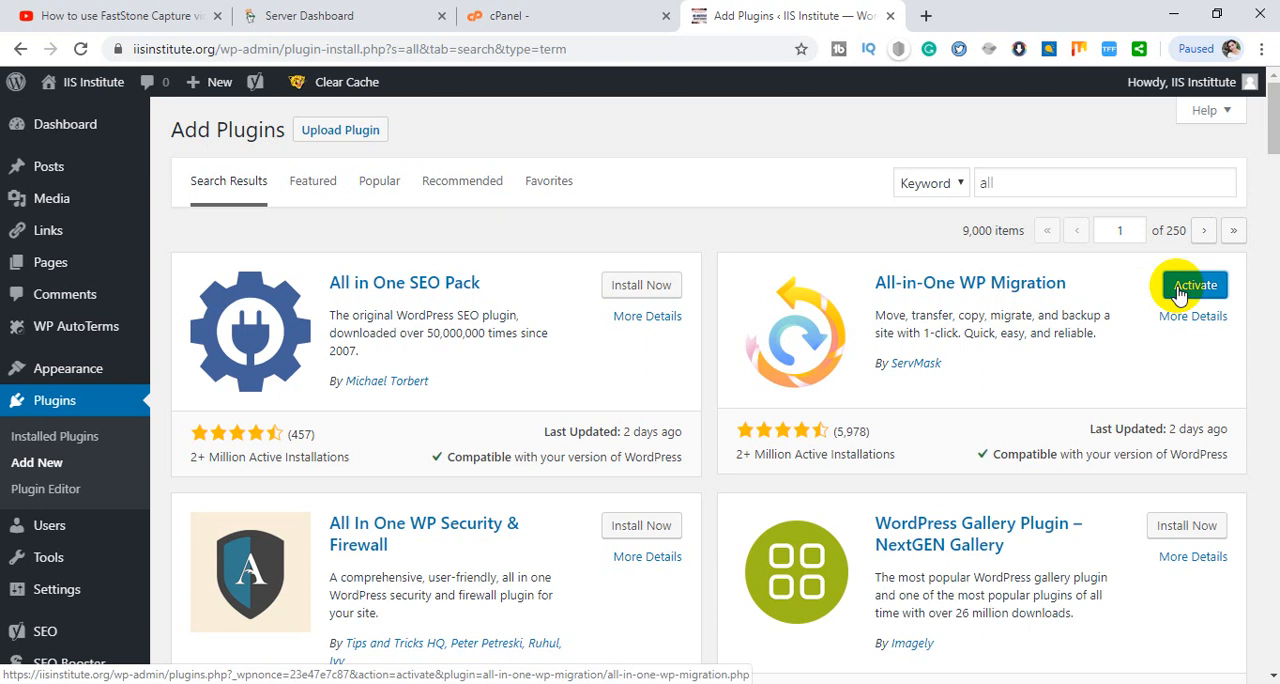
{"action": "left_click", "coordinate": [1178, 290]}
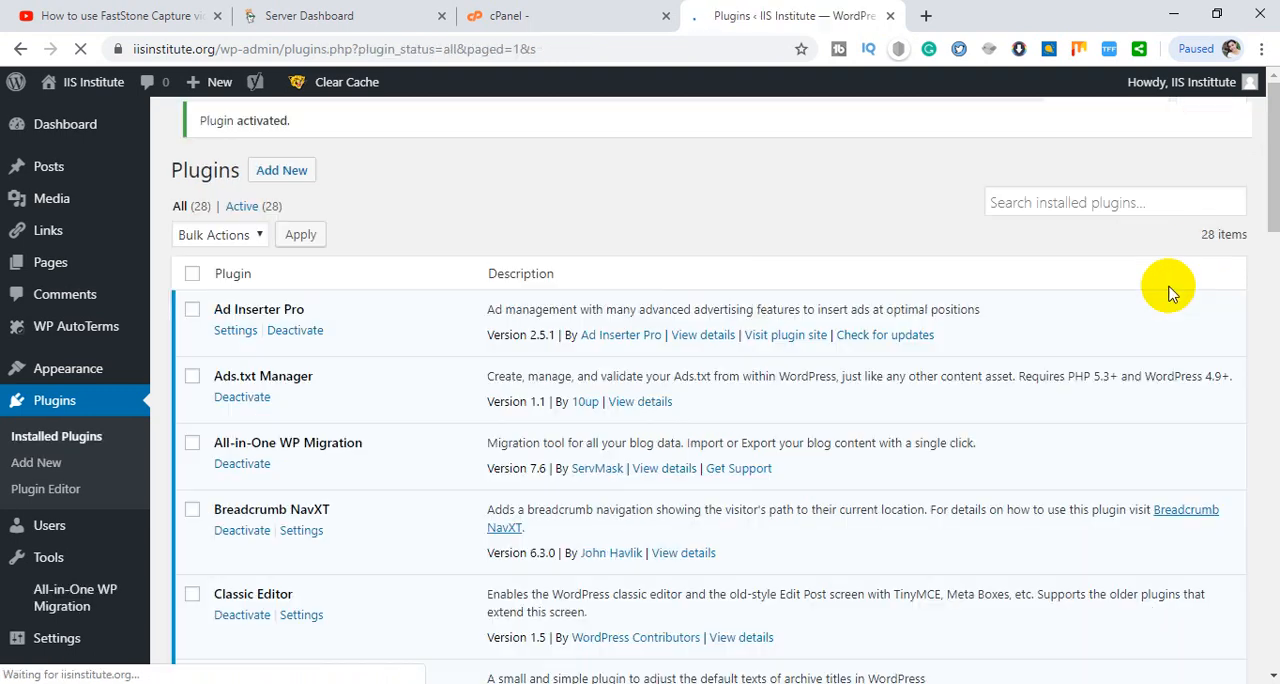
{"action": "scroll", "coordinate": [503, 289], "scroll_direction": "down", "scroll_amount": 1}
{"action": "scroll", "coordinate": [500, 285], "scroll_direction": "down", "scroll_amount": 2}
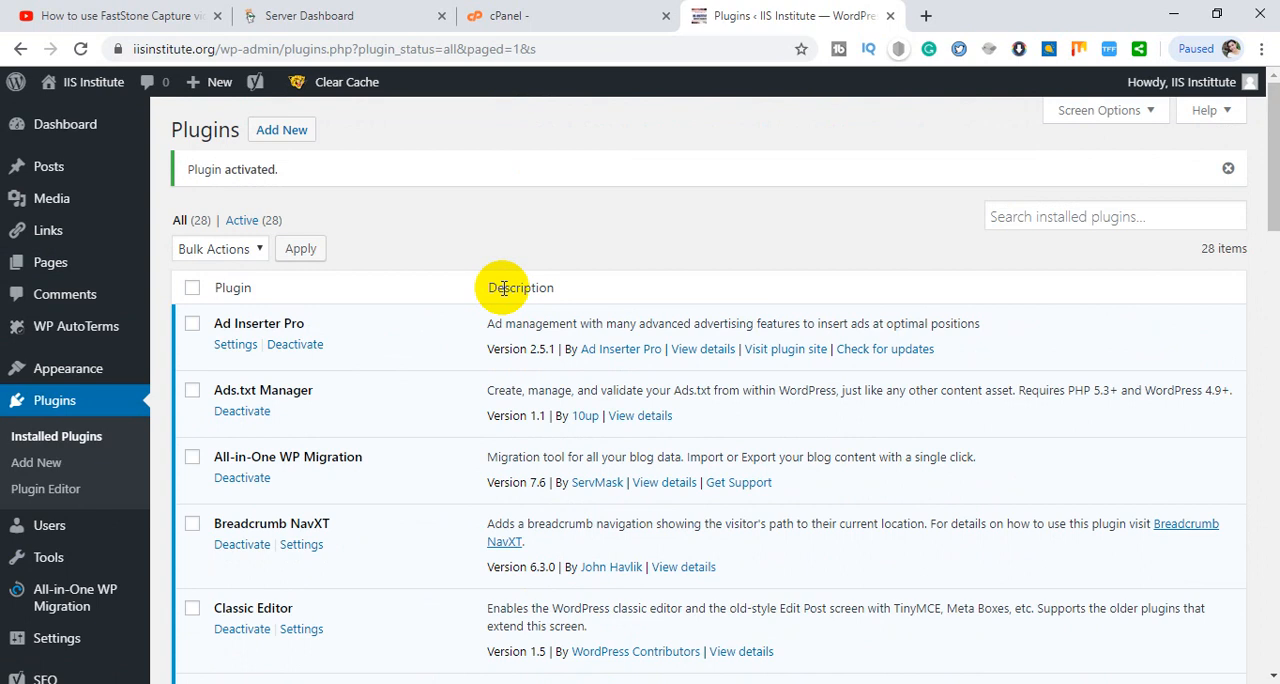
{"action": "scroll", "coordinate": [405, 300], "scroll_direction": "down", "scroll_amount": 1}
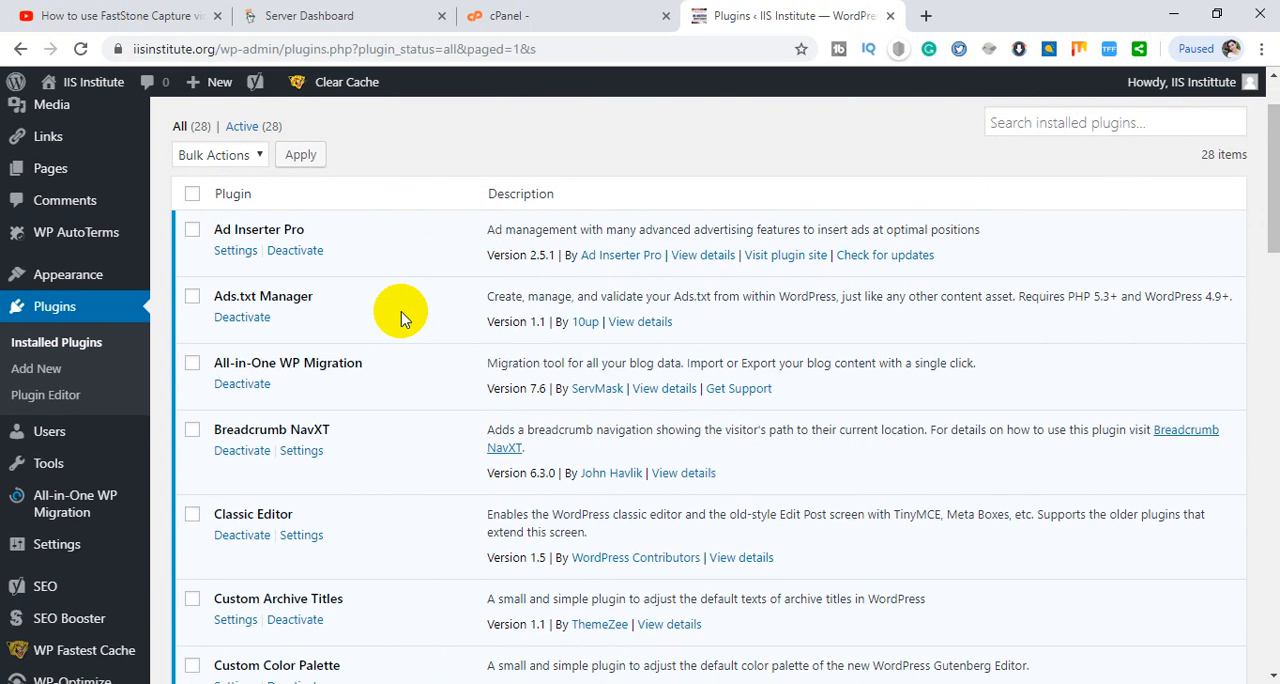
- Export the site to a file with All-in-One WP Migration
{"action": "mouse_move", "coordinate": [68, 517]}
{"action": "left_click", "coordinate": [205, 505]}
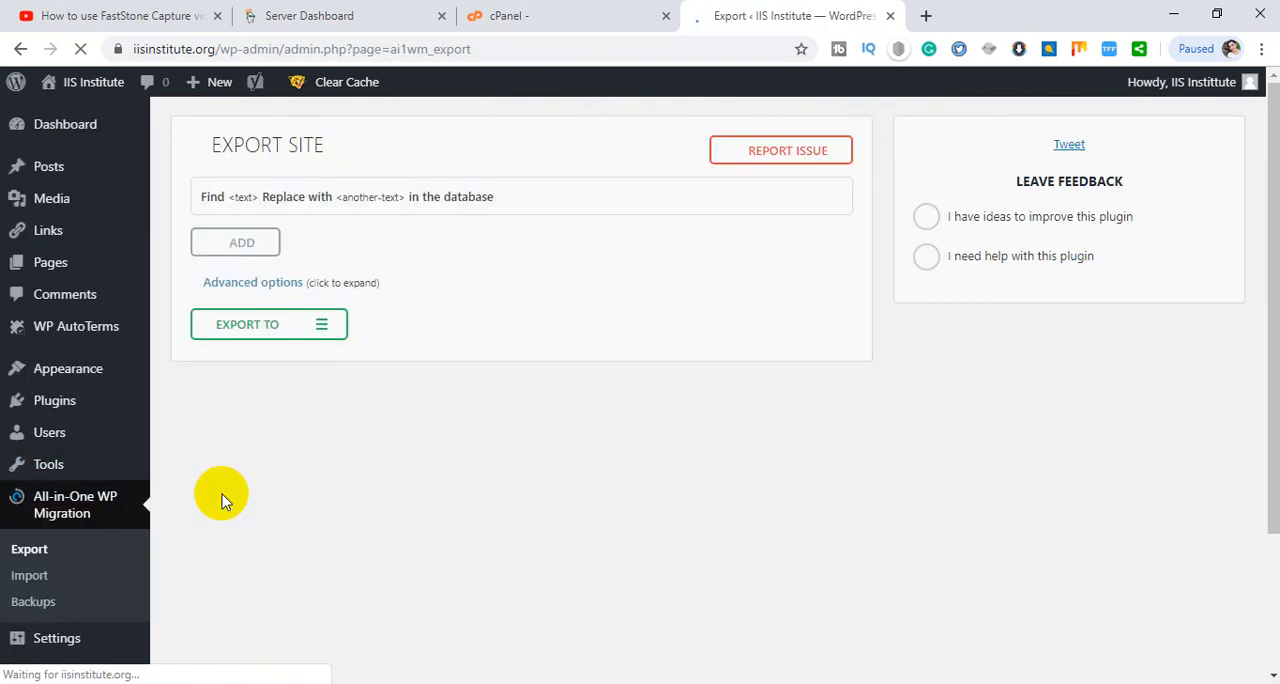
{"action": "left_click", "coordinate": [268, 333]}
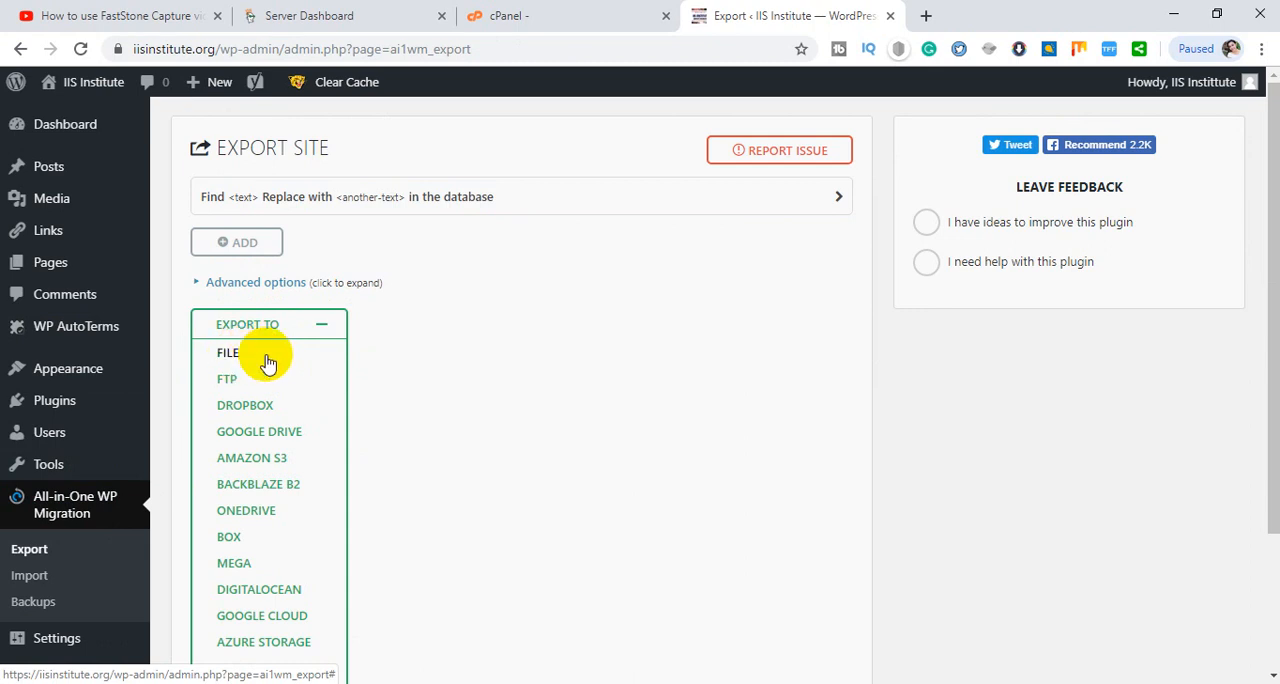
{"action": "left_click", "coordinate": [271, 350]}
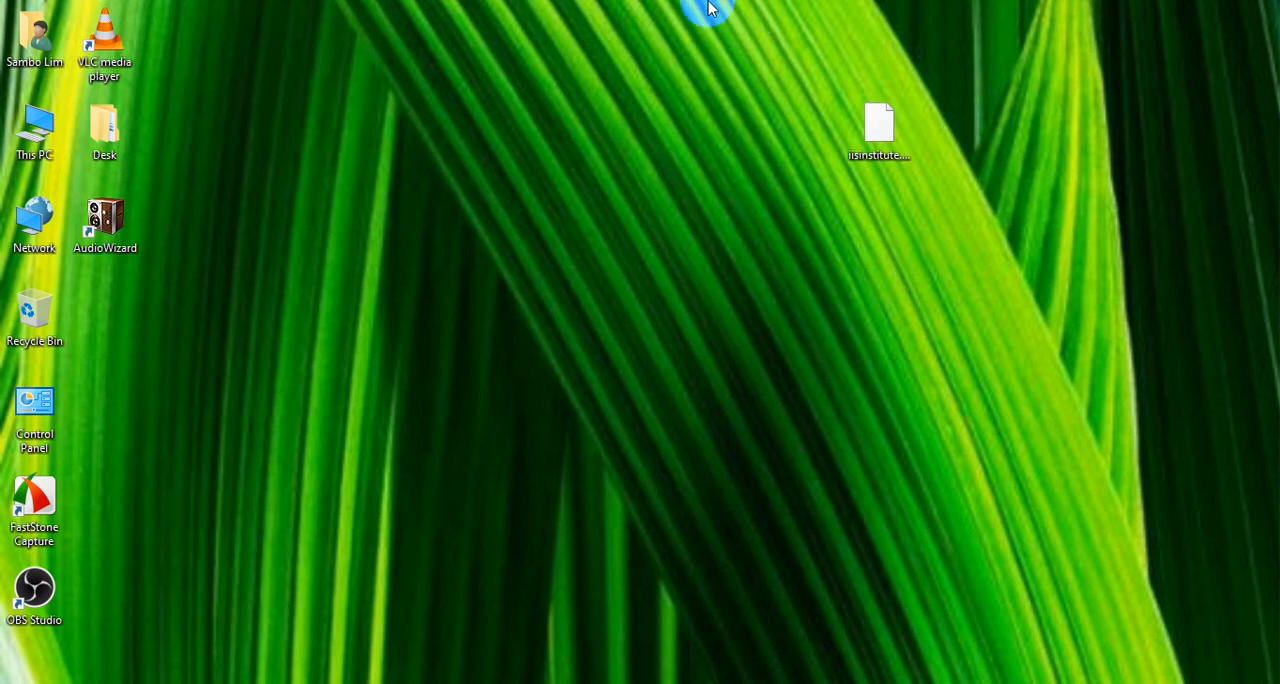
- Check the properties of the exported iisinstitute .wpress file on the desktop
{"action": "left_click_drag", "start_coordinate": [690, 16], "coordinate": [1039, 295]}
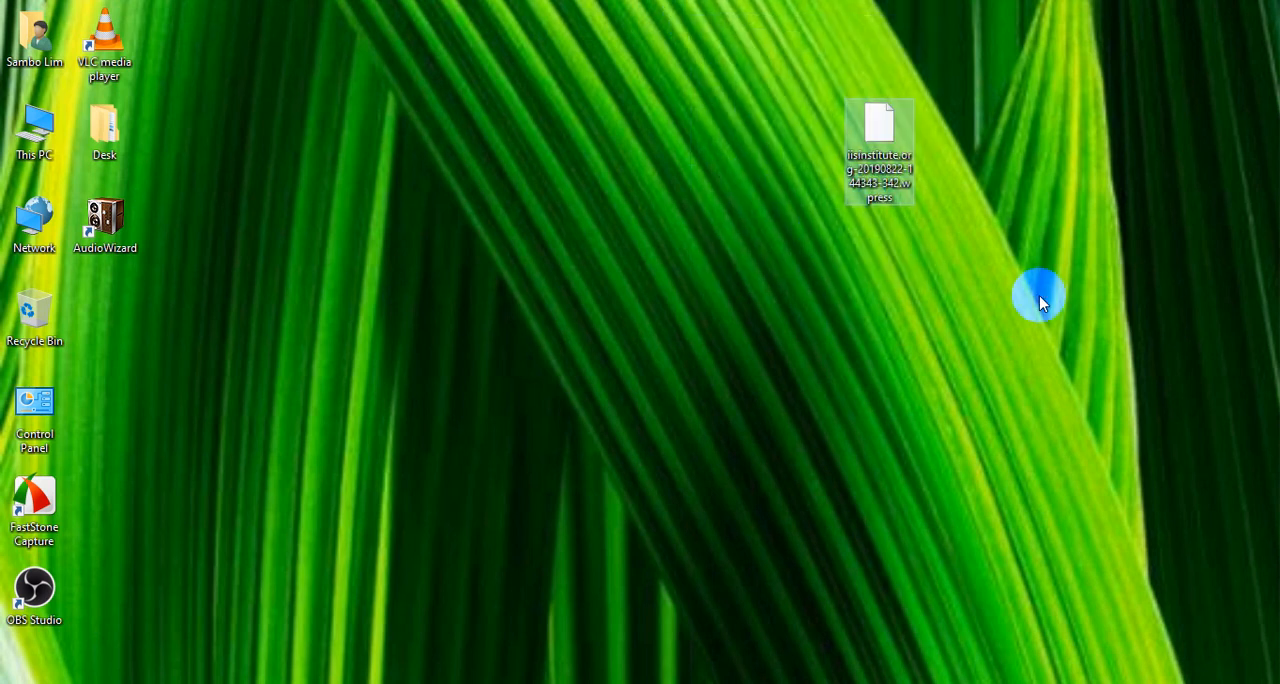
{"action": "left_click", "coordinate": [900, 160]}
{"action": "right_click", "coordinate": [892, 154]}
{"action": "left_click", "coordinate": [882, 138]}
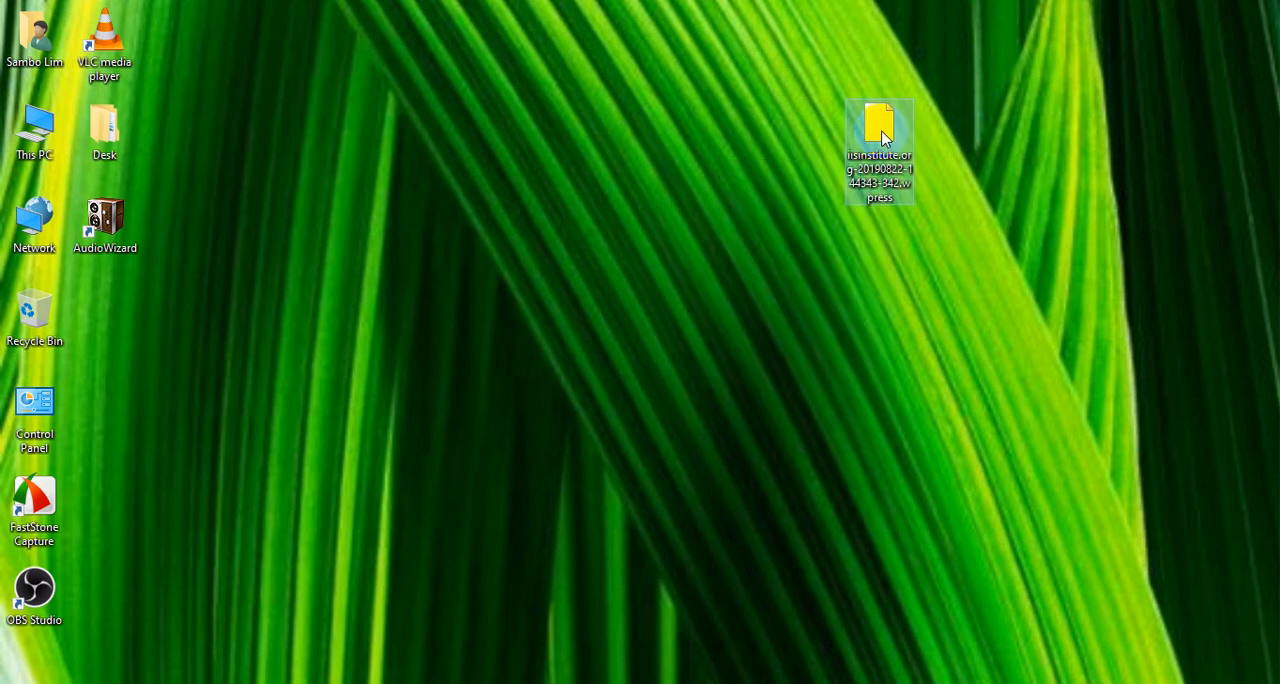
{"action": "right_click", "coordinate": [880, 143]}
{"action": "left_click", "coordinate": [551, 567]}
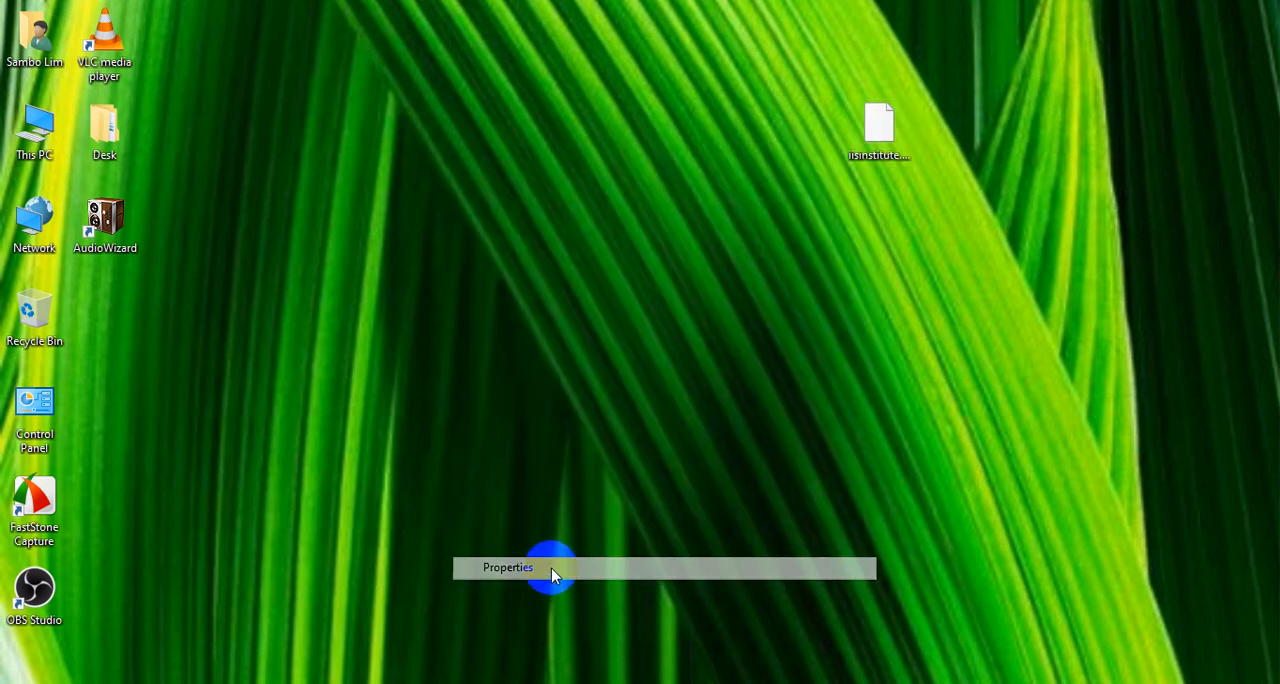
{"action": "left_click", "coordinate": [1105, 594]}
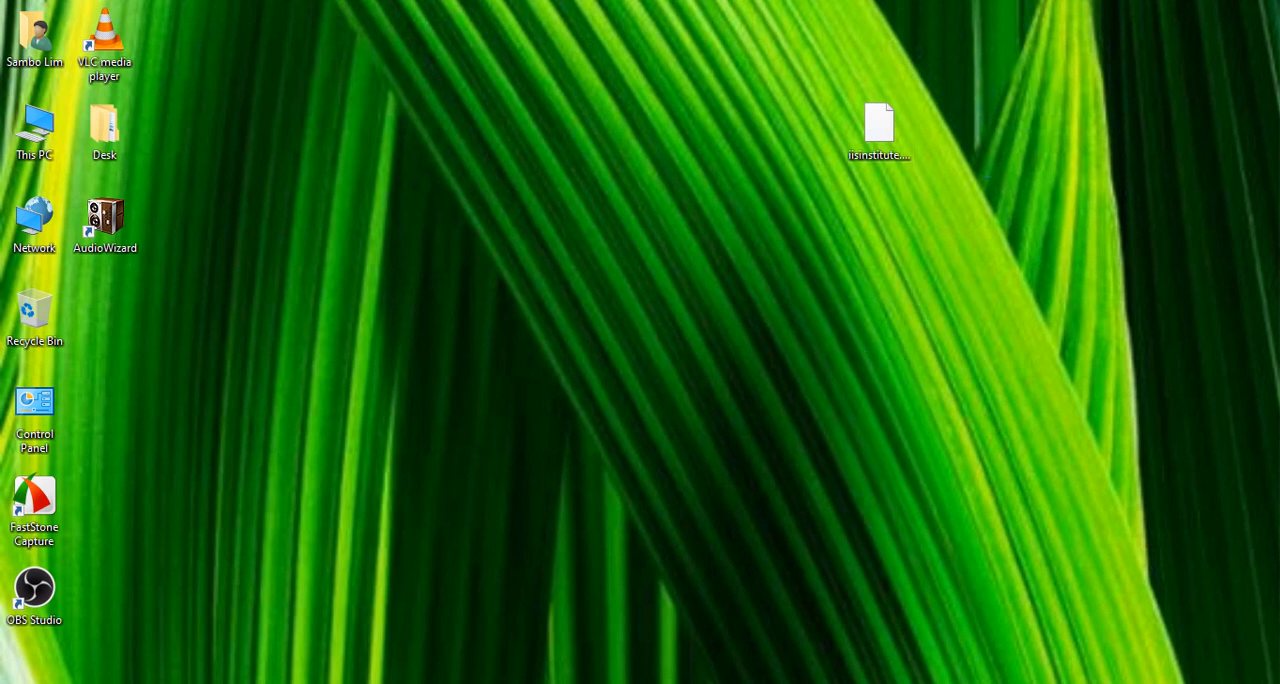
- Switch to the cPanel for pac-foundation.com in Chrome and open the Installatron Applications Installer
{"action": "scroll", "coordinate": [634, 491], "scroll_direction": "down", "scroll_amount": 2}
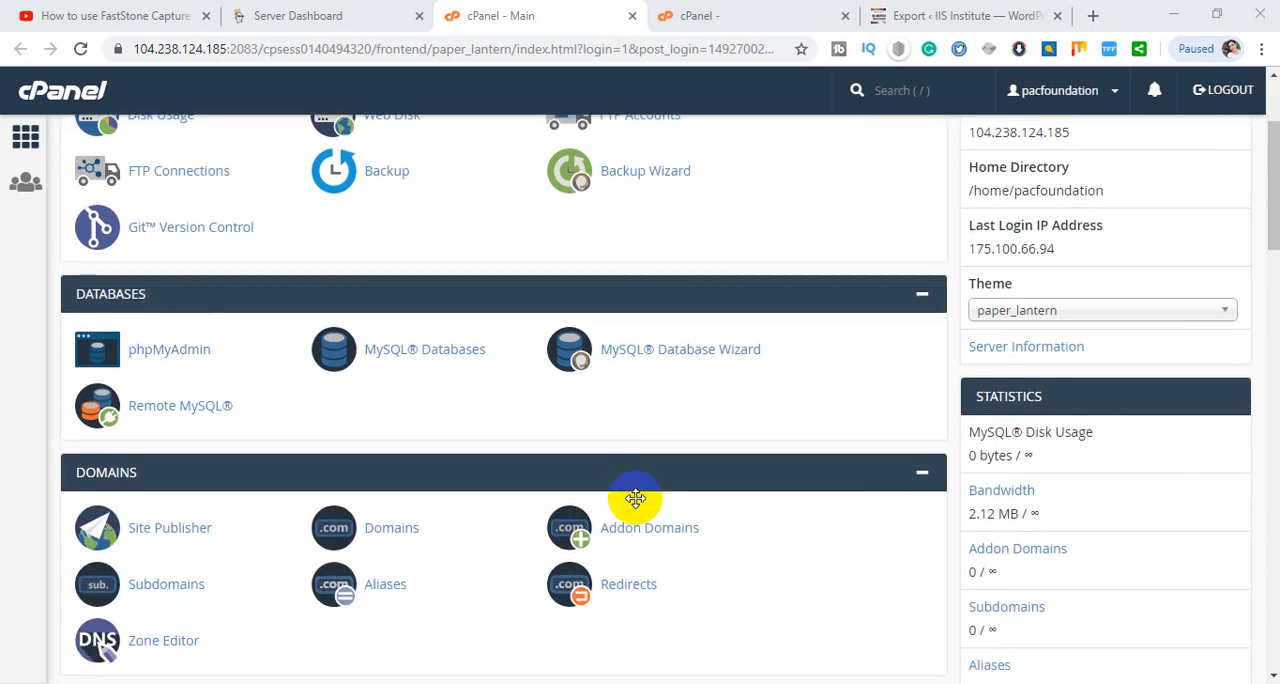
{"action": "scroll", "coordinate": [640, 493], "scroll_direction": "up", "scroll_amount": 2}
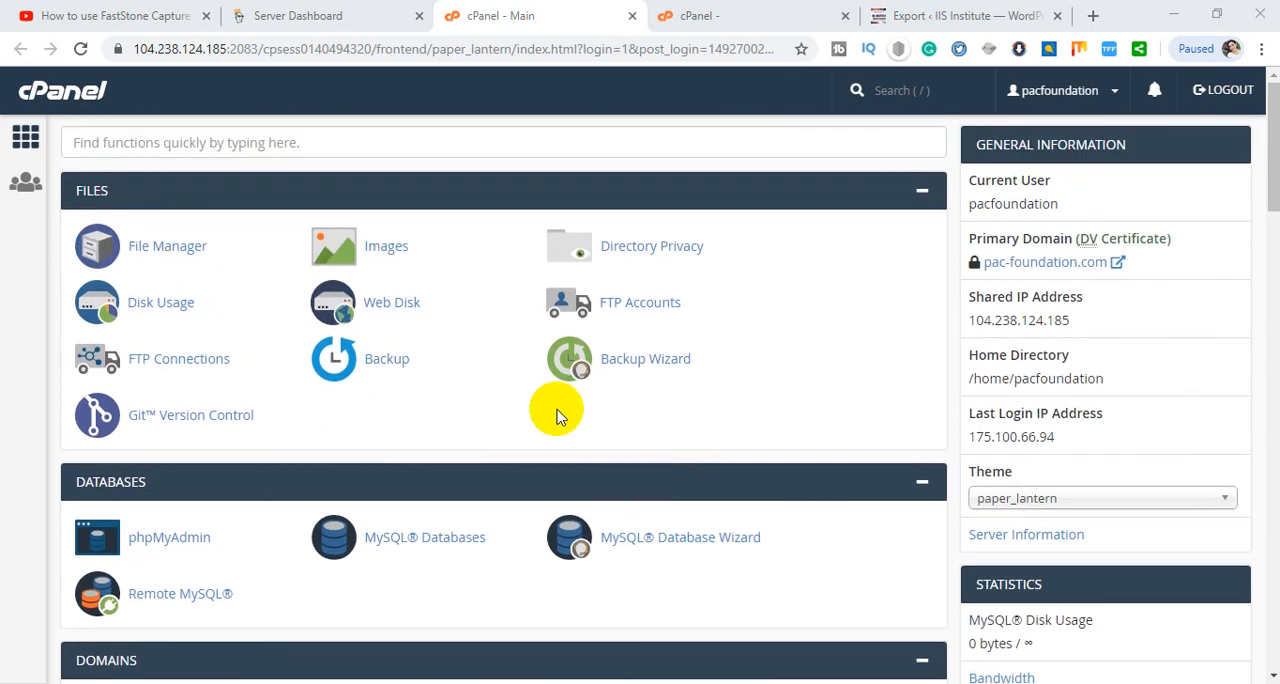
{"action": "scroll", "coordinate": [563, 420], "scroll_direction": "down", "scroll_amount": 3}
{"action": "scroll", "coordinate": [104, 383], "scroll_direction": "up", "scroll_amount": 2}
{"action": "scroll", "coordinate": [150, 388], "scroll_direction": "down", "scroll_amount": 4}
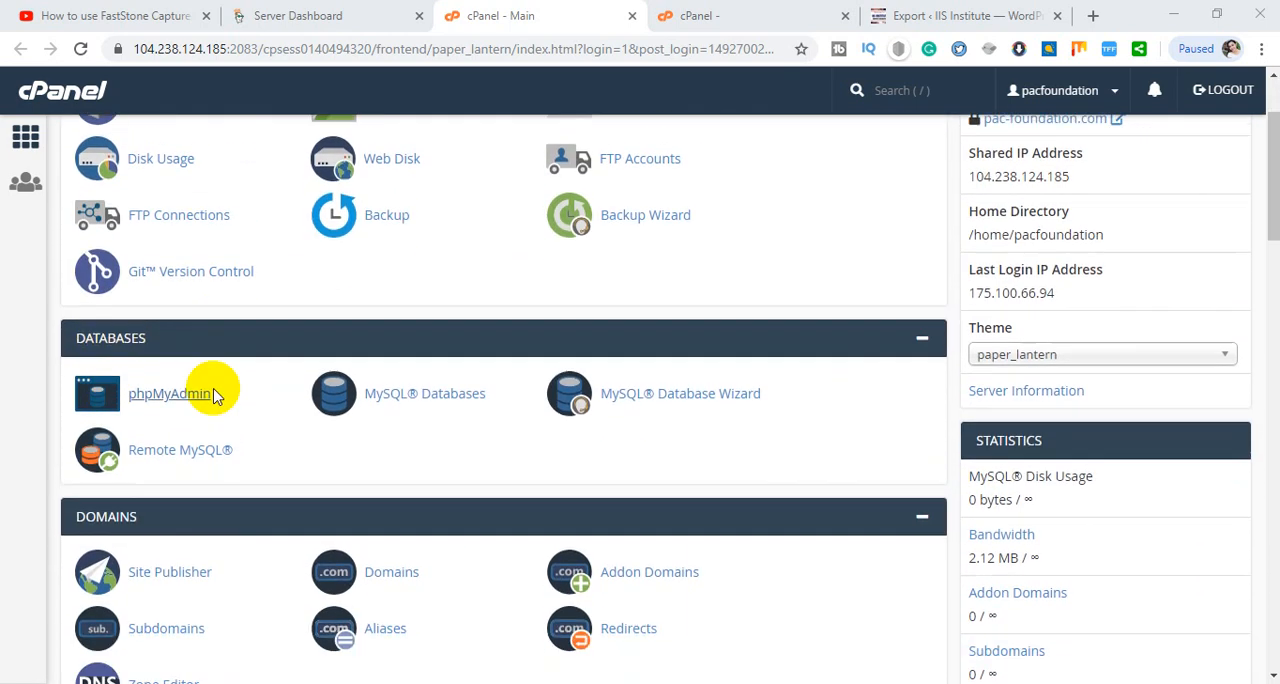
{"action": "scroll", "coordinate": [310, 330], "scroll_direction": "up", "scroll_amount": 2}
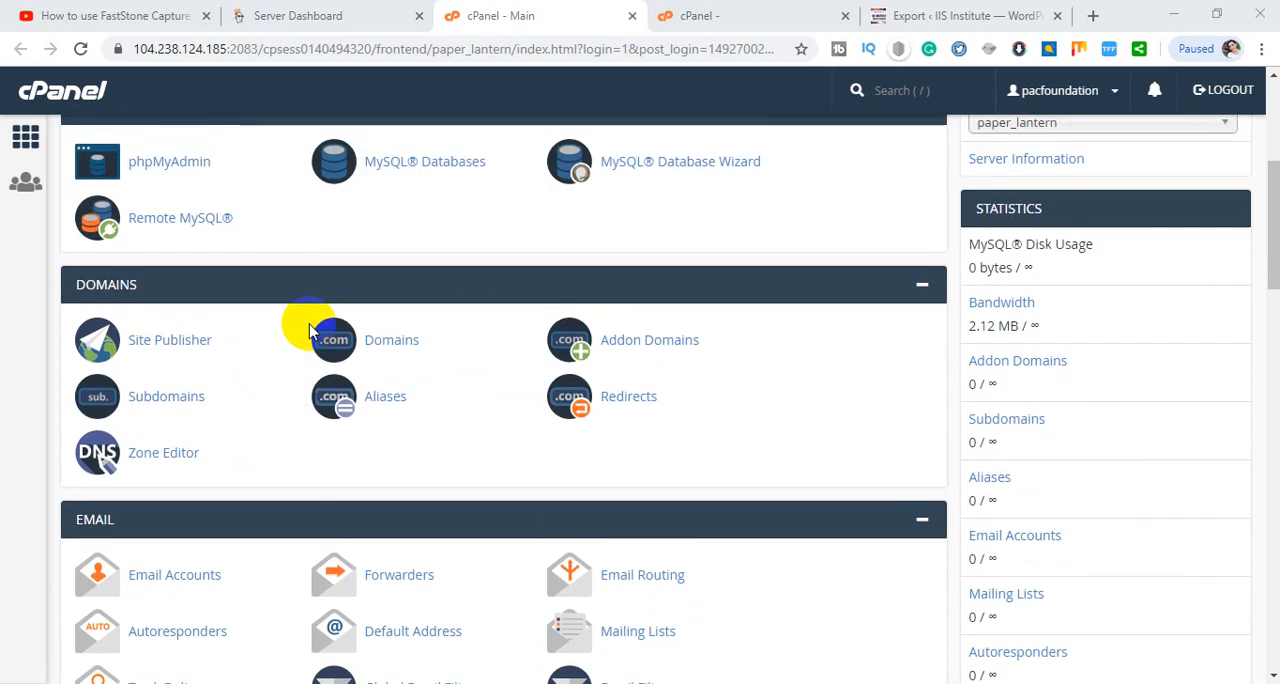
{"action": "scroll", "coordinate": [309, 331], "scroll_direction": "down", "scroll_amount": 8}
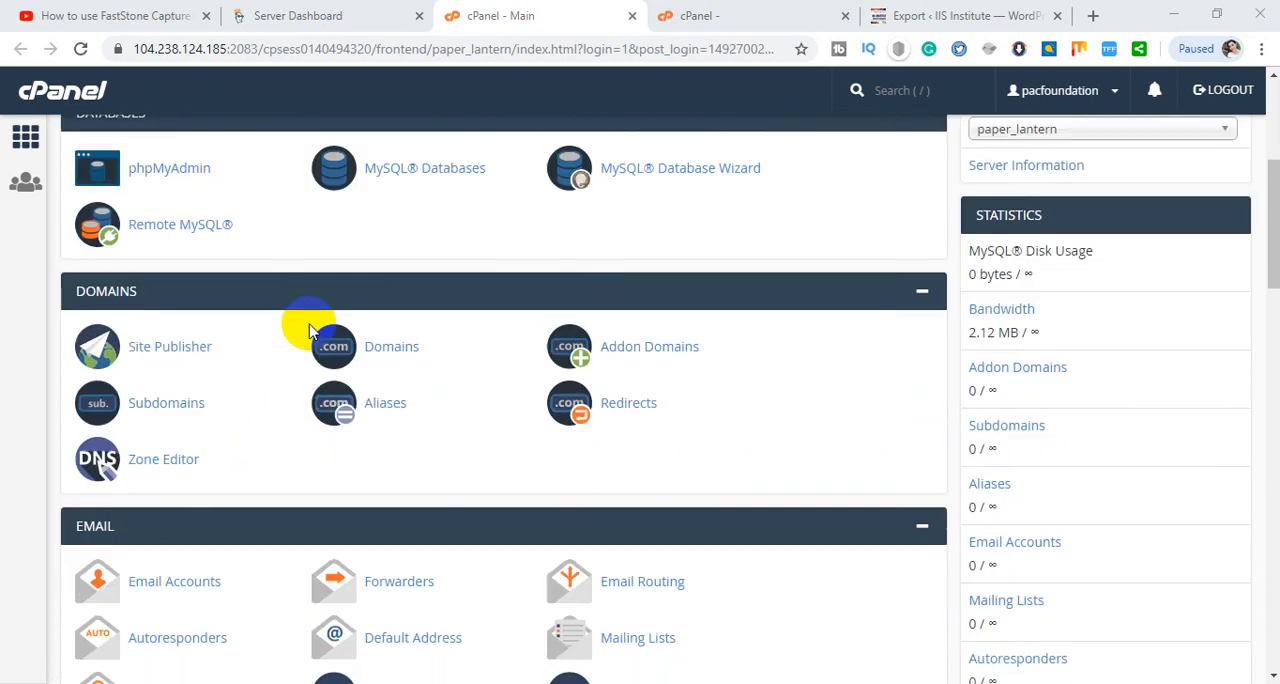
{"action": "scroll", "coordinate": [309, 331], "scroll_direction": "down", "scroll_amount": 4}
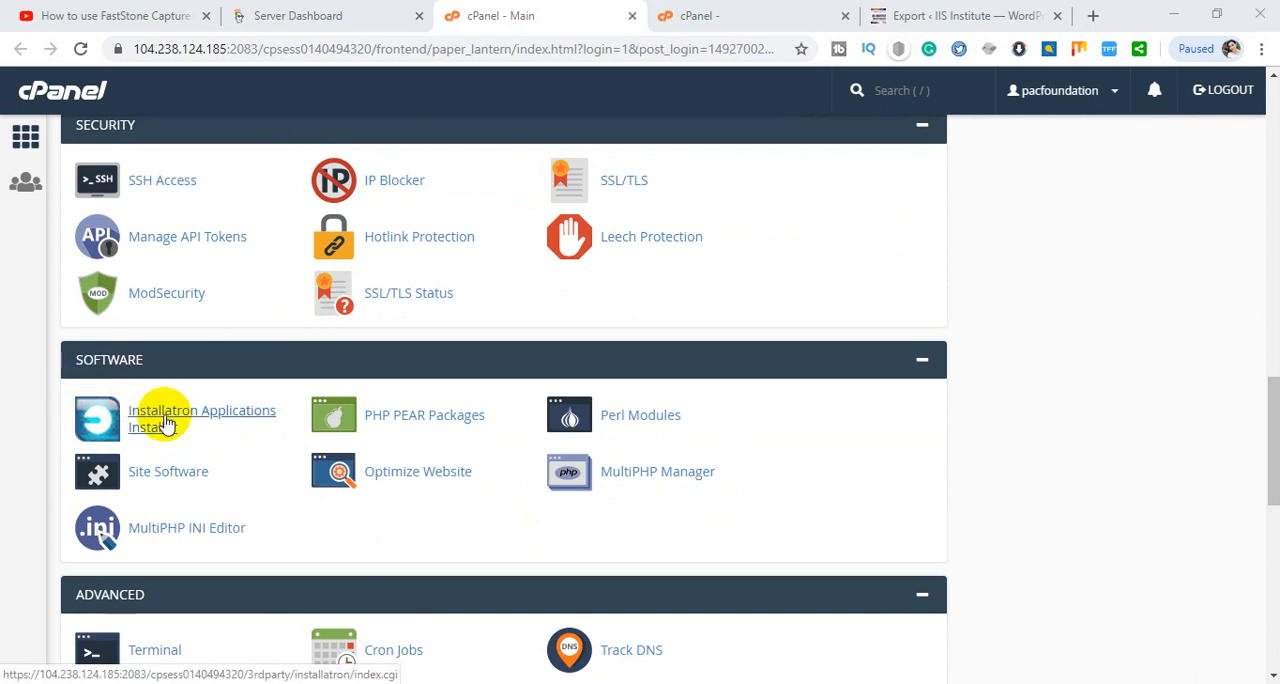
{"action": "left_click", "coordinate": [165, 423]}
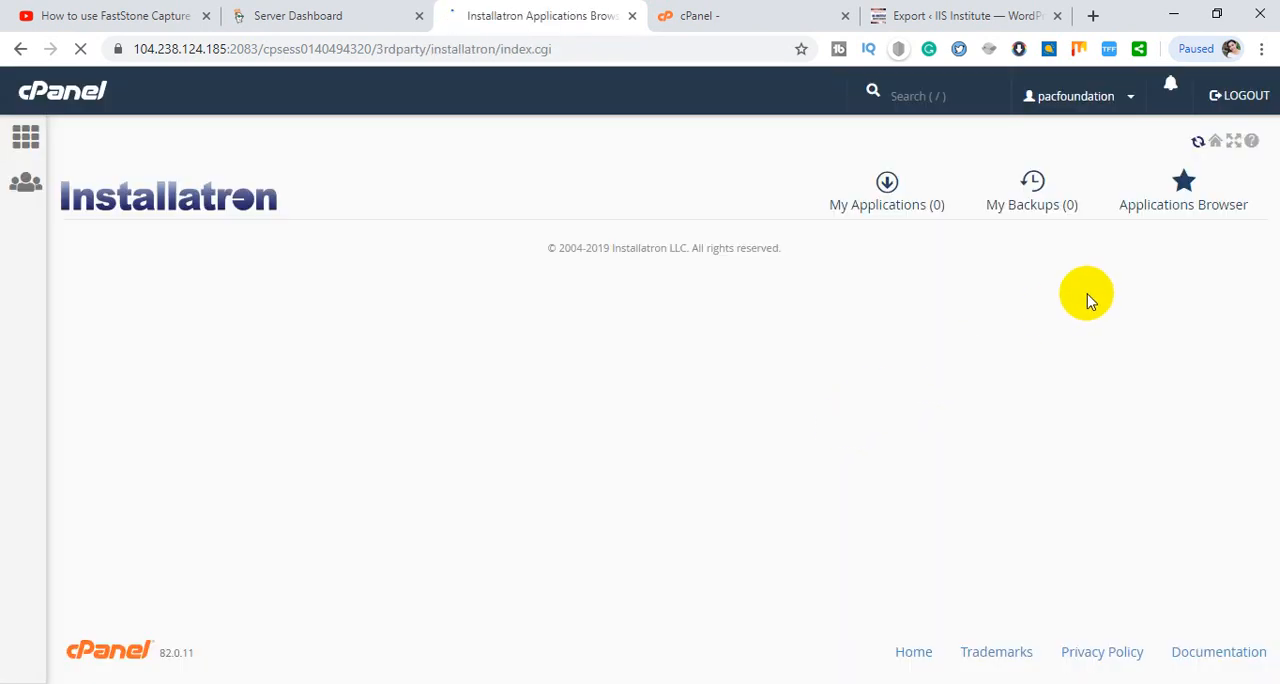
- Find WordPress among the content management apps in the Installatron applications browser and start installing it
{"action": "scroll", "coordinate": [1068, 296], "scroll_direction": "down", "scroll_amount": 1}
{"action": "scroll", "coordinate": [1095, 265], "scroll_direction": "up", "scroll_amount": 1}
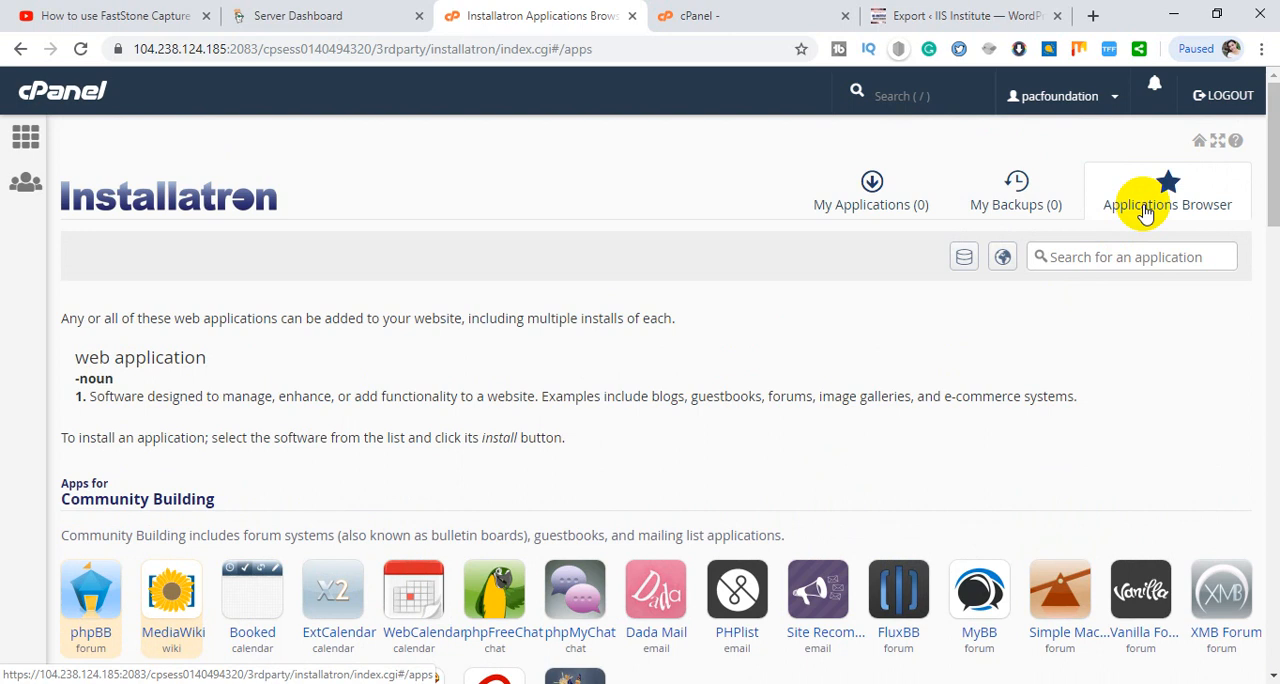
{"action": "scroll", "coordinate": [1145, 213], "scroll_direction": "down", "scroll_amount": 5}
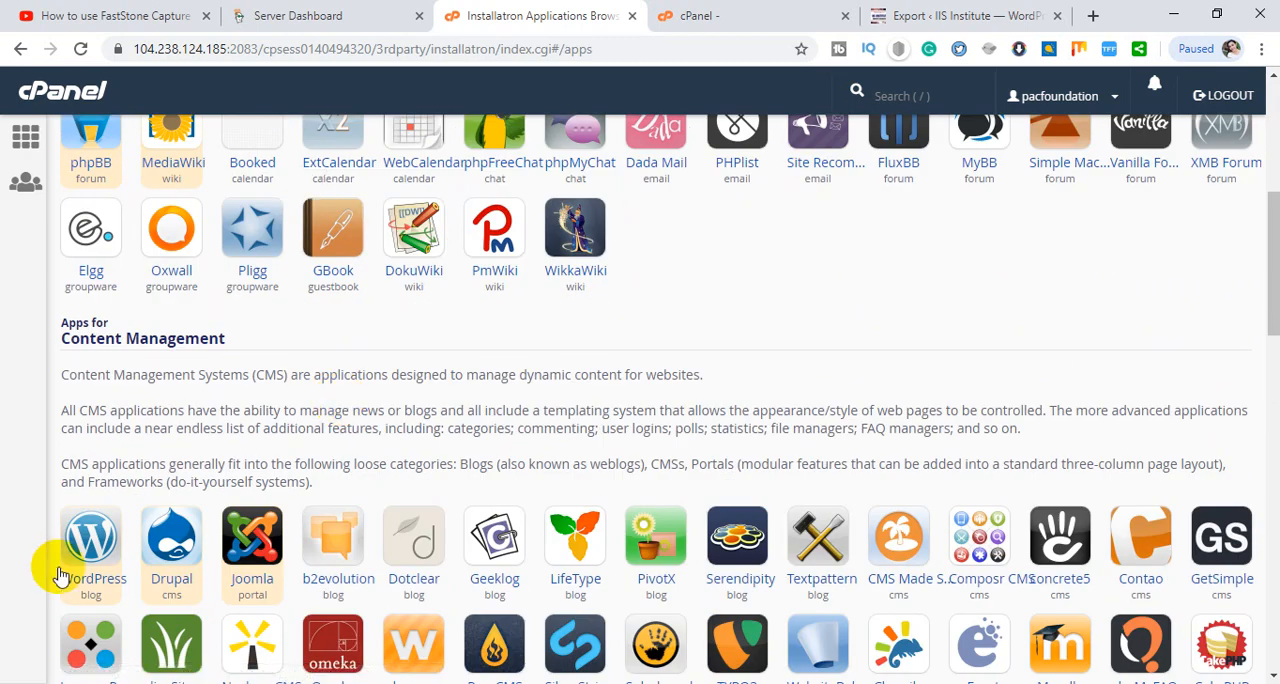
{"action": "left_click", "coordinate": [85, 545]}
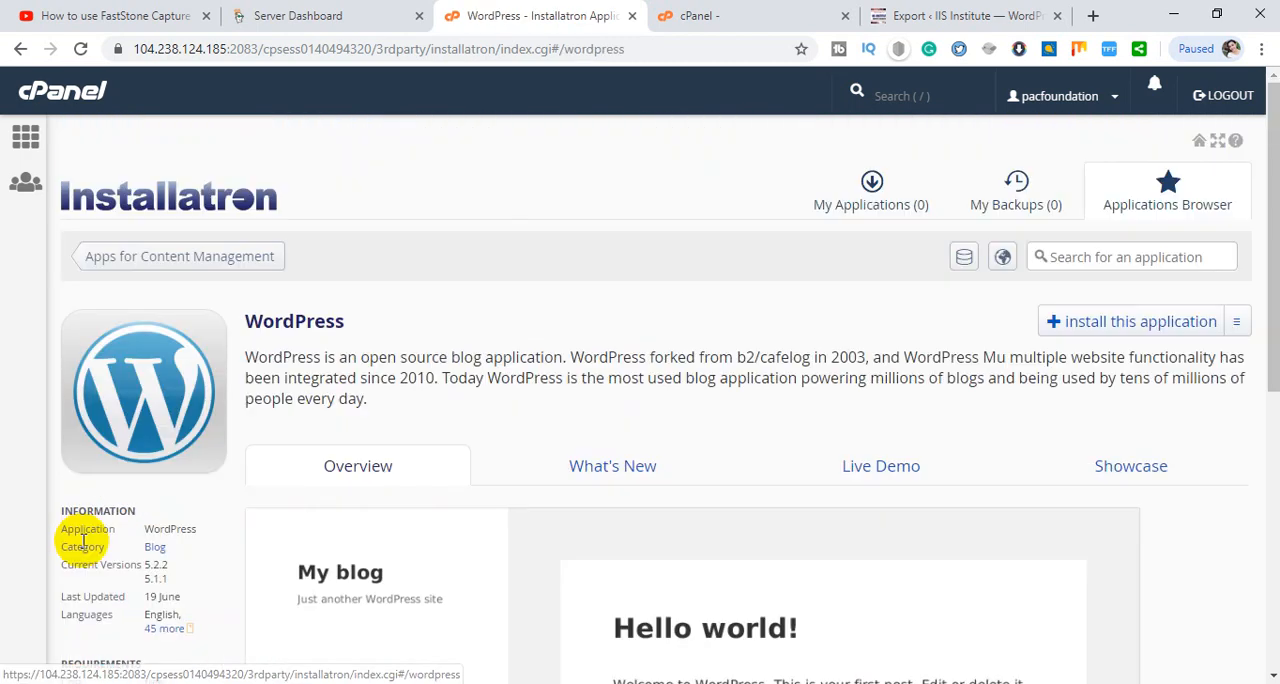
{"action": "scroll", "coordinate": [571, 457], "scroll_direction": "down", "scroll_amount": 2}
{"action": "scroll", "coordinate": [1208, 250], "scroll_direction": "up", "scroll_amount": 2}
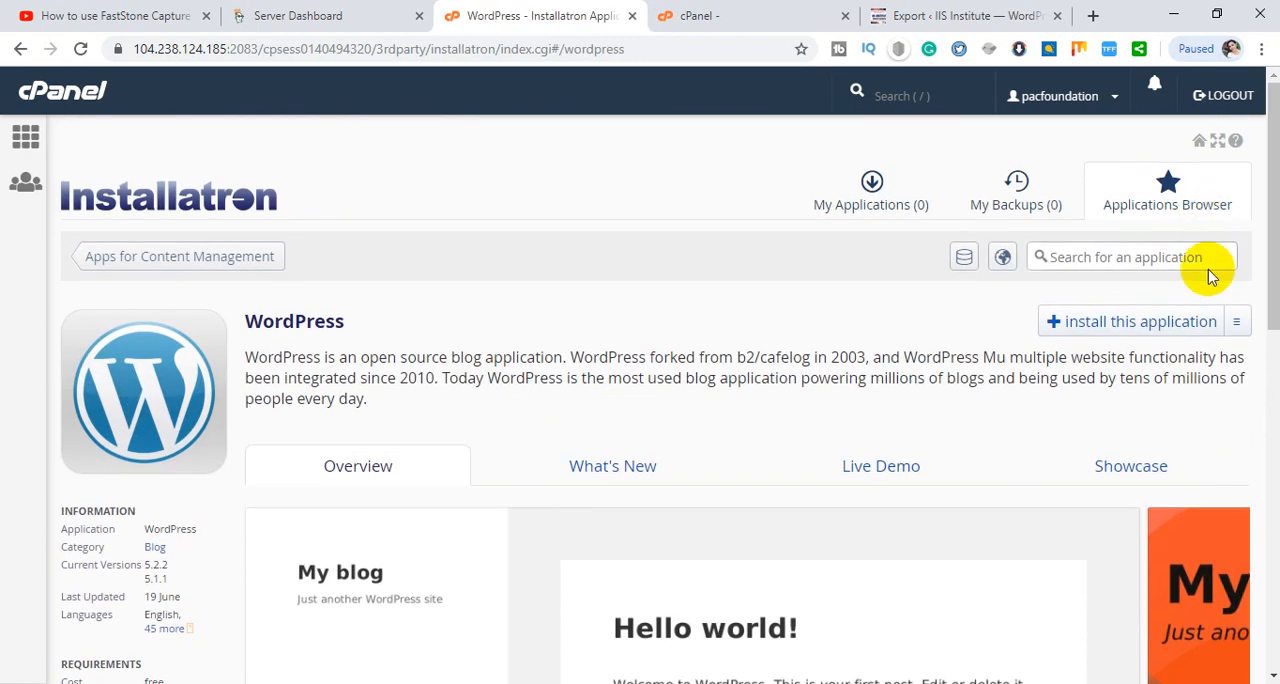
{"action": "left_click", "coordinate": [1124, 328]}
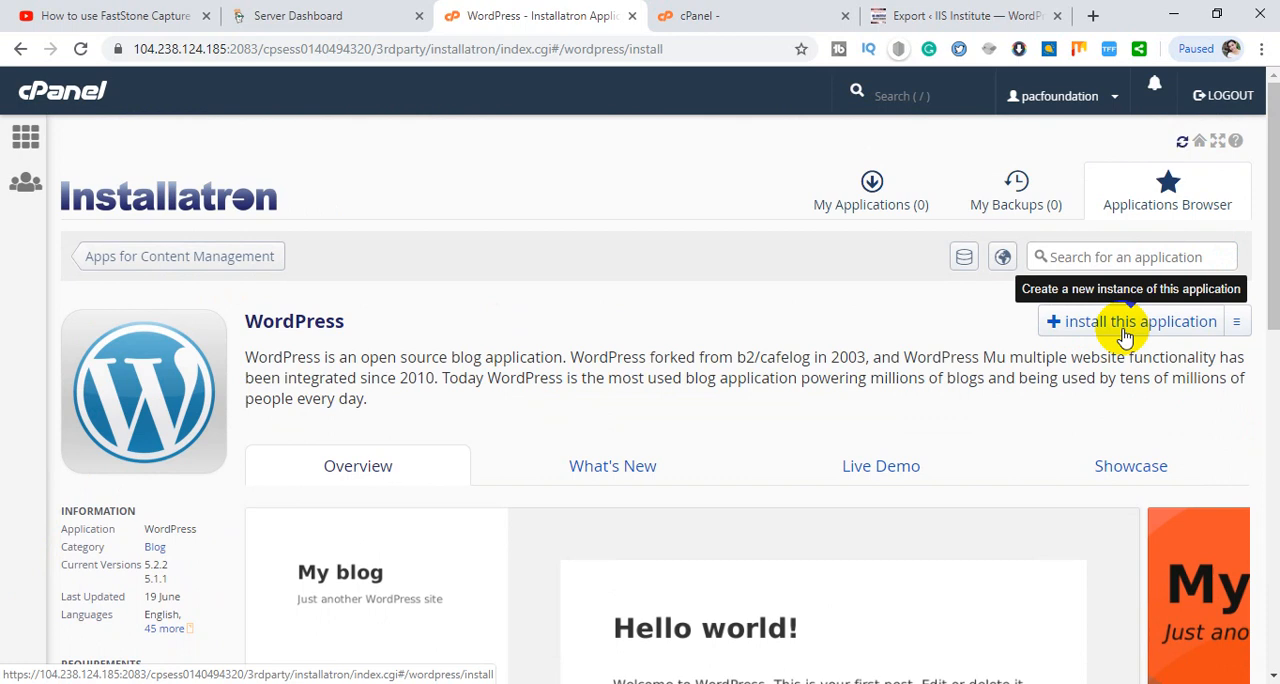
{"action": "left_click", "coordinate": [1125, 322]}
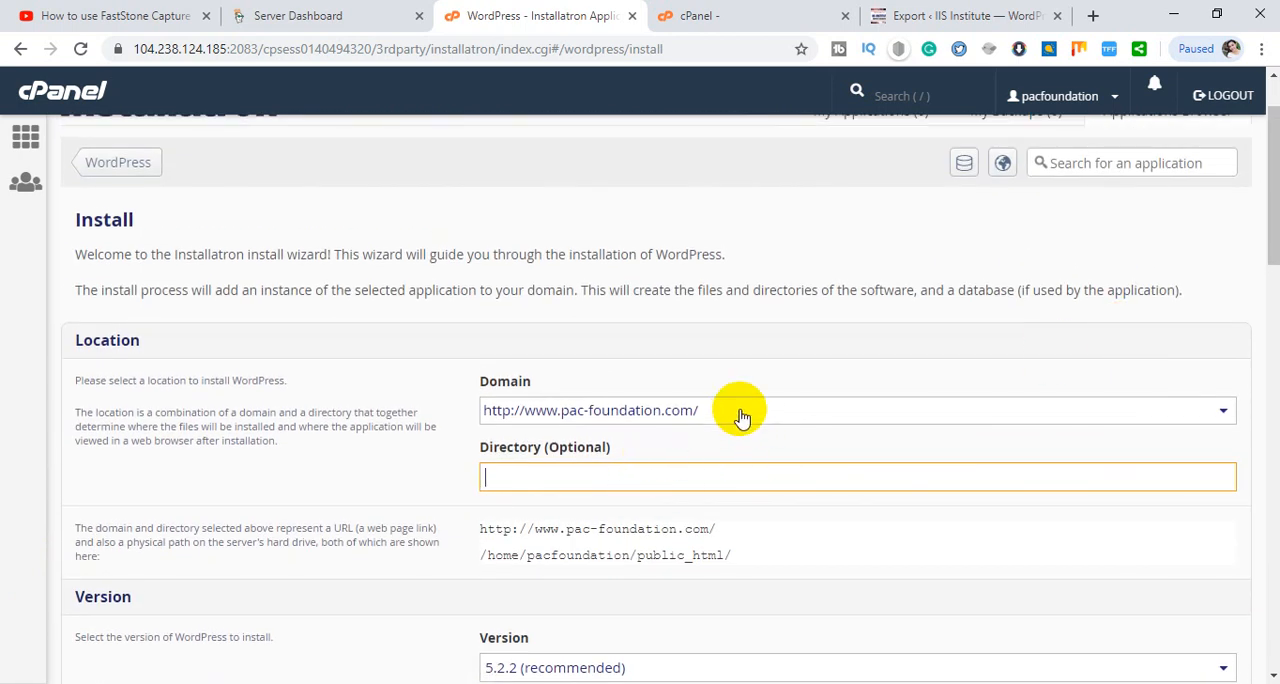
{"action": "left_click", "coordinate": [741, 418]}
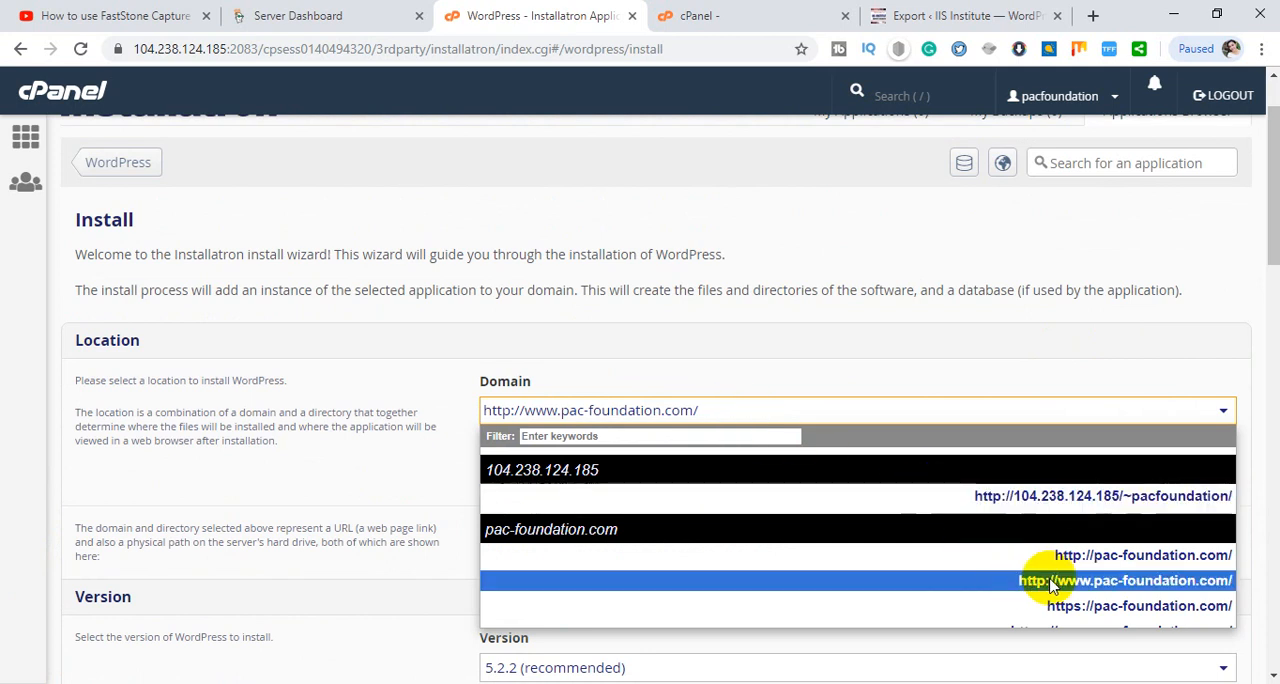
{"action": "left_click", "coordinate": [1153, 563]}
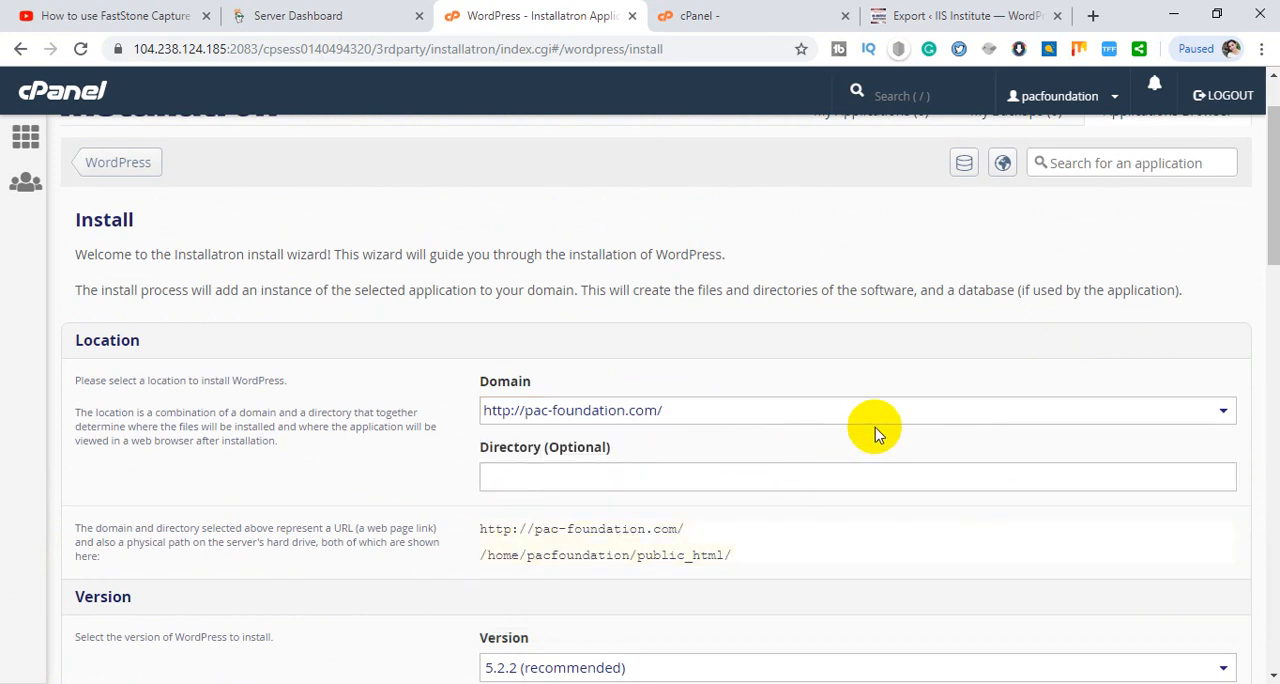
{"action": "scroll", "coordinate": [846, 466], "scroll_direction": "down", "scroll_amount": 10}
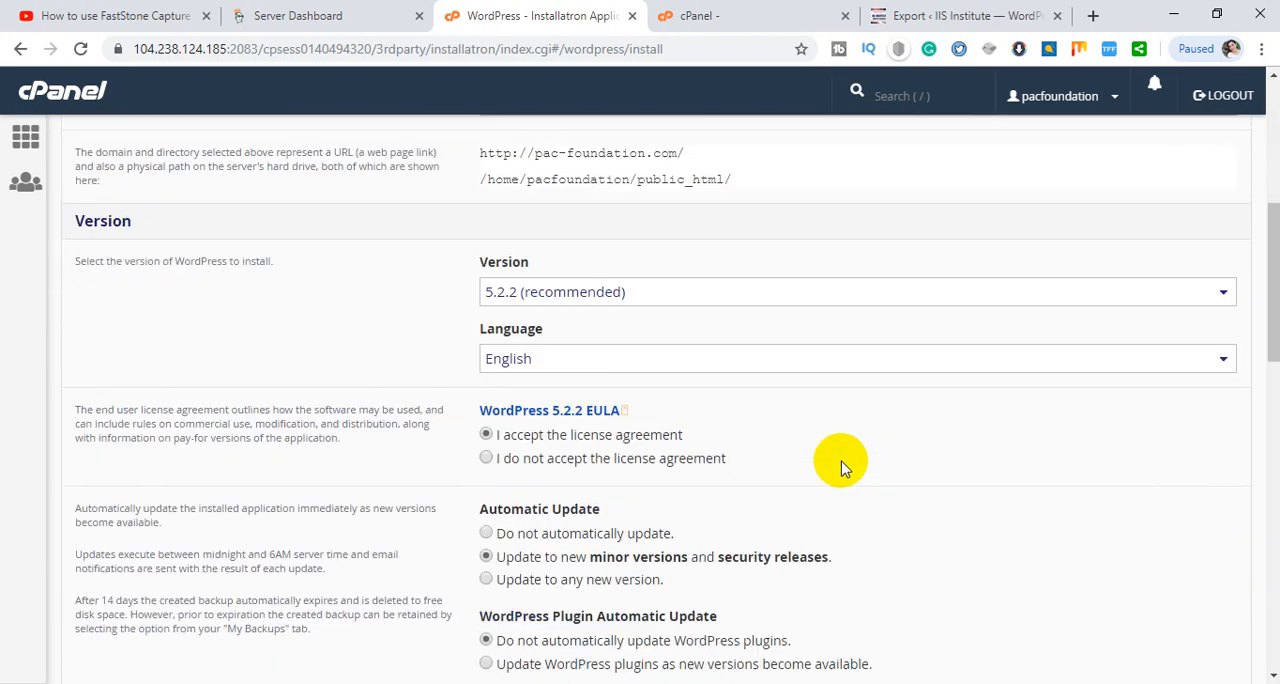
{"action": "scroll", "coordinate": [843, 470], "scroll_direction": "down", "scroll_amount": 5}
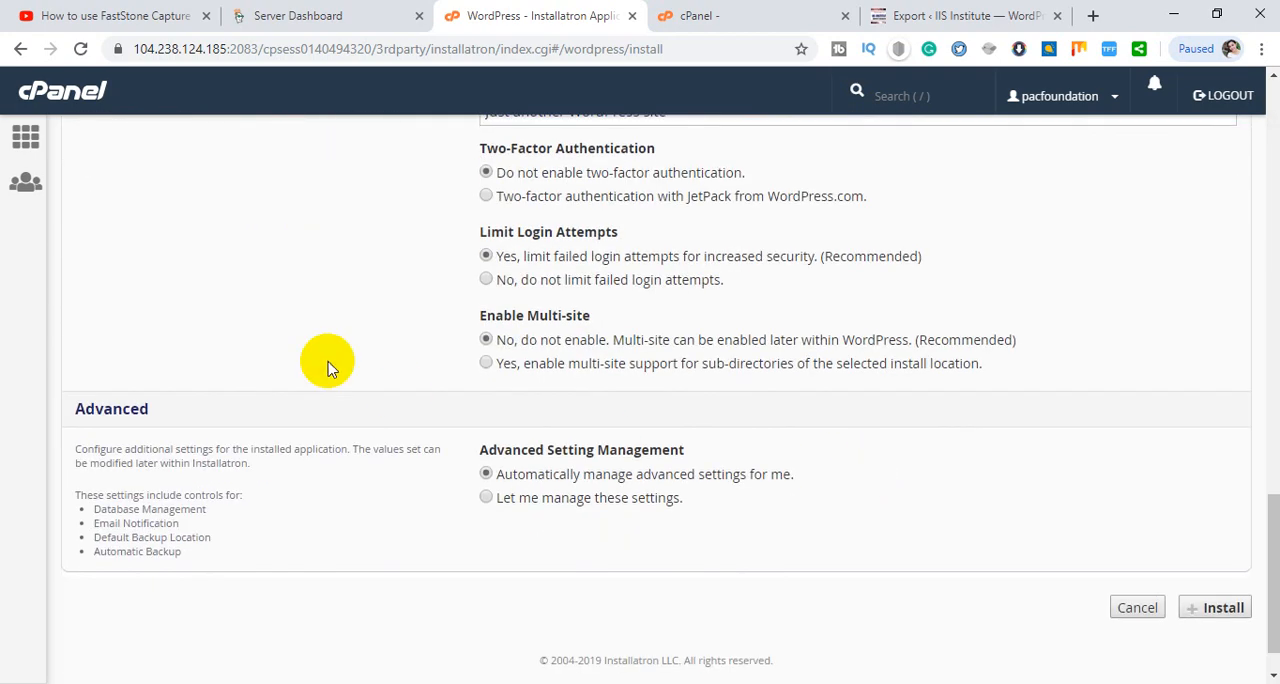
{"action": "scroll", "coordinate": [751, 463], "scroll_direction": "up", "scroll_amount": 4}
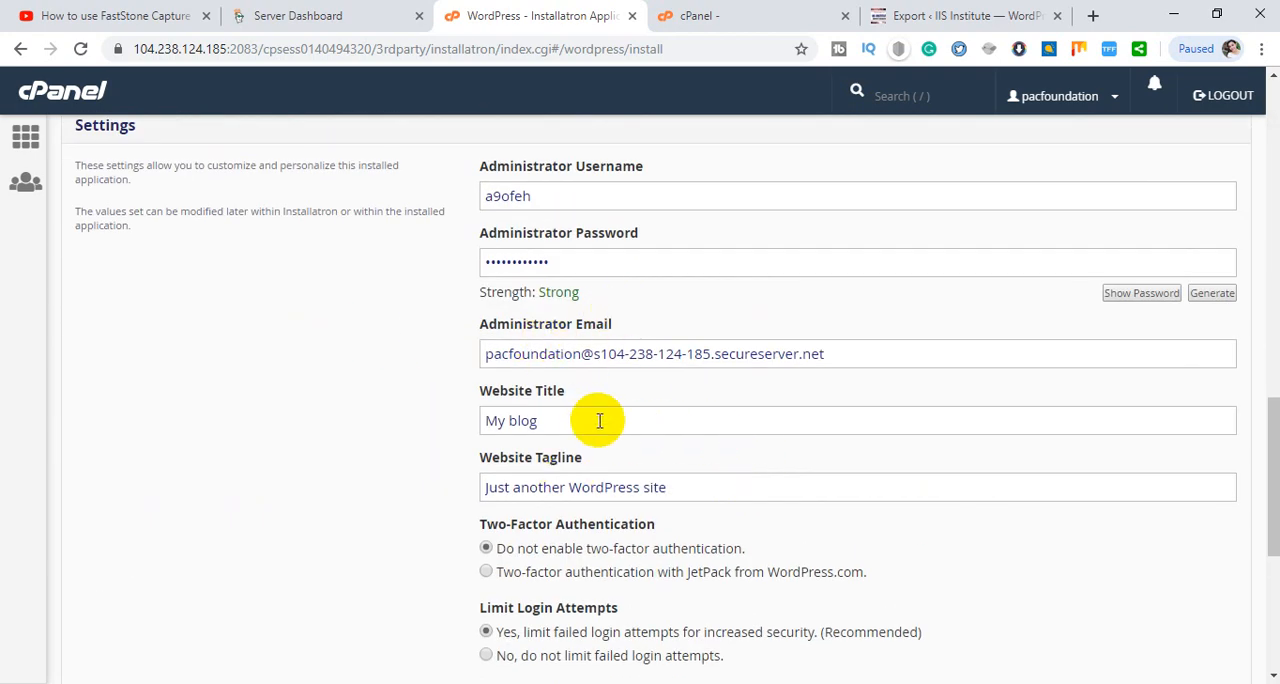
{"action": "scroll", "coordinate": [1240, 500], "scroll_direction": "down", "scroll_amount": 4}
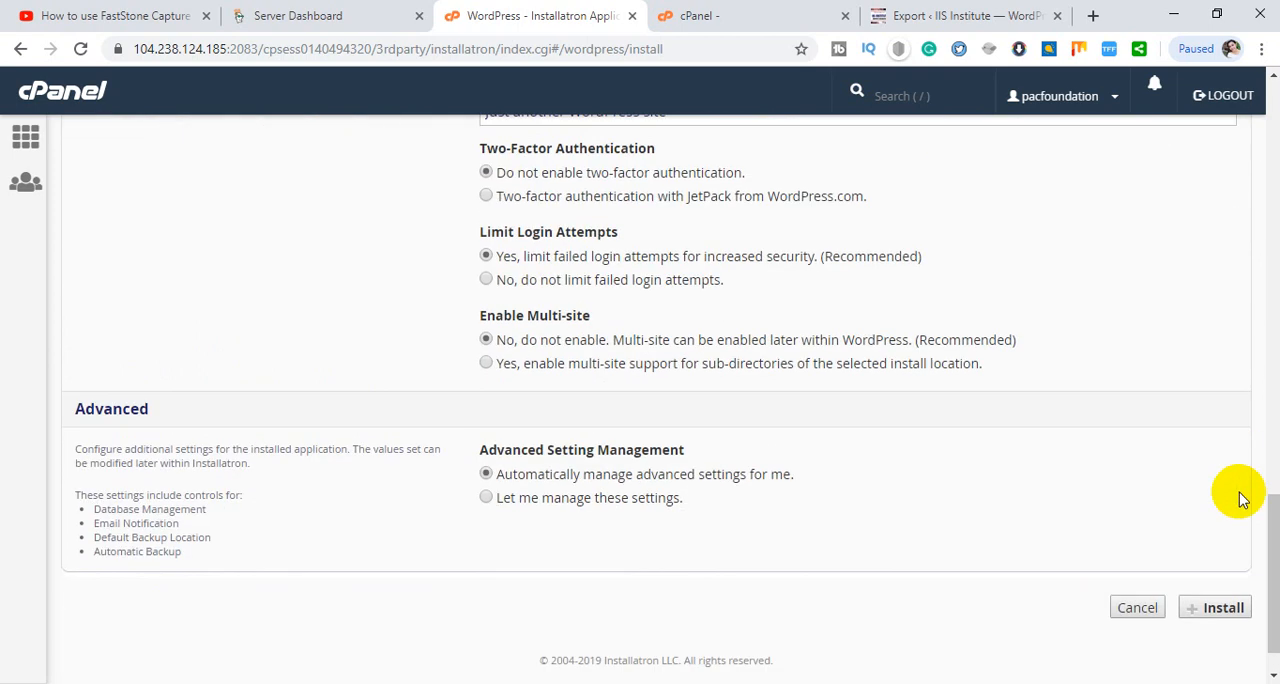
{"action": "scroll", "coordinate": [922, 435], "scroll_direction": "up", "scroll_amount": 4}
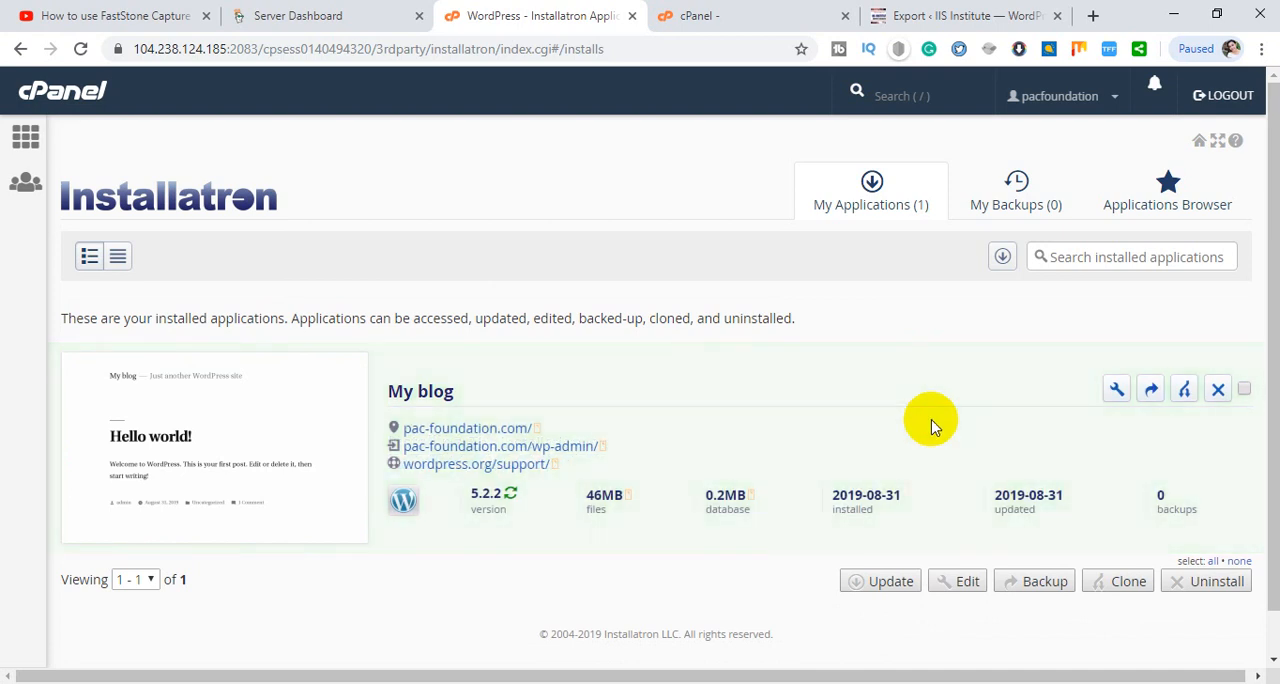
- Open the WordPress admin dashboard of the newly installed My blog site and view its list of all posts
{"action": "left_click", "coordinate": [505, 446]}
{"action": "left_click", "coordinate": [398, 14]}
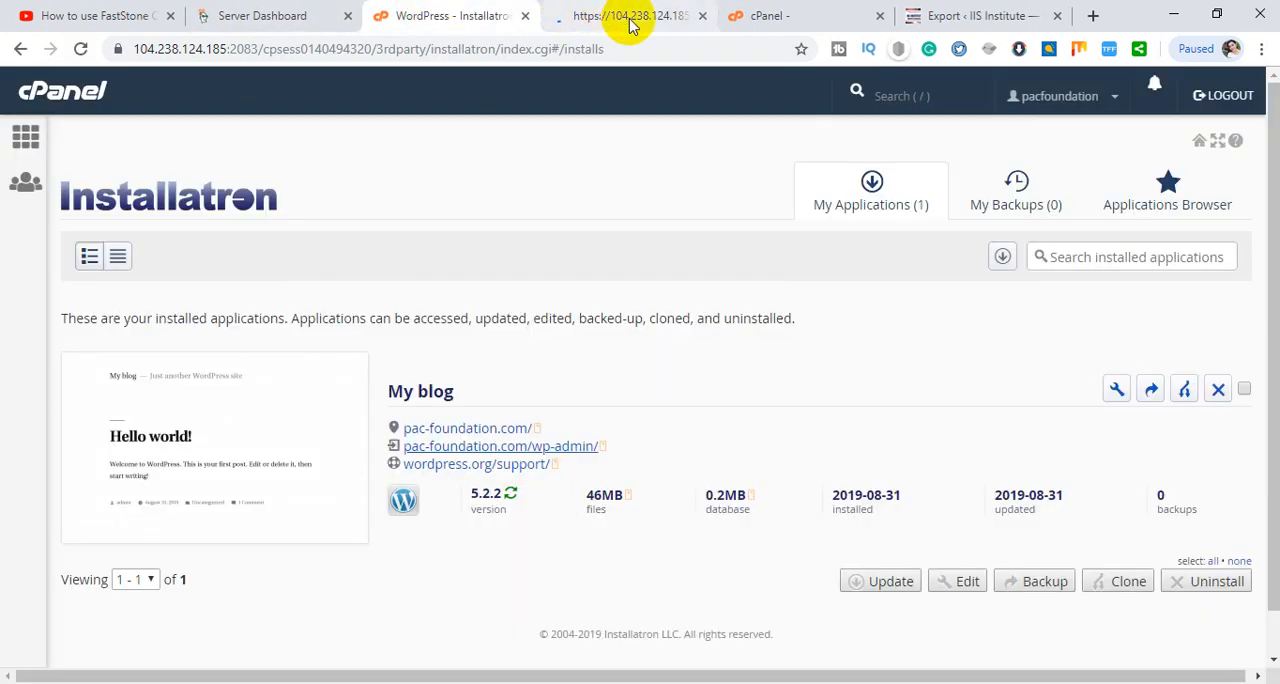
{"action": "left_click", "coordinate": [631, 18]}
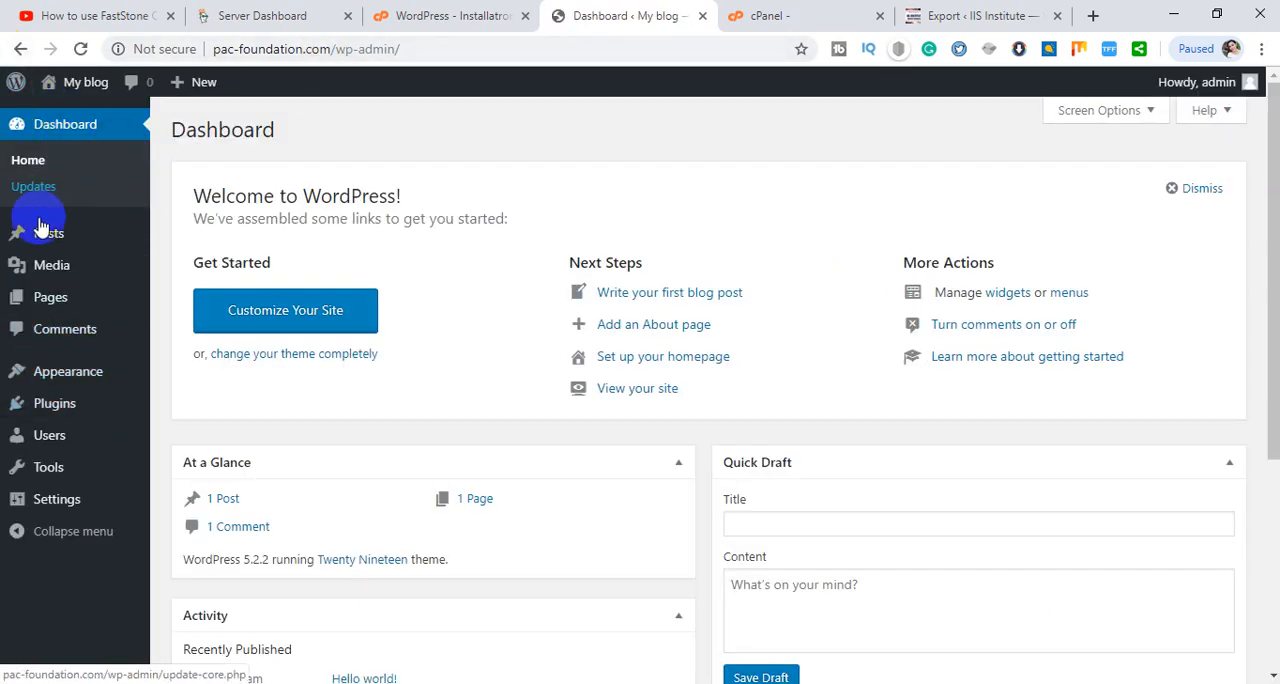
{"action": "mouse_move", "coordinate": [60, 234]}
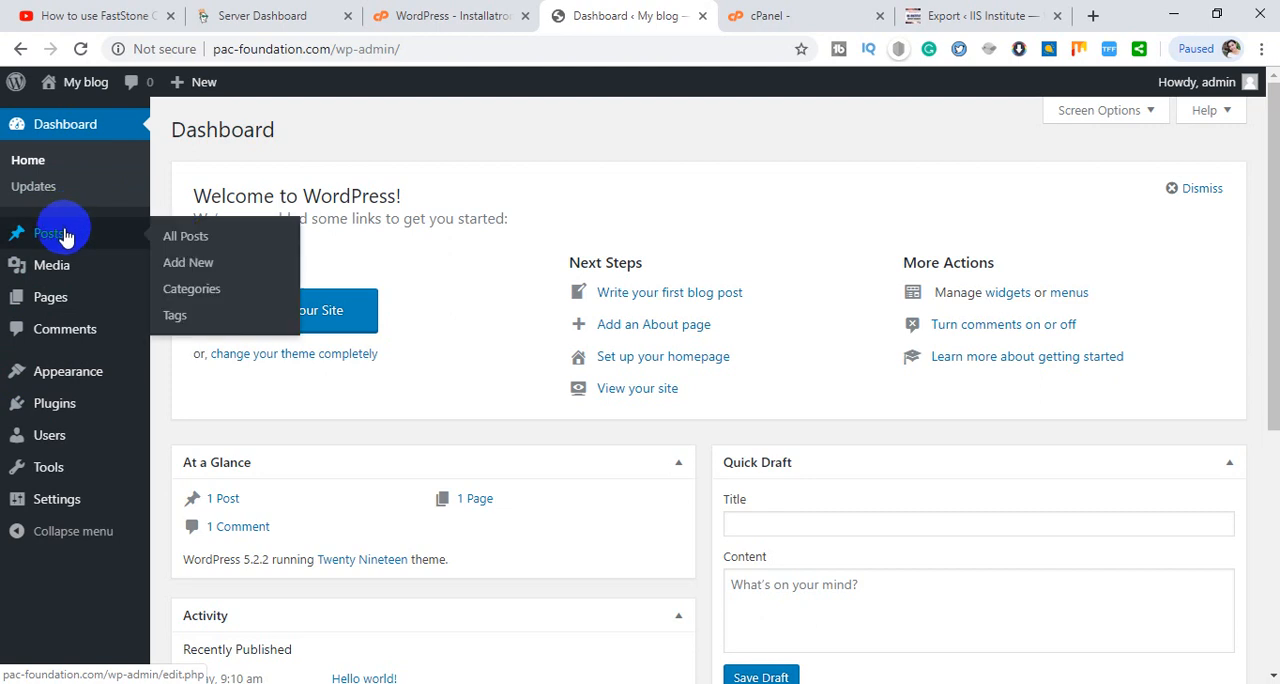
{"action": "left_click", "coordinate": [183, 235]}
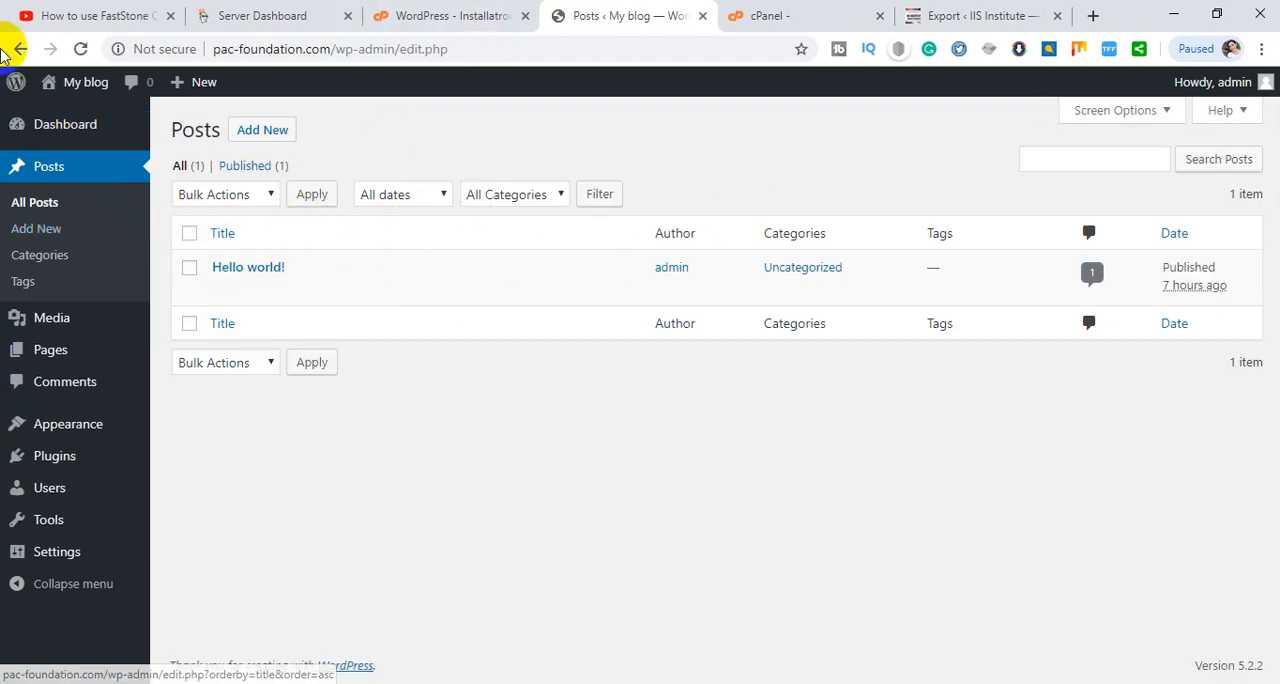
- Open the front page of My blog in a separate browser tab and look over its default content
{"action": "mouse_move", "coordinate": [99, 97]}
{"action": "right_click", "coordinate": [85, 120]}
{"action": "left_click", "coordinate": [106, 126]}
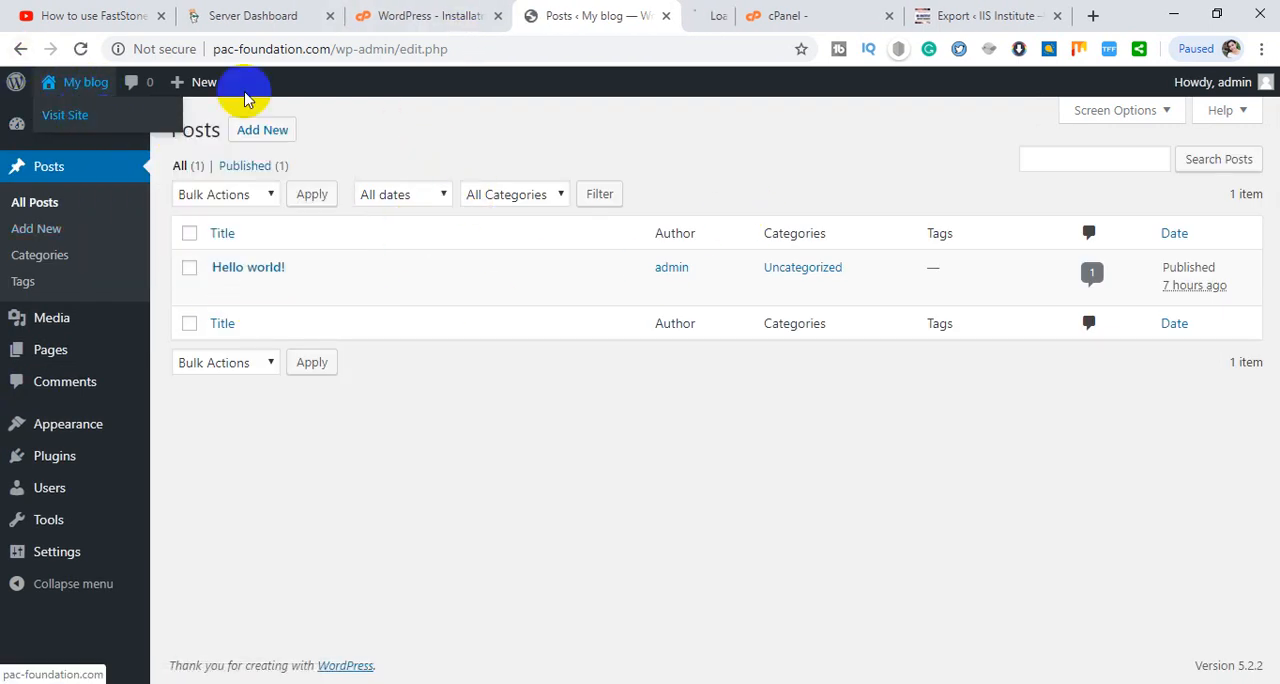
{"action": "left_click", "coordinate": [686, 12]}
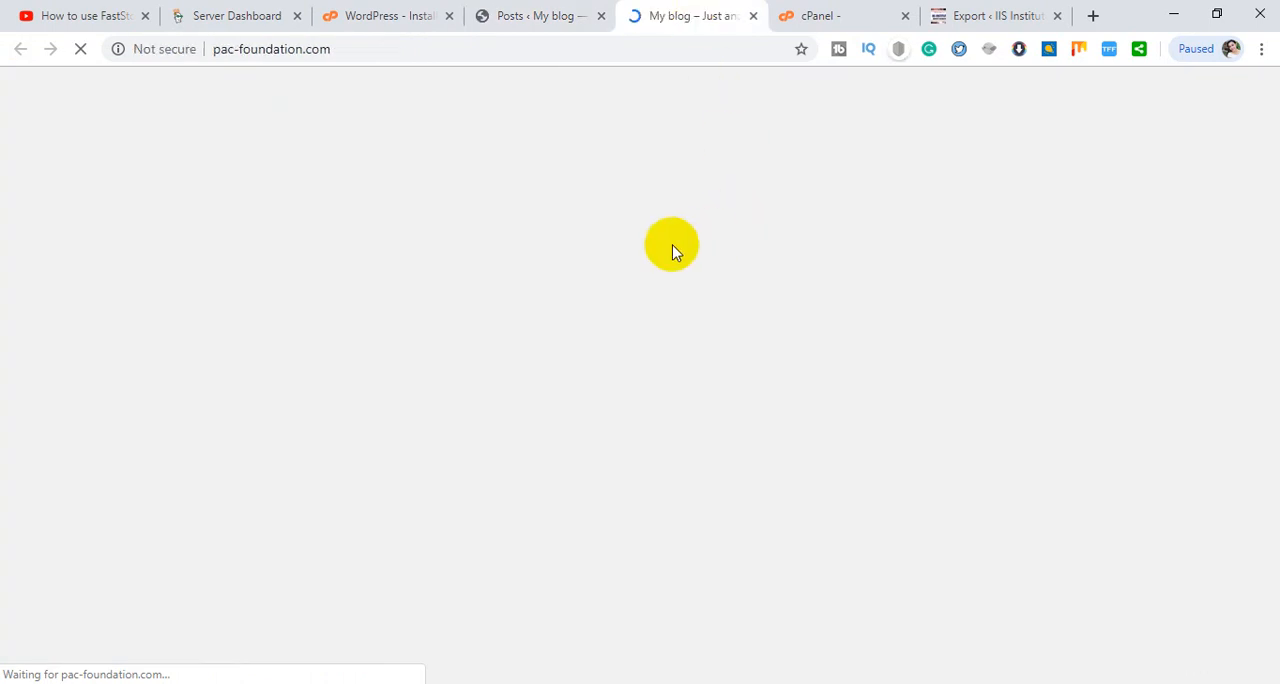
{"action": "scroll", "coordinate": [748, 255], "scroll_direction": "down", "scroll_amount": 2}
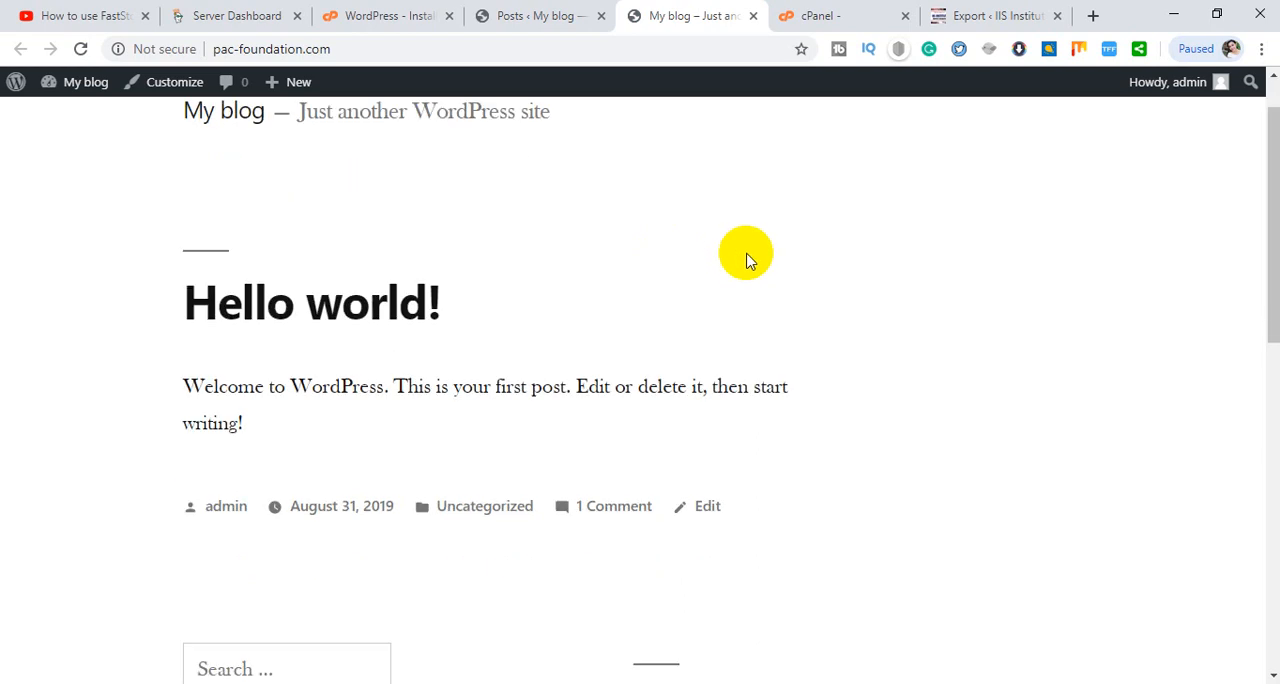
{"action": "scroll", "coordinate": [726, 246], "scroll_direction": "up", "scroll_amount": 2}
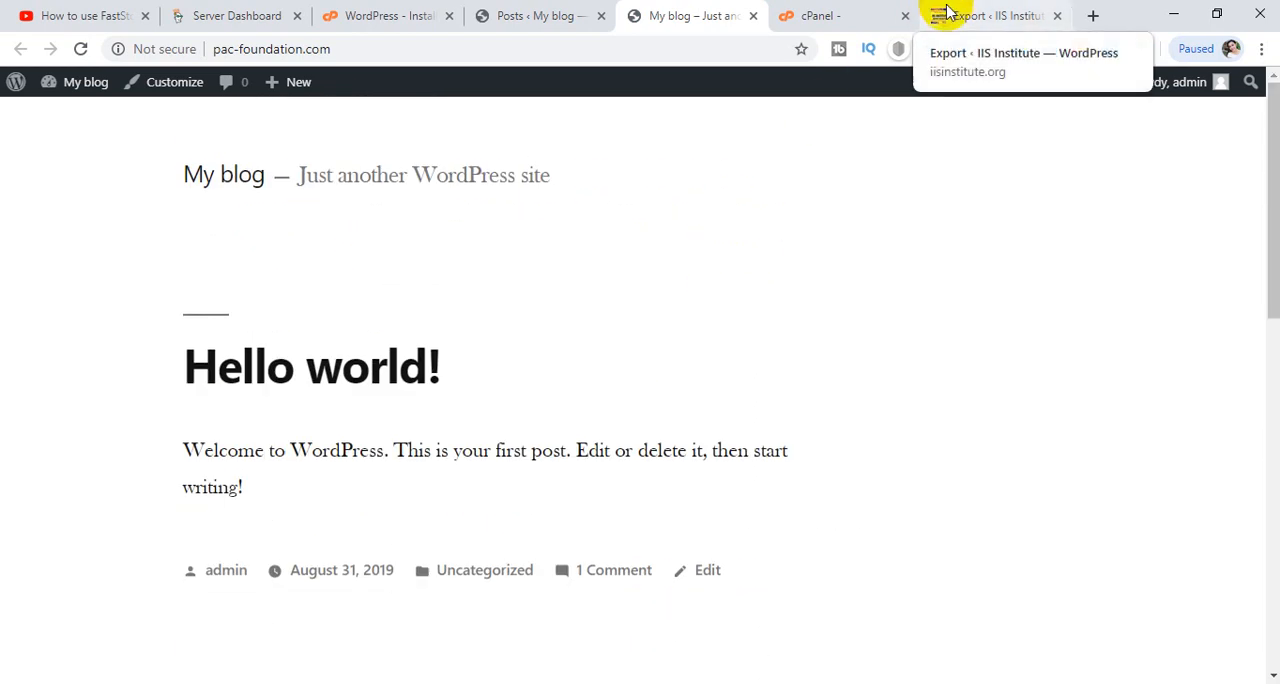
- Close the IIS Institute export page and return to the My blog front page
{"action": "left_click", "coordinate": [1005, 12]}
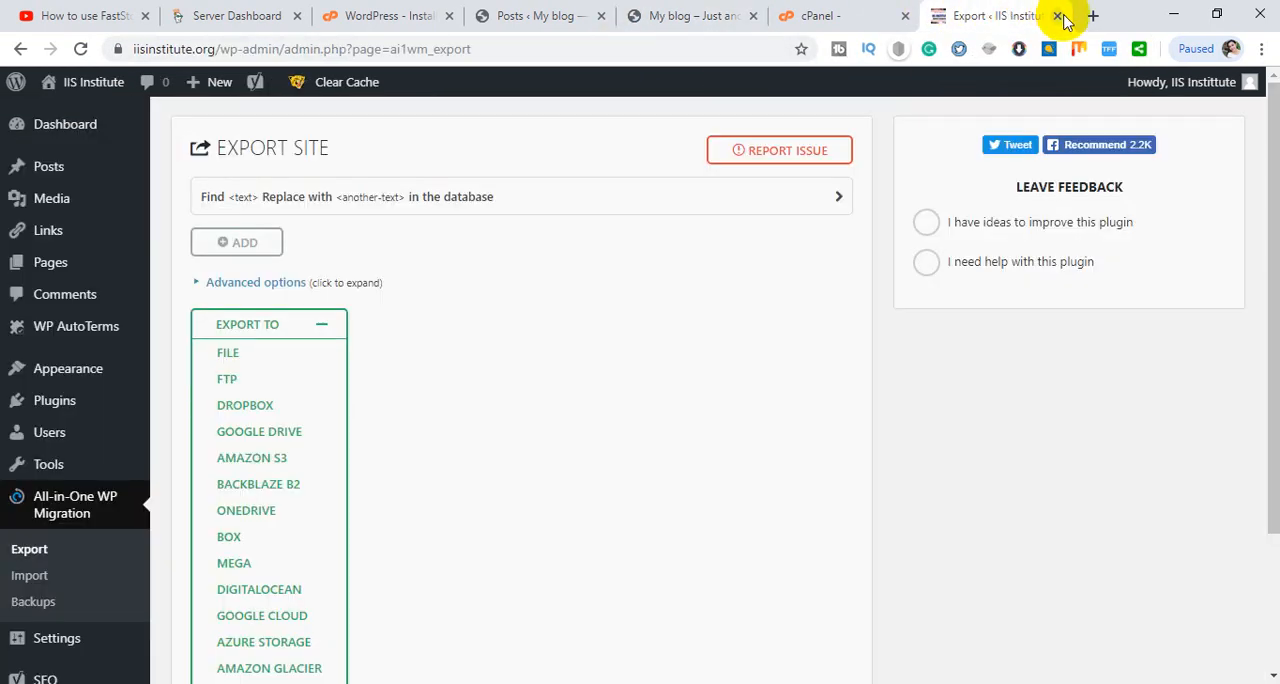
{"action": "left_click", "coordinate": [1057, 15]}
{"action": "left_click", "coordinate": [757, 12]}
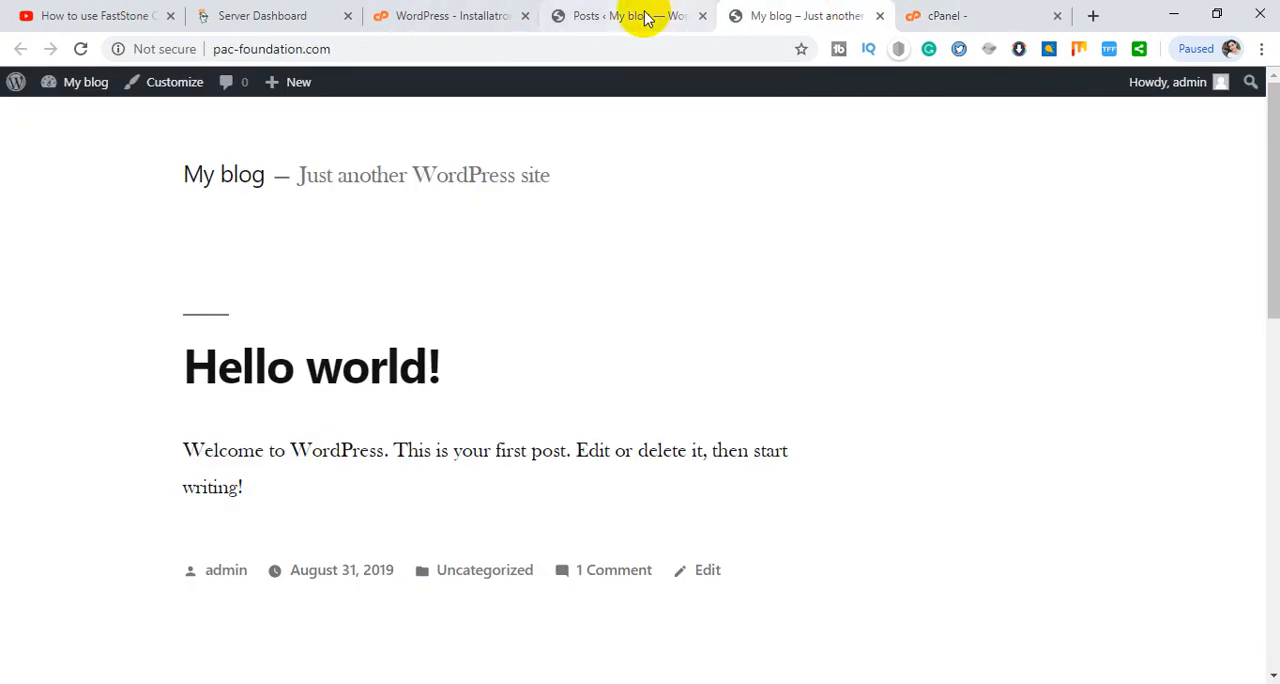
{"action": "scroll", "coordinate": [580, 386], "scroll_direction": "down", "scroll_amount": 5}
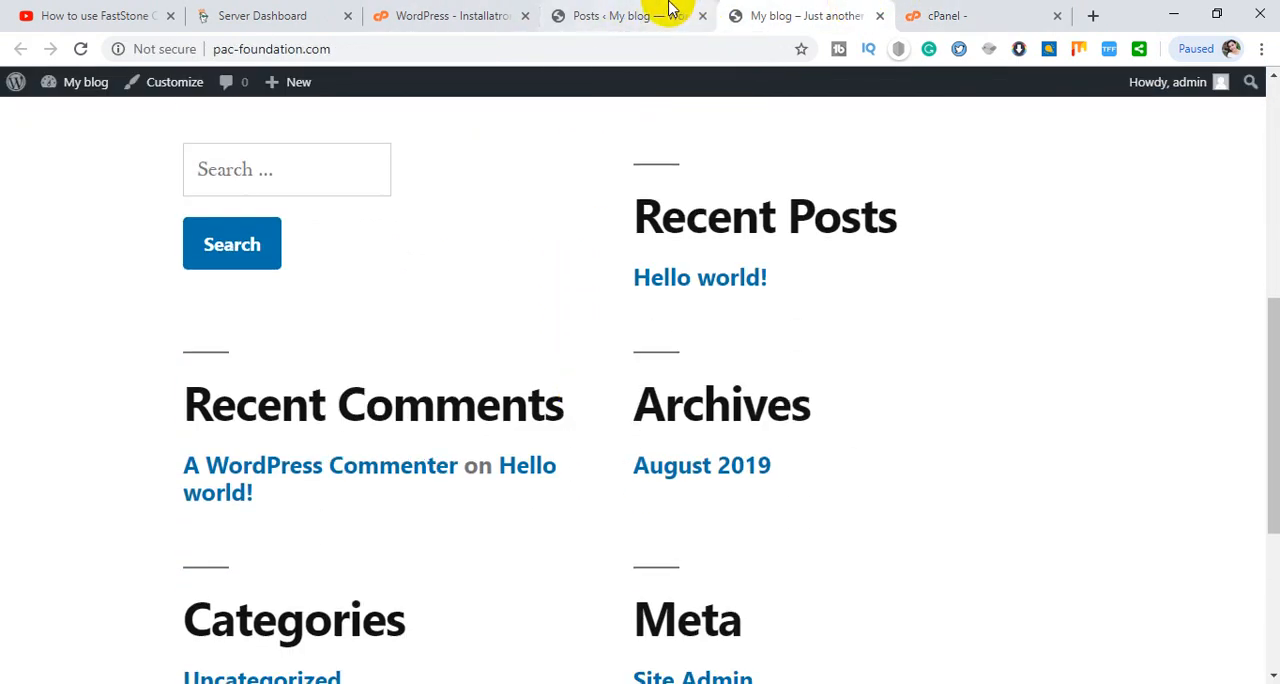
- Search for "all" among new plugins in the My blog admin, and install and activate All-in-One WP Migration
{"action": "left_click", "coordinate": [670, 8]}
{"action": "mouse_move", "coordinate": [68, 466]}
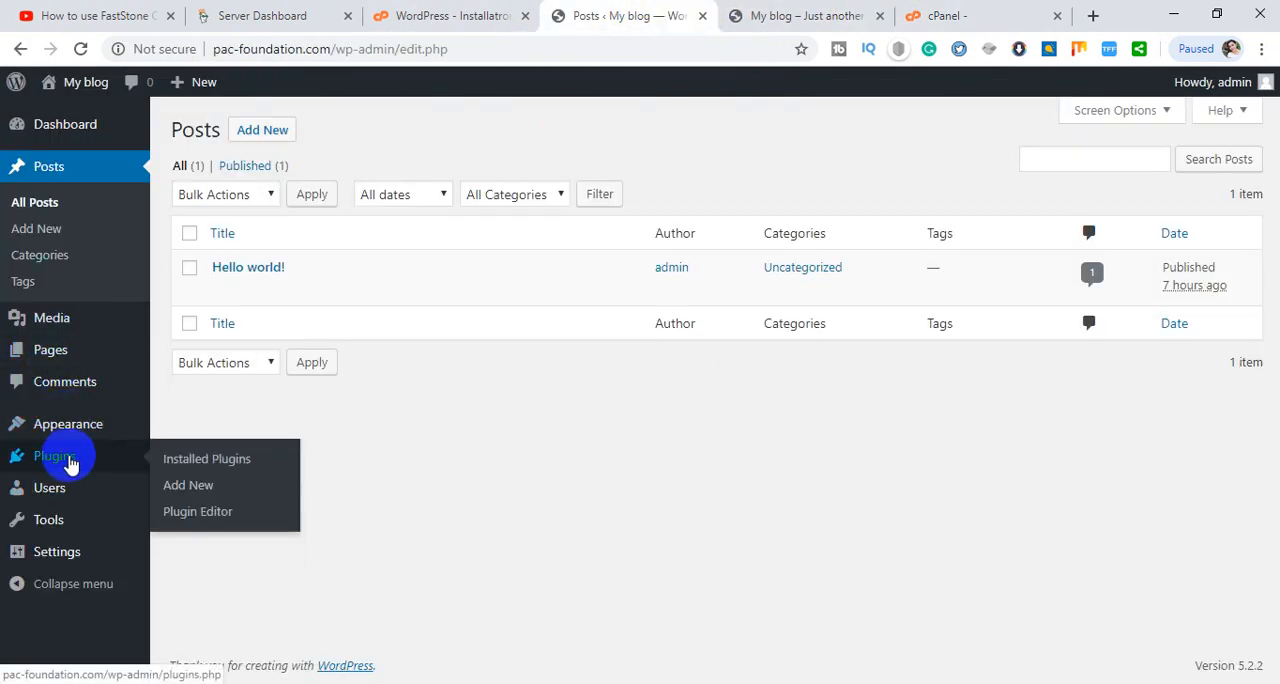
{"action": "left_click", "coordinate": [207, 462]}
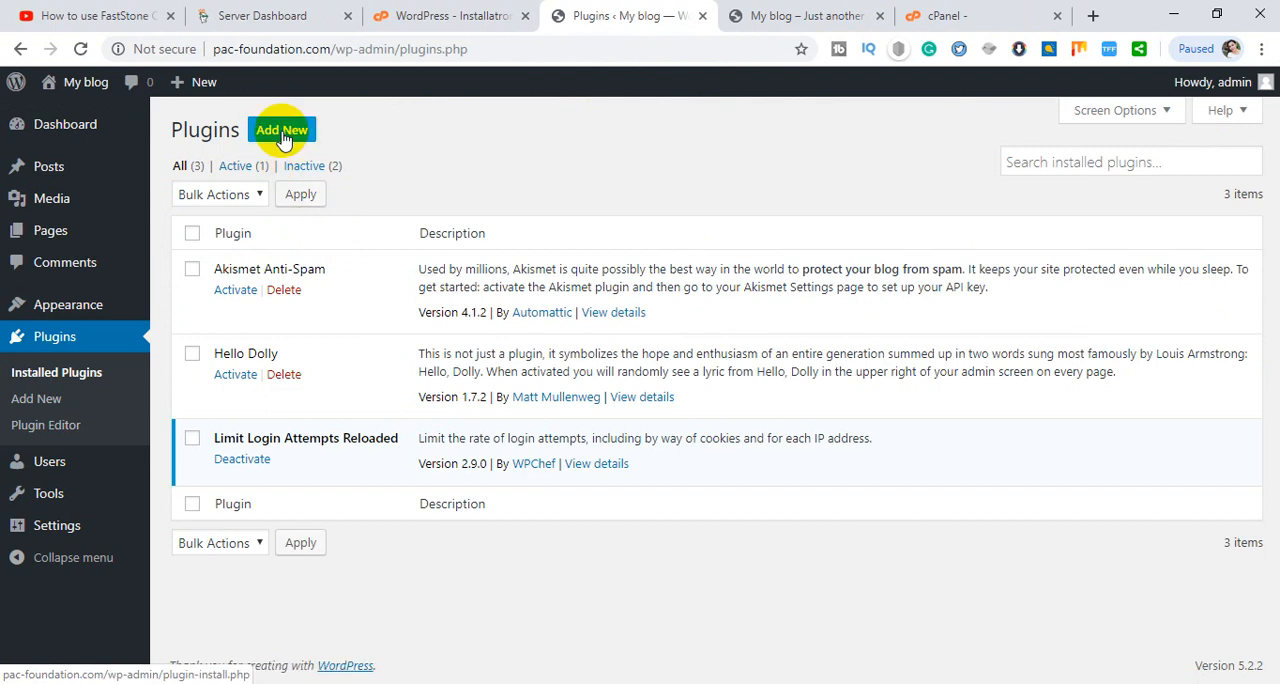
{"action": "left_click", "coordinate": [282, 138]}
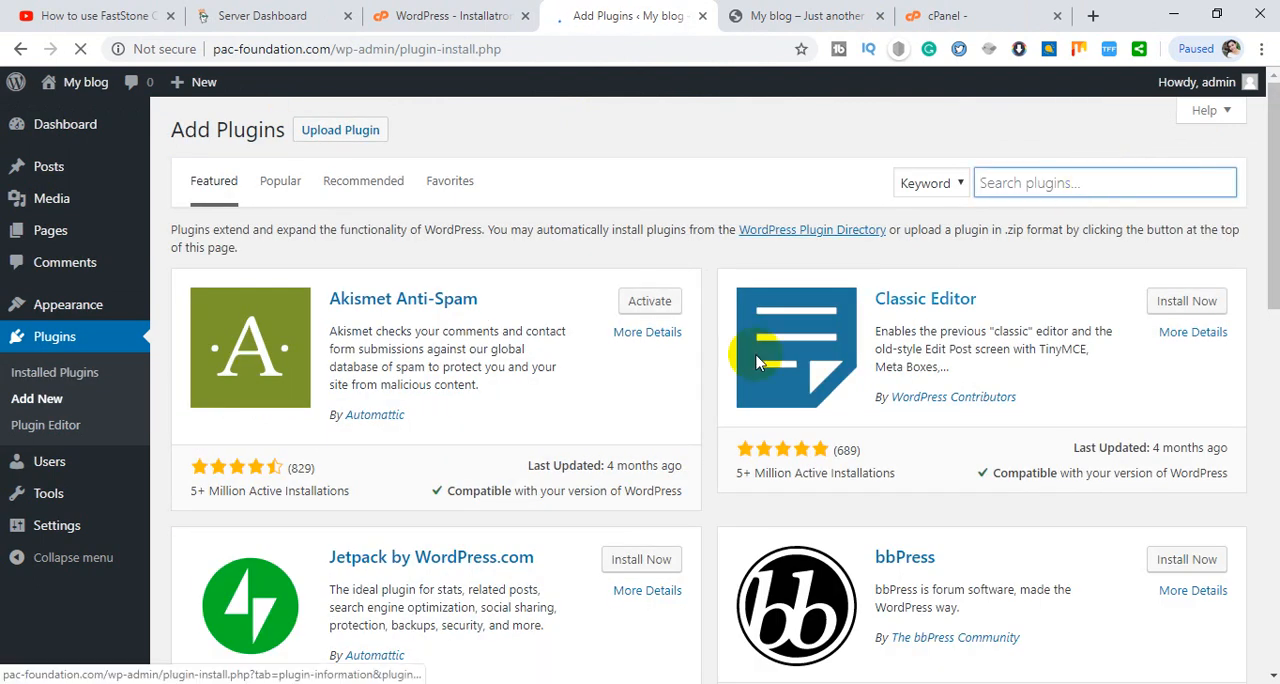
{"action": "type", "text": "all"}
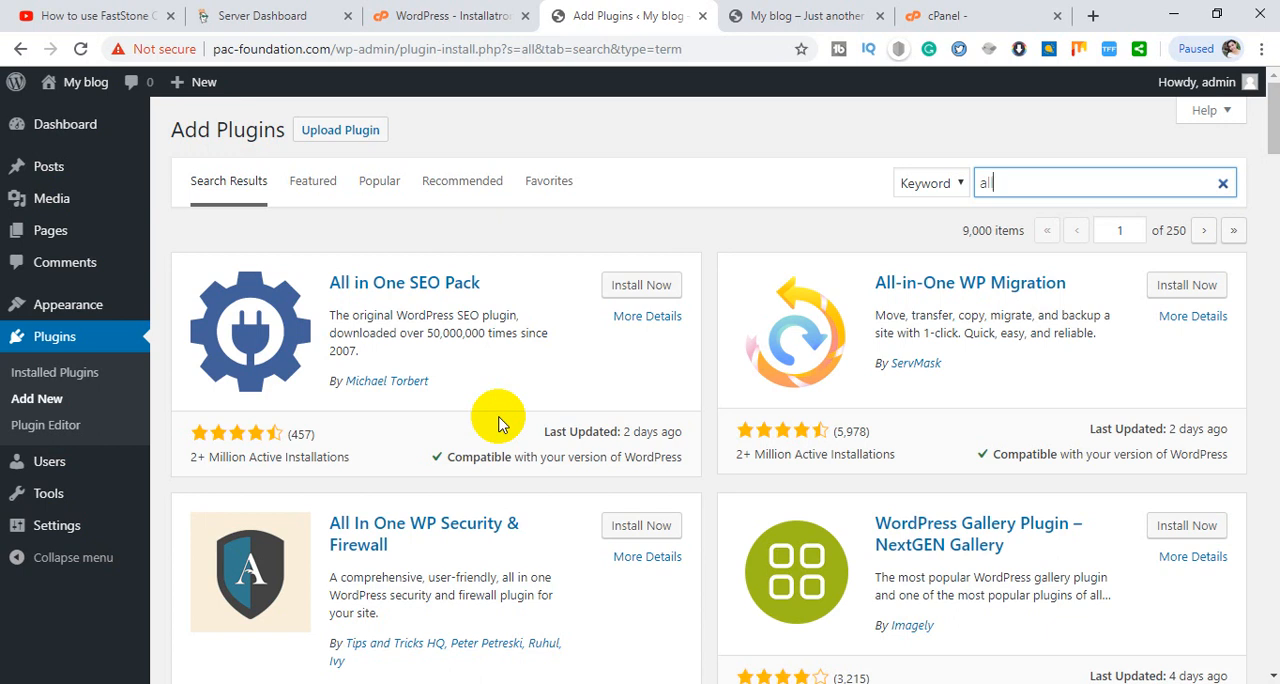
{"action": "left_click", "coordinate": [1168, 287]}
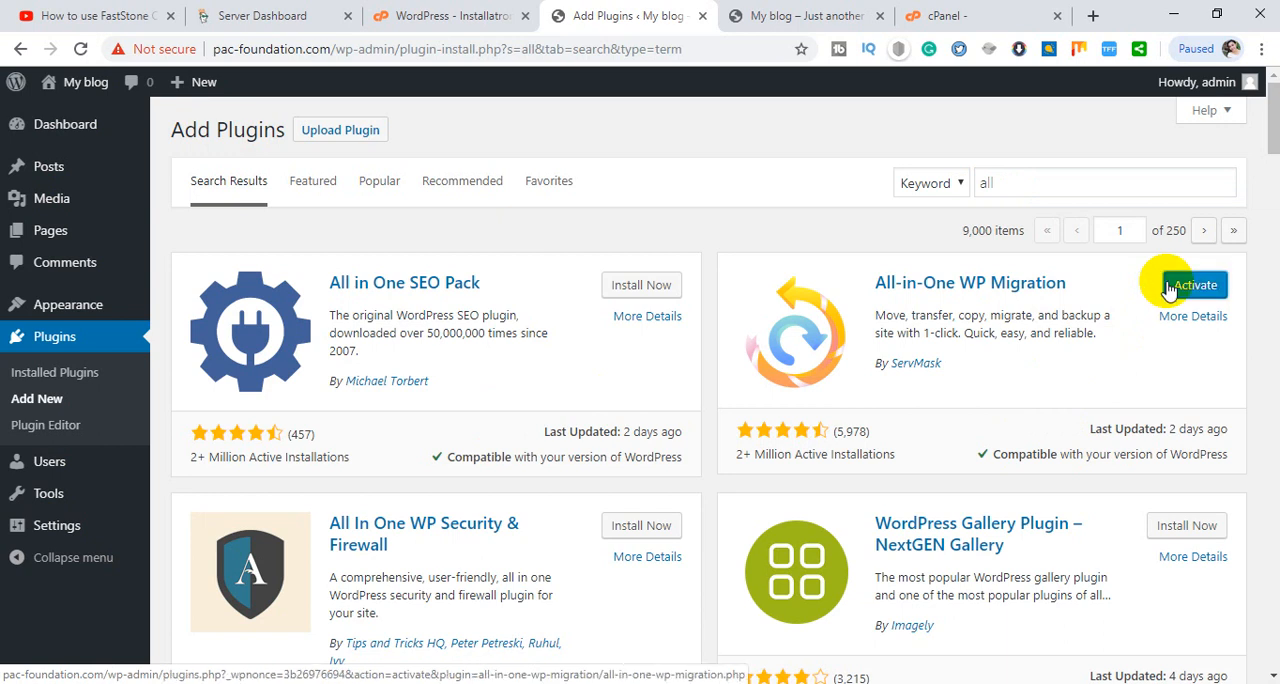
{"action": "left_click", "coordinate": [1178, 288]}
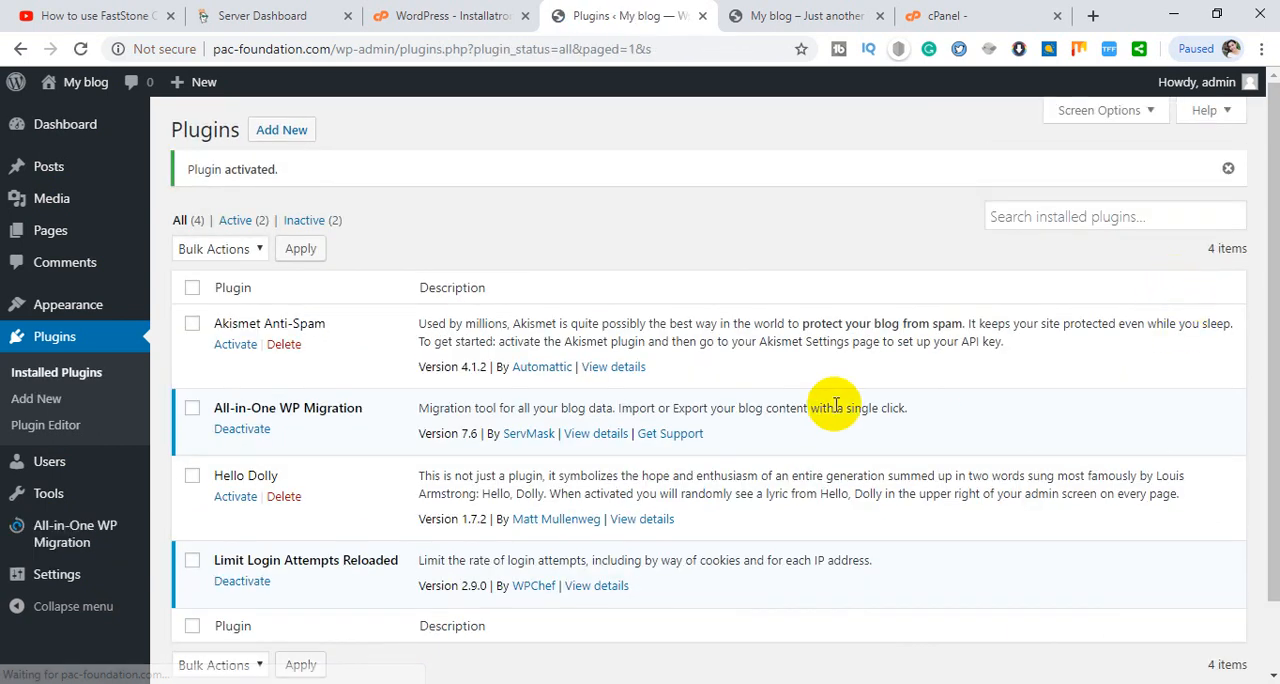
- Open the All-in-One WP Migration import page and check the maximum upload file size
{"action": "scroll", "coordinate": [829, 400], "scroll_direction": "down", "scroll_amount": 1}
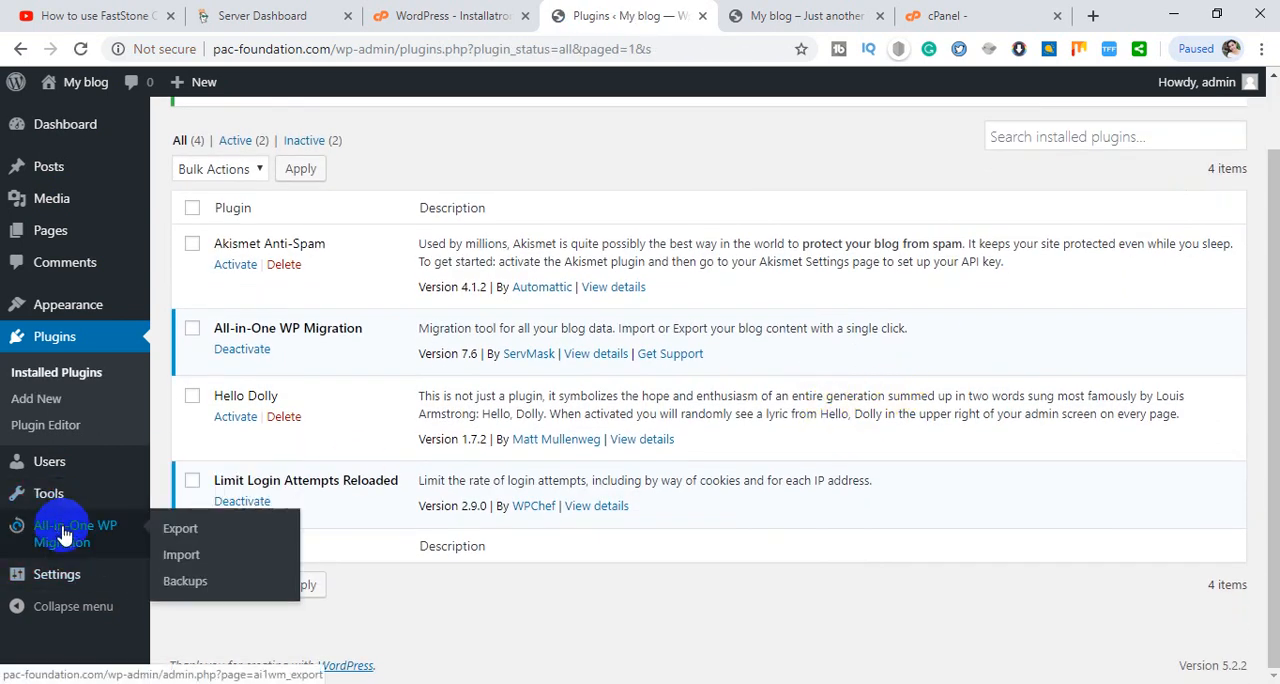
{"action": "left_click", "coordinate": [190, 558]}
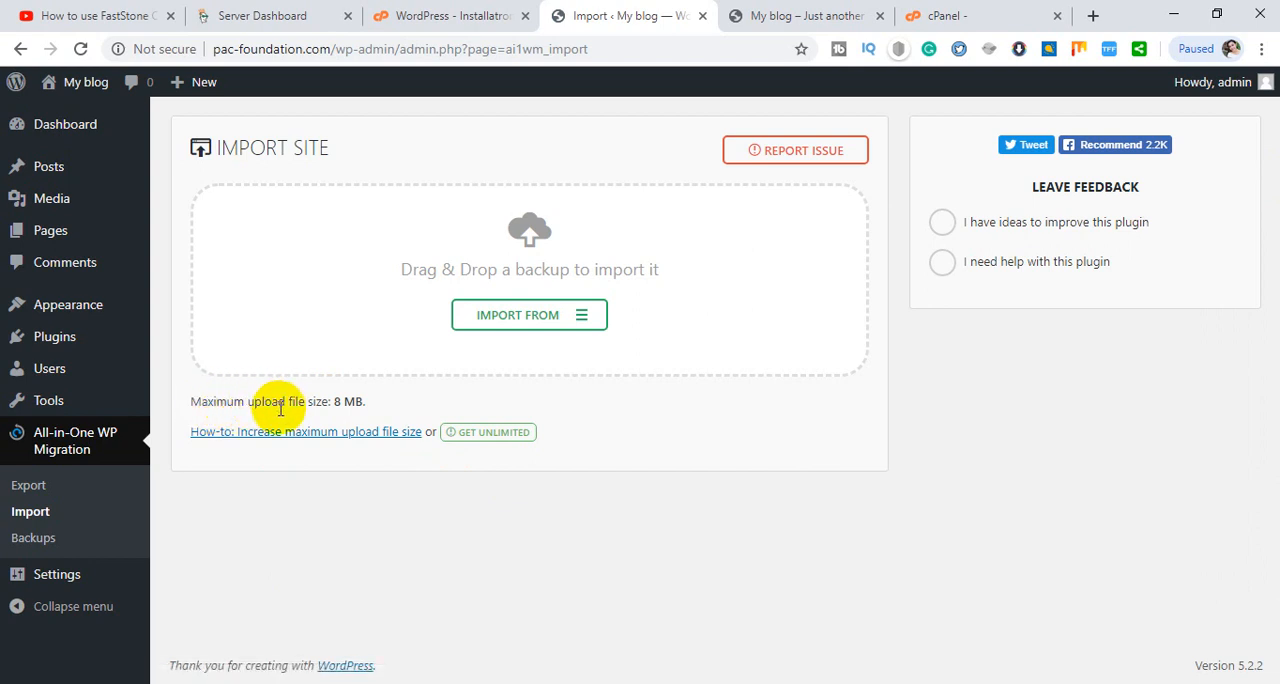
{"action": "left_click_drag", "start_coordinate": [366, 401], "coordinate": [199, 400]}
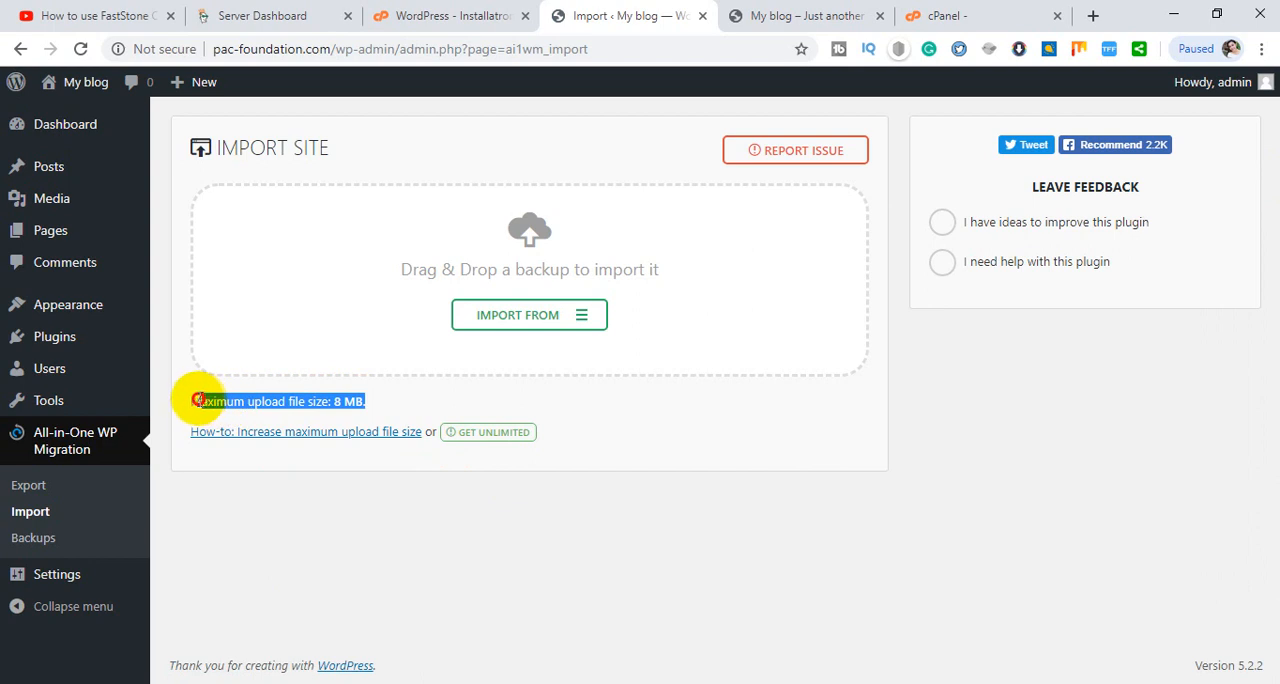
{"action": "left_click", "coordinate": [344, 403]}
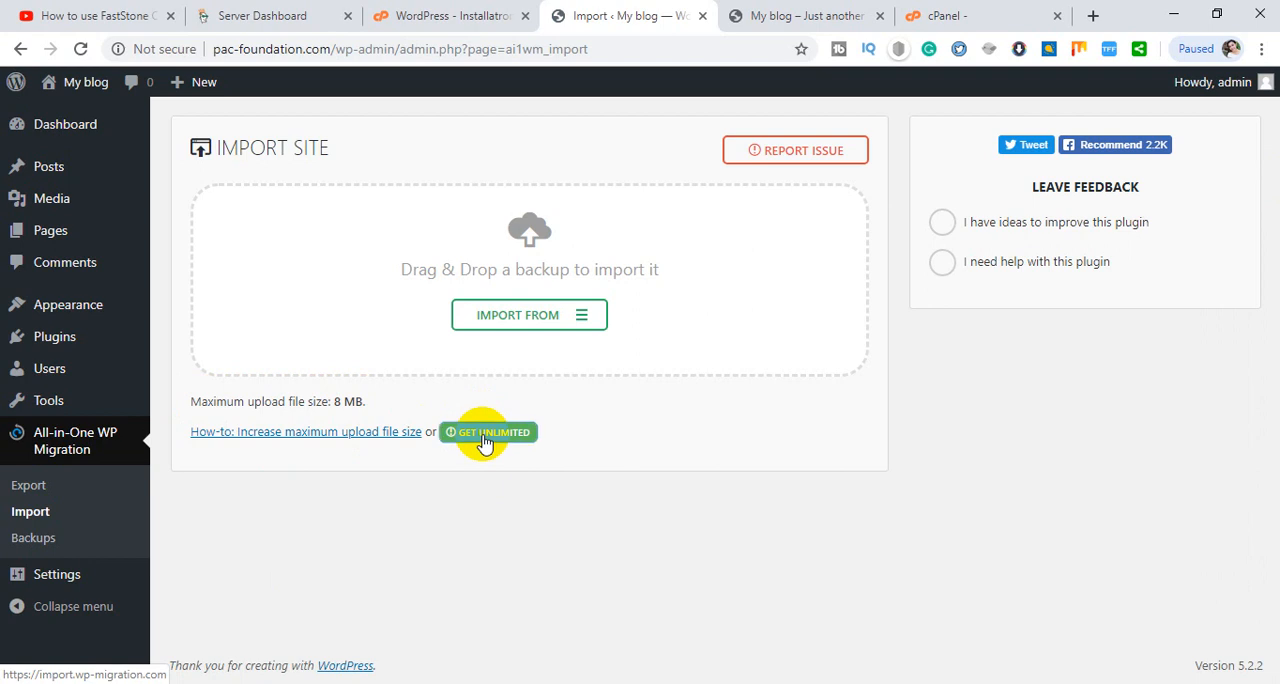
- Open the plugin's unlimited upload offer from the import page and switch to the import.wp-migration.com site
{"action": "left_click", "coordinate": [483, 441]}
{"action": "left_click", "coordinate": [507, 22]}
{"action": "left_click", "coordinate": [657, 10]}
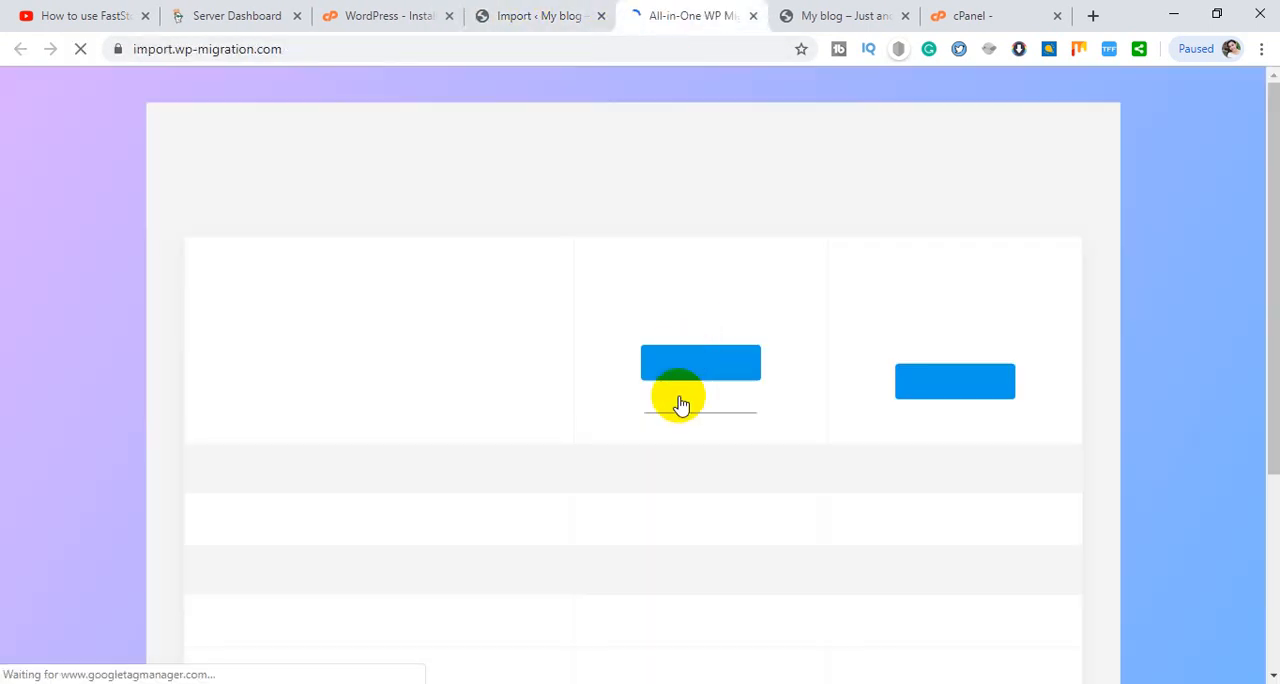
- Review the Basic and Premium import plans and download the free Basic extension for sites under 512MB
{"action": "scroll", "coordinate": [590, 355], "scroll_direction": "down", "scroll_amount": 1}
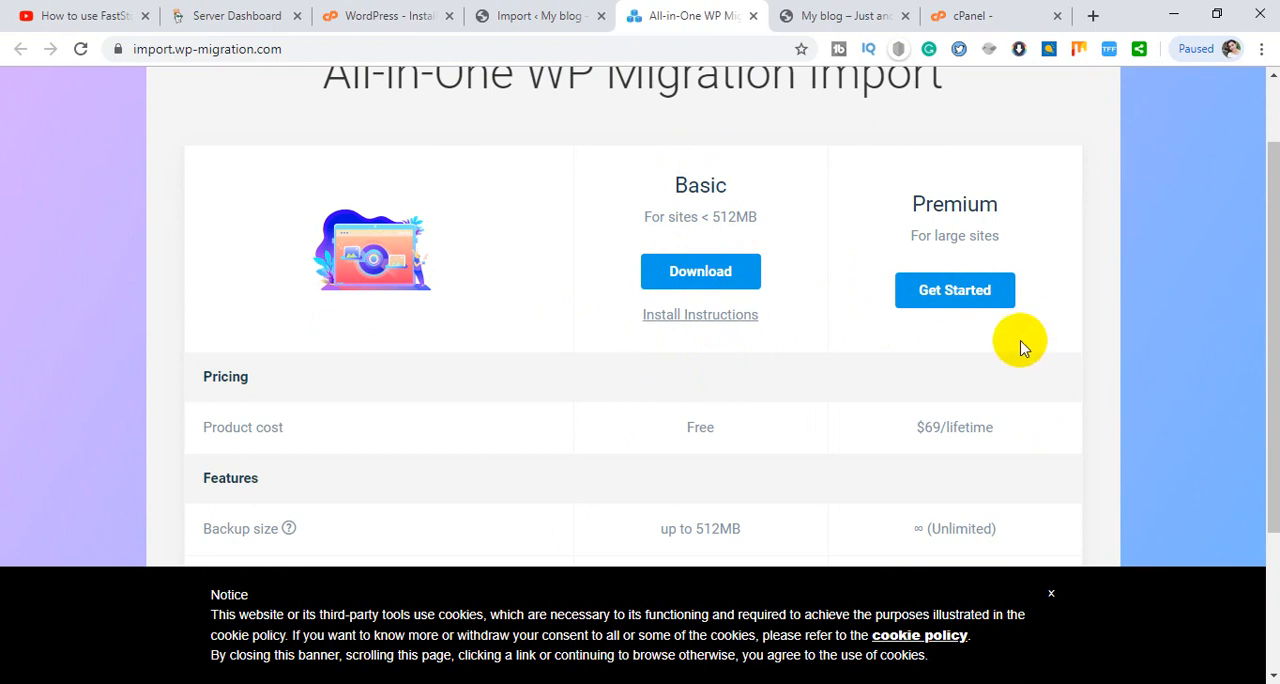
{"action": "scroll", "coordinate": [1020, 347], "scroll_direction": "down", "scroll_amount": 1}
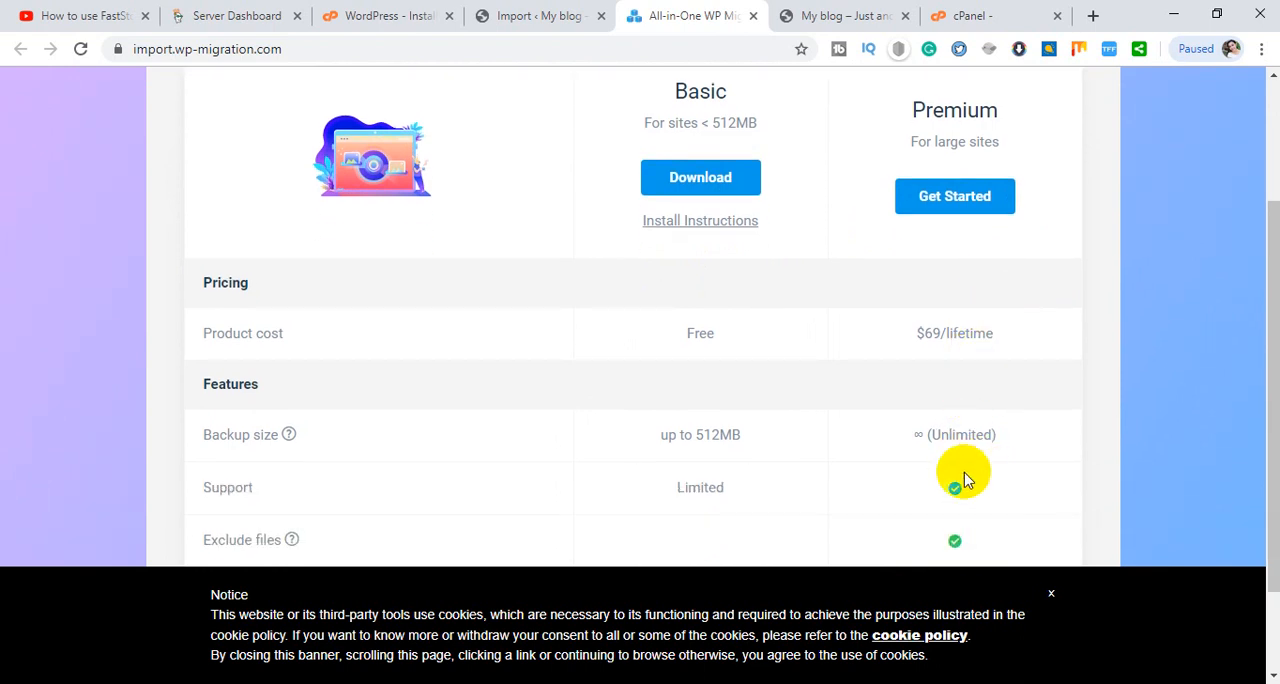
{"action": "scroll", "coordinate": [963, 409], "scroll_direction": "up", "scroll_amount": 2}
{"action": "scroll", "coordinate": [957, 372], "scroll_direction": "down", "scroll_amount": 2}
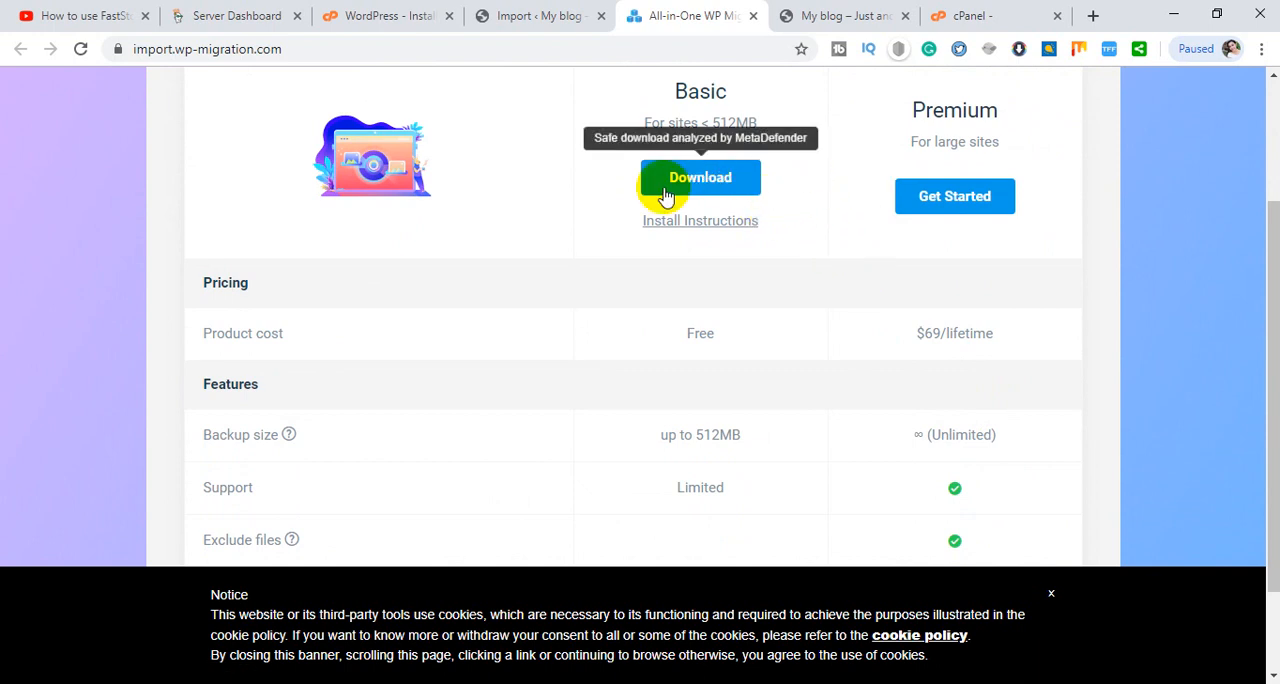
{"action": "left_click", "coordinate": [678, 186]}
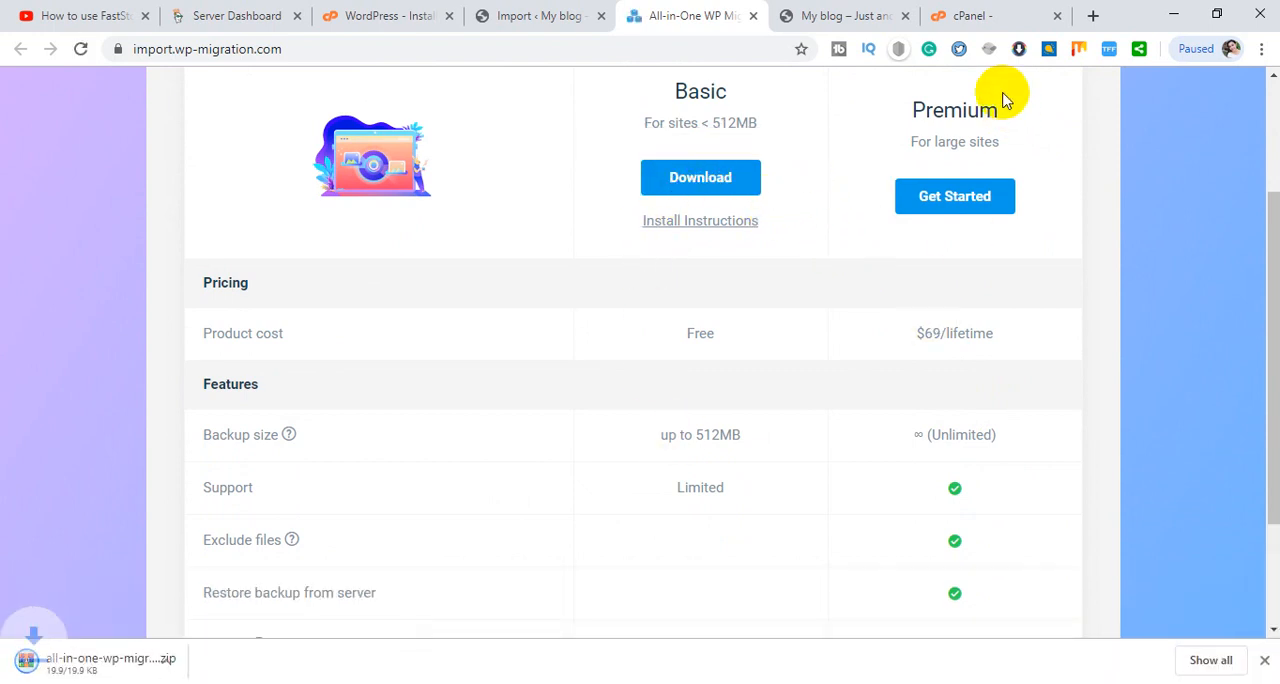
- Check the size of the exported iisinstitute.org .wpress file in its properties on the desktop
{"action": "left_click", "coordinate": [1172, 12]}
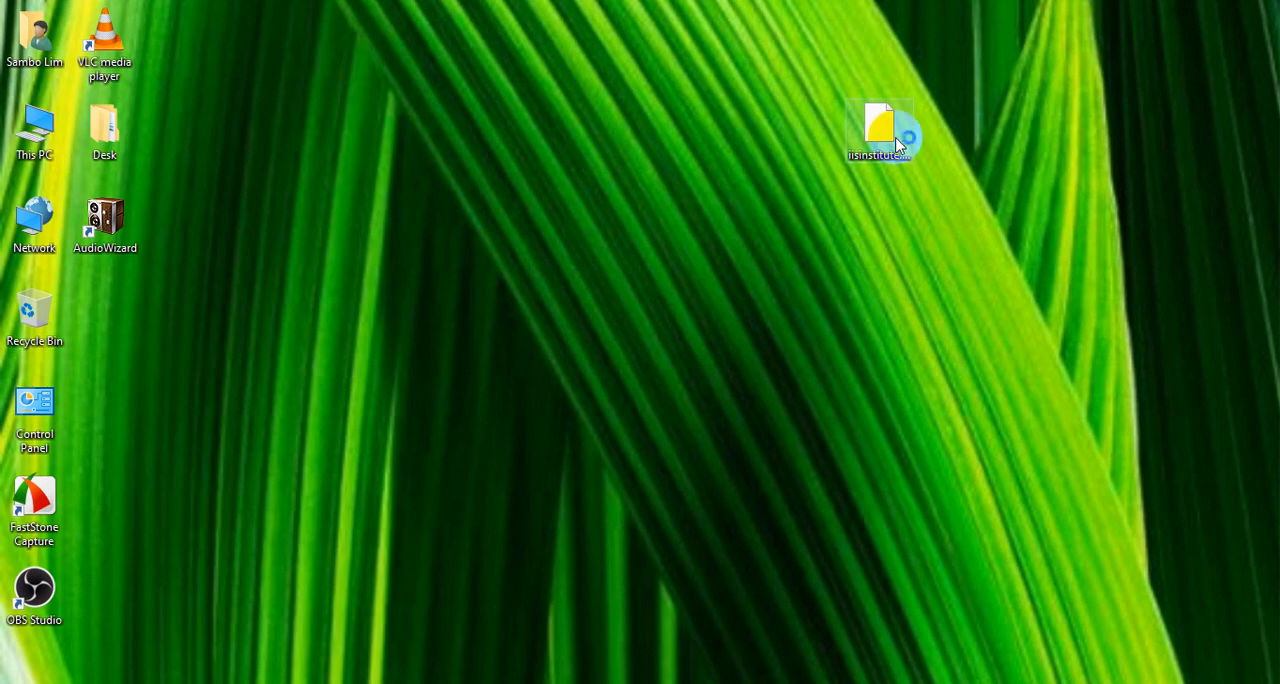
{"action": "right_click", "coordinate": [886, 143]}
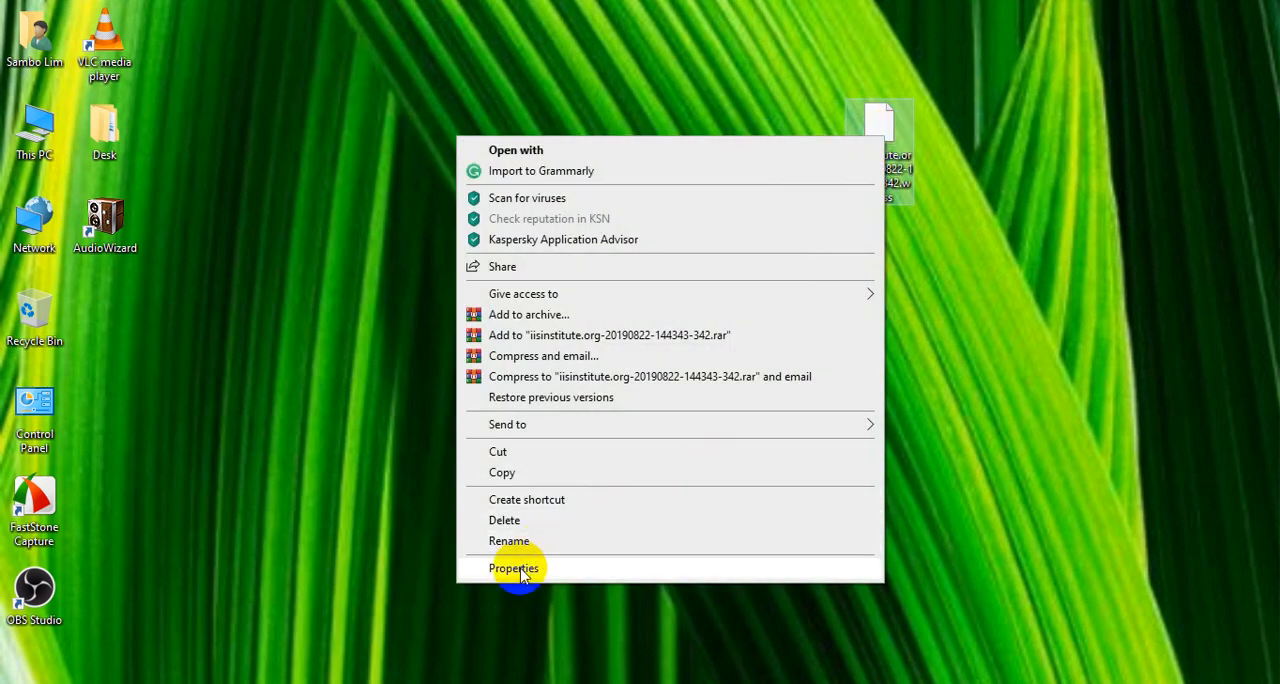
{"action": "left_click", "coordinate": [514, 567]}
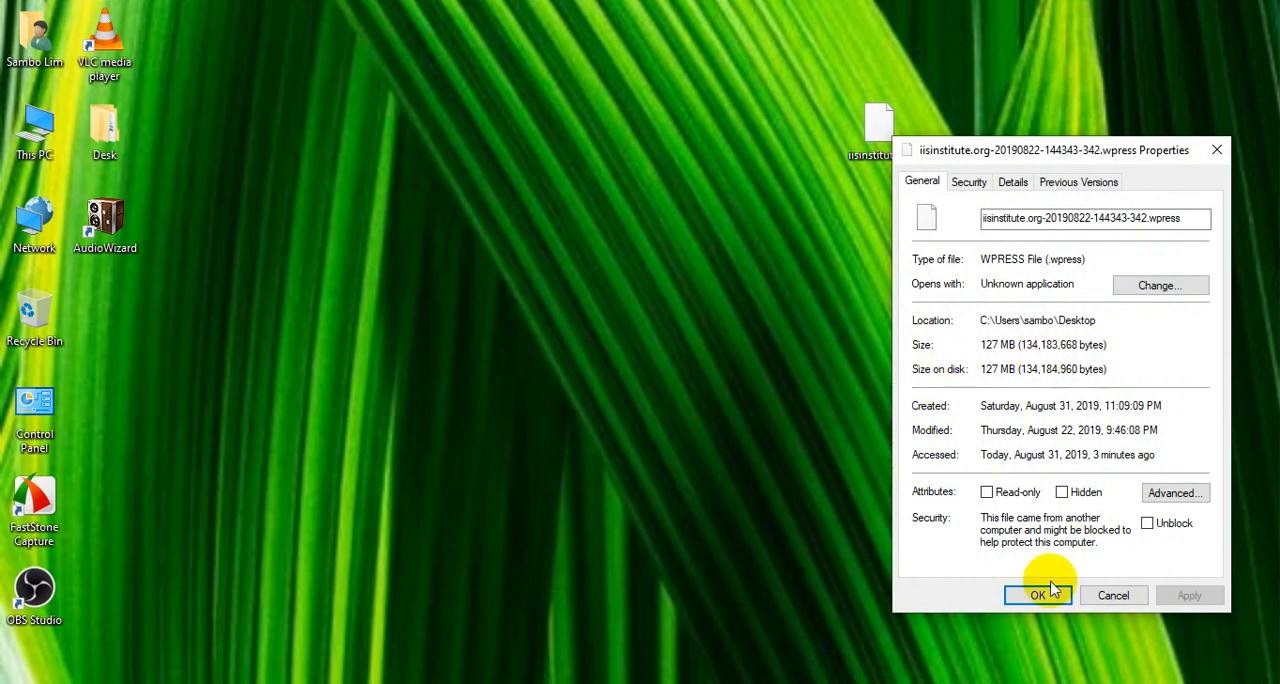
{"action": "left_click", "coordinate": [1113, 596]}
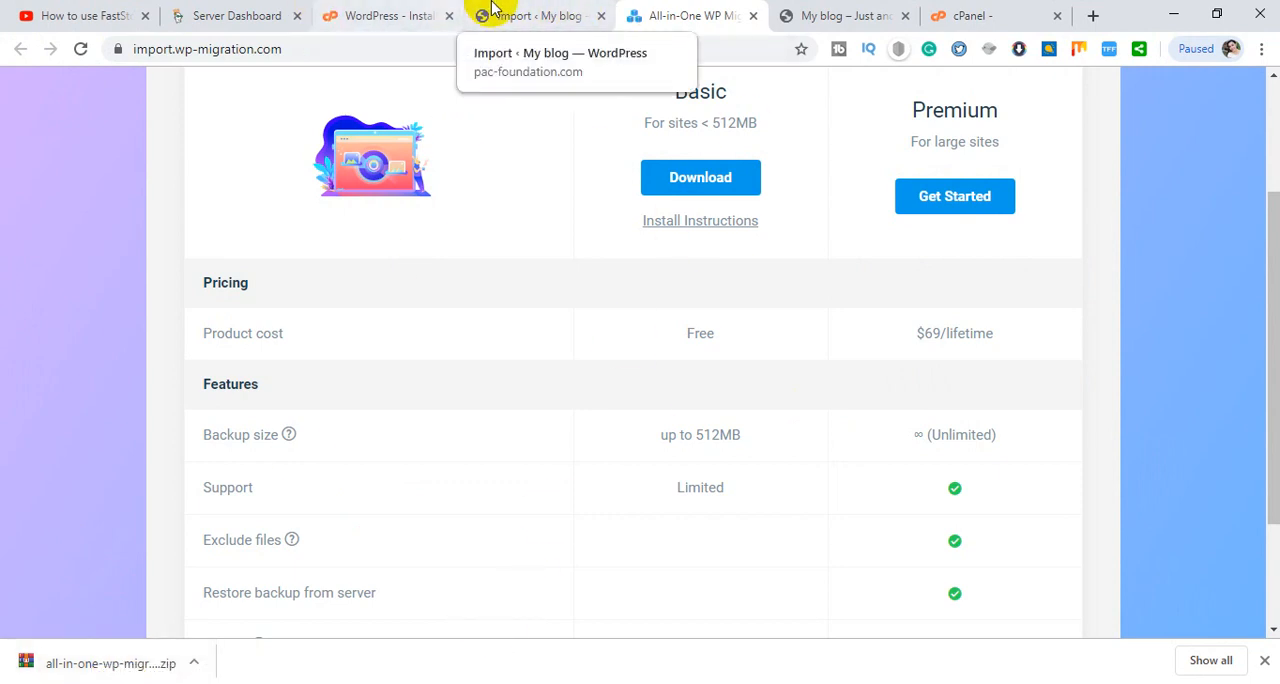
- Move all-in-one-wp-migration-file-extension (3).zip away from the .wpress file on the desktop and return to the browser
{"action": "left_click", "coordinate": [1173, 14]}
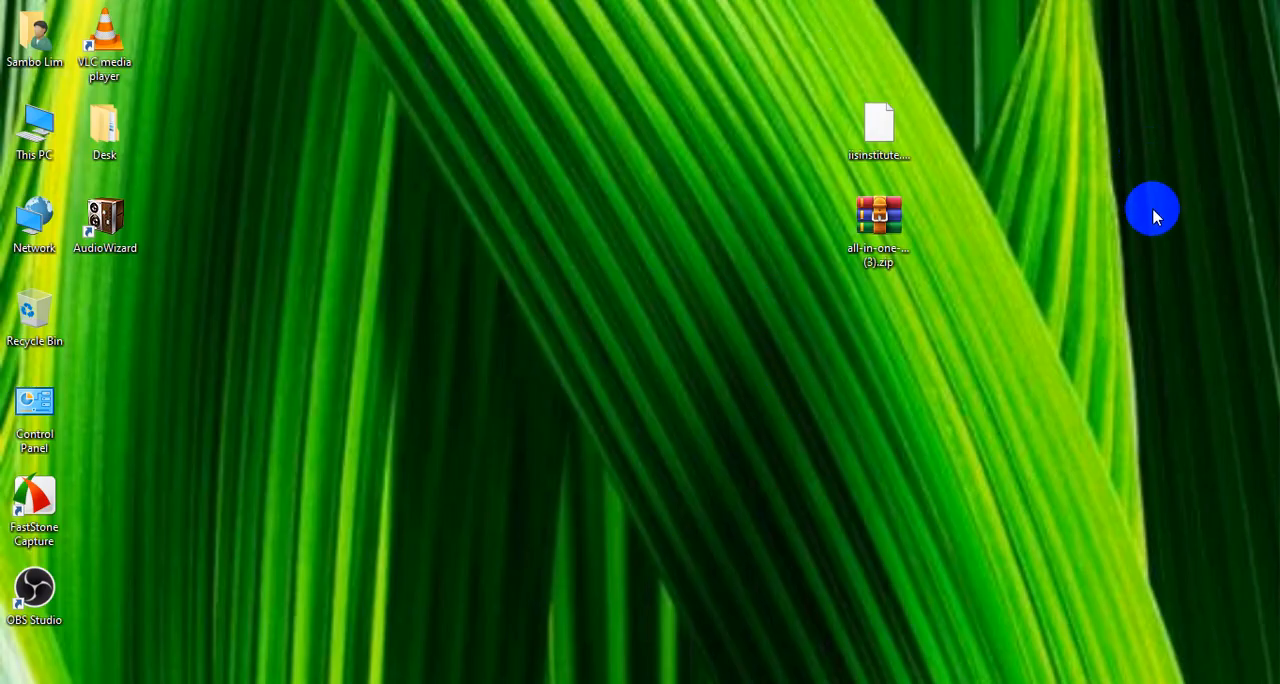
{"action": "left_click", "coordinate": [868, 127]}
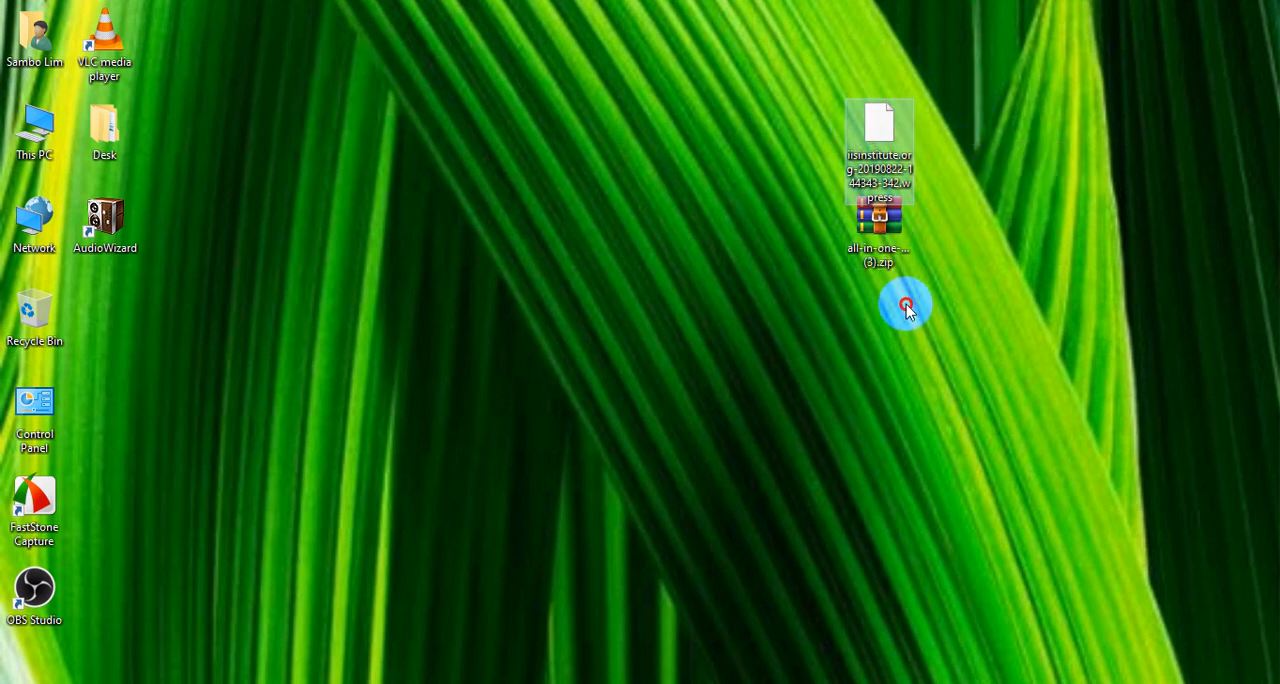
{"action": "left_click_drag", "start_coordinate": [876, 226], "coordinate": [745, 225]}
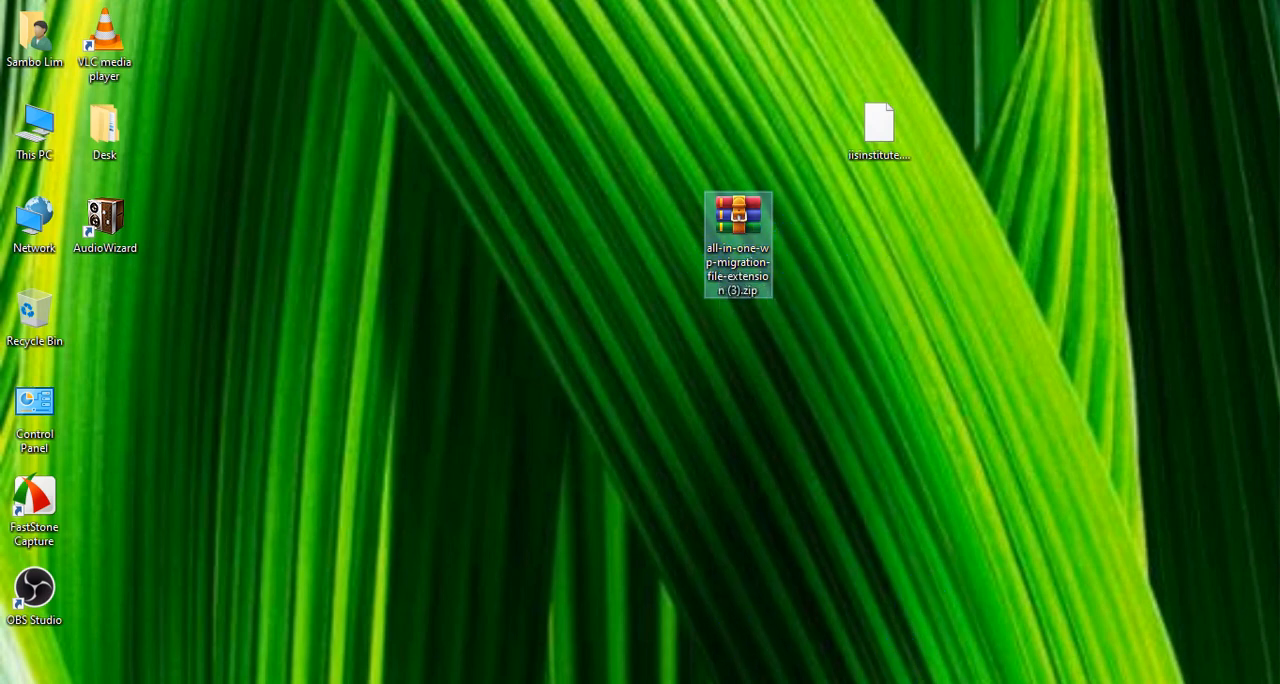
{"action": "left_click", "coordinate": [1276, 683]}
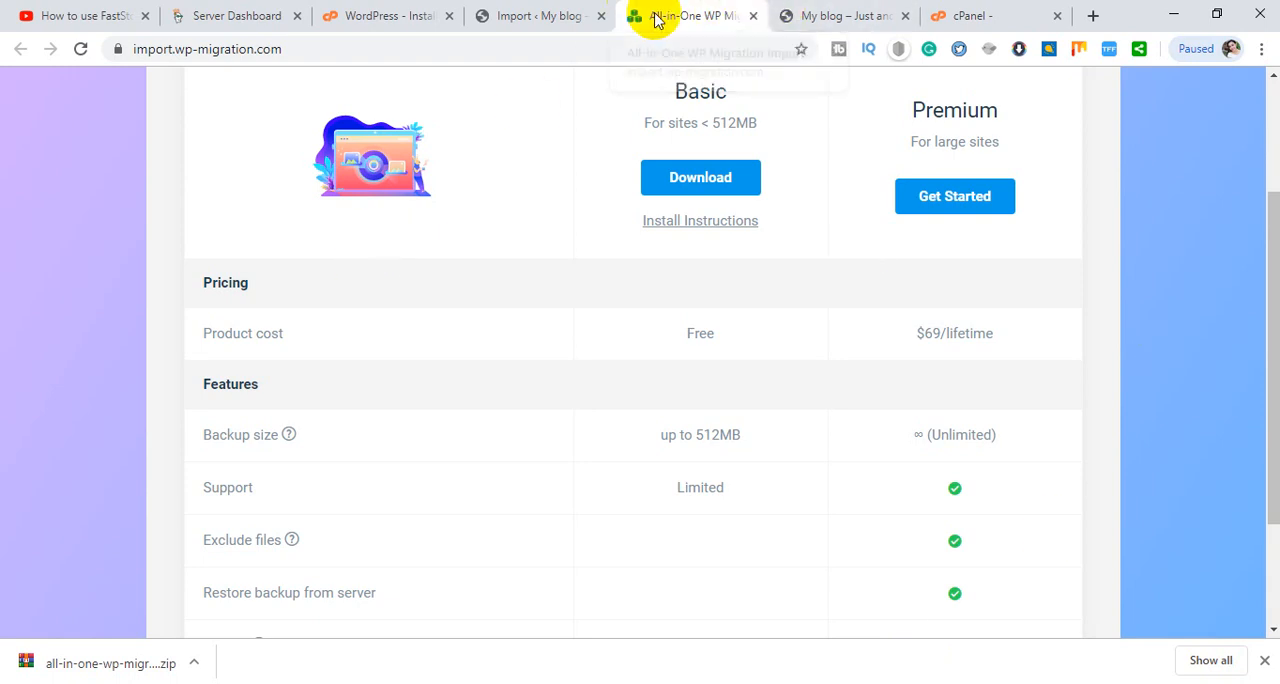
- Close the import.wp-migration.com page and open the page for adding new plugins in the My blog admin
{"action": "left_click", "coordinate": [753, 16]}
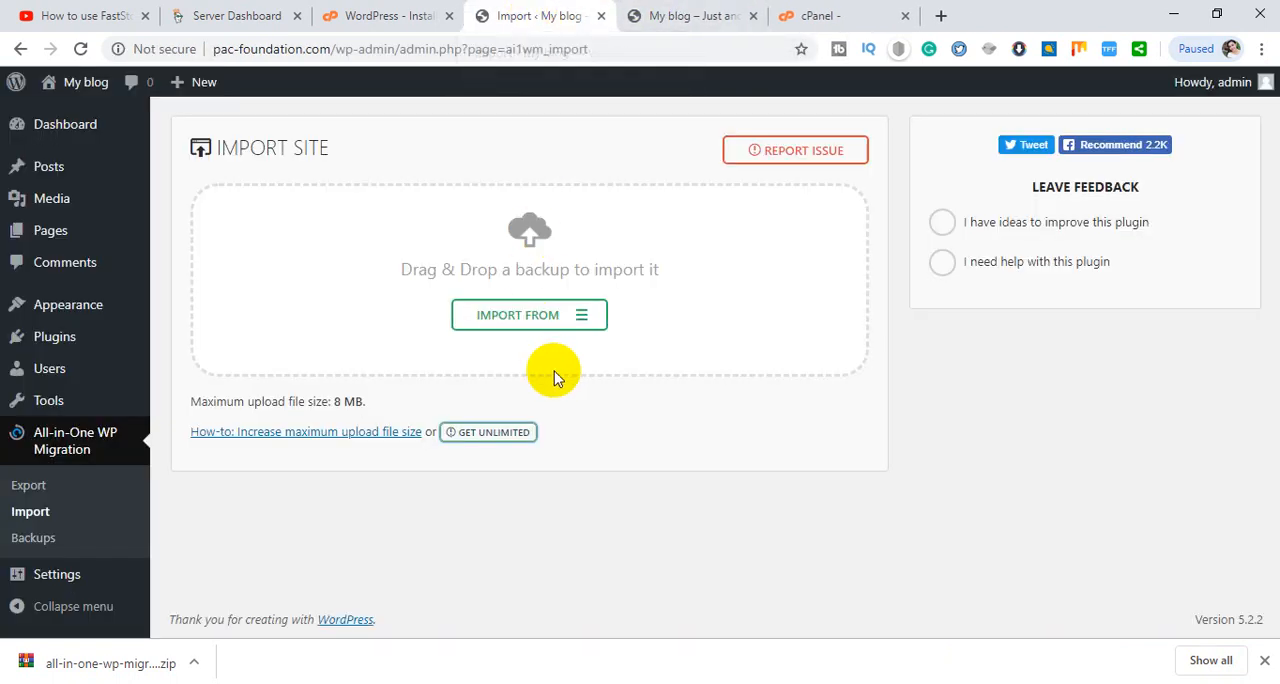
{"action": "mouse_move", "coordinate": [69, 329]}
{"action": "left_click", "coordinate": [186, 368]}
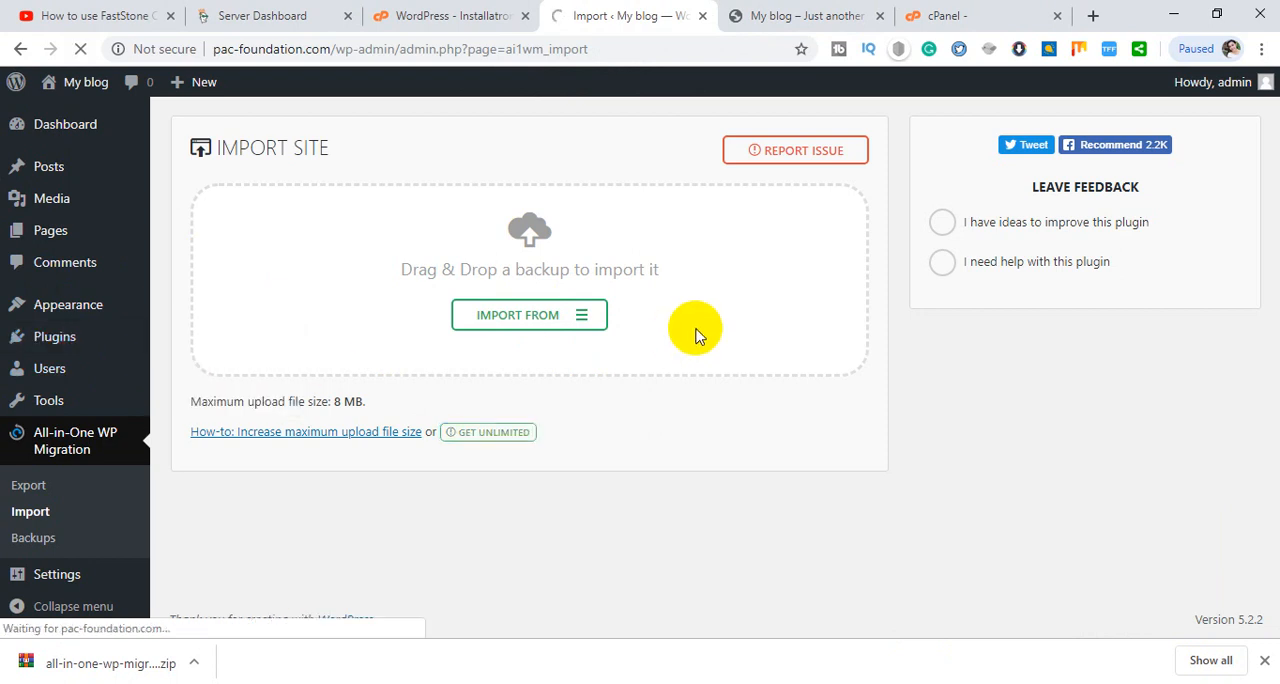
{"action": "left_click", "coordinate": [1266, 665]}
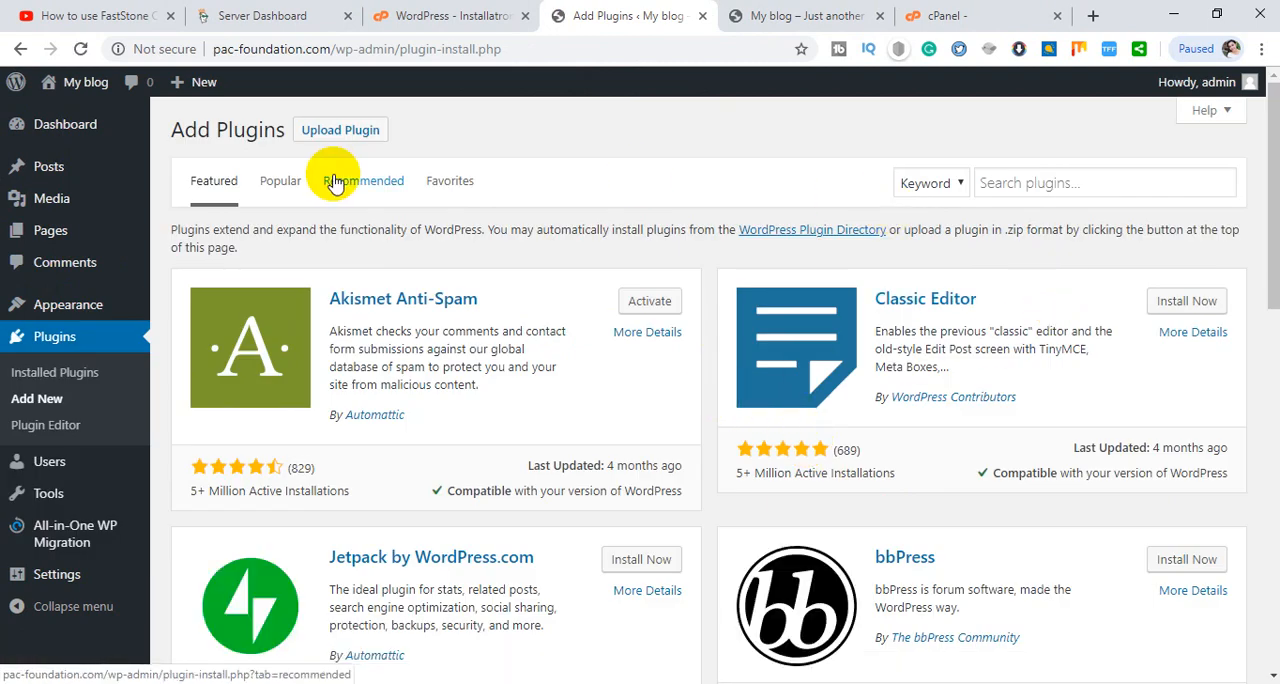
- Upload all-in-one-wp-migration-file-extension (3).zip from the desktop as a plugin, install it and activate it
{"action": "left_click", "coordinate": [340, 130]}
{"action": "left_click", "coordinate": [605, 300]}
{"action": "left_click", "coordinate": [775, 215]}
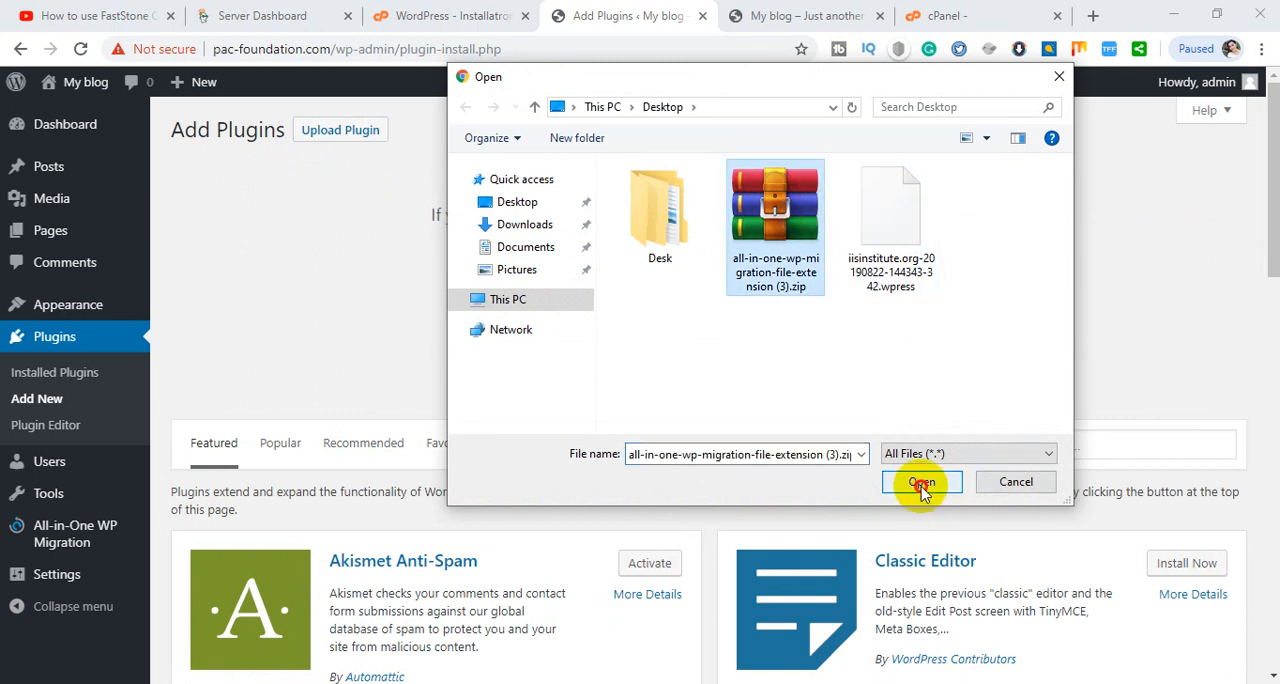
{"action": "left_click", "coordinate": [921, 483]}
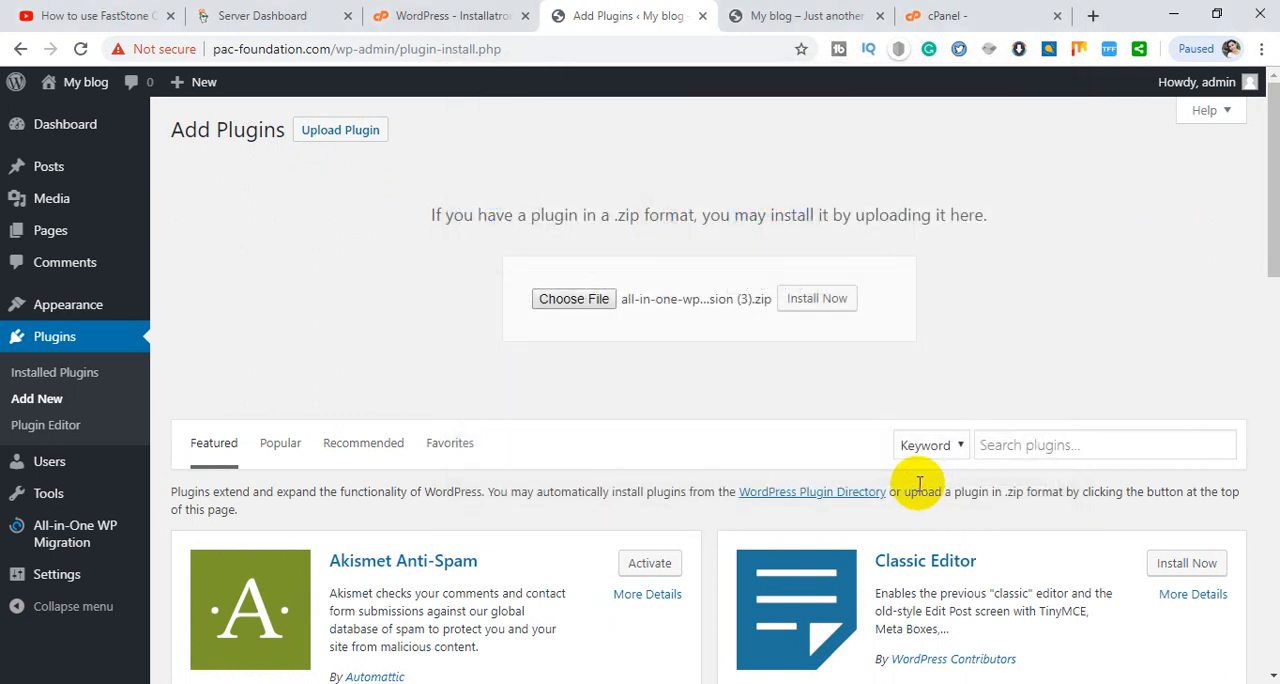
{"action": "left_click", "coordinate": [817, 305]}
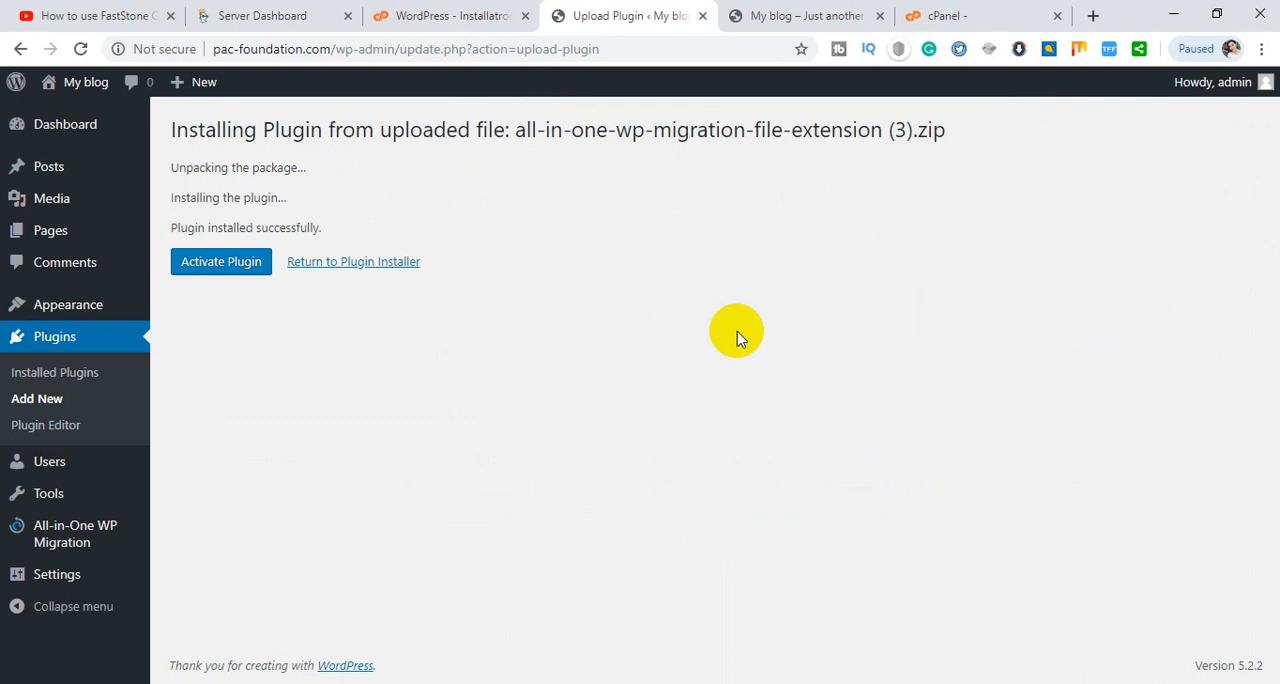
{"action": "left_click", "coordinate": [229, 270]}
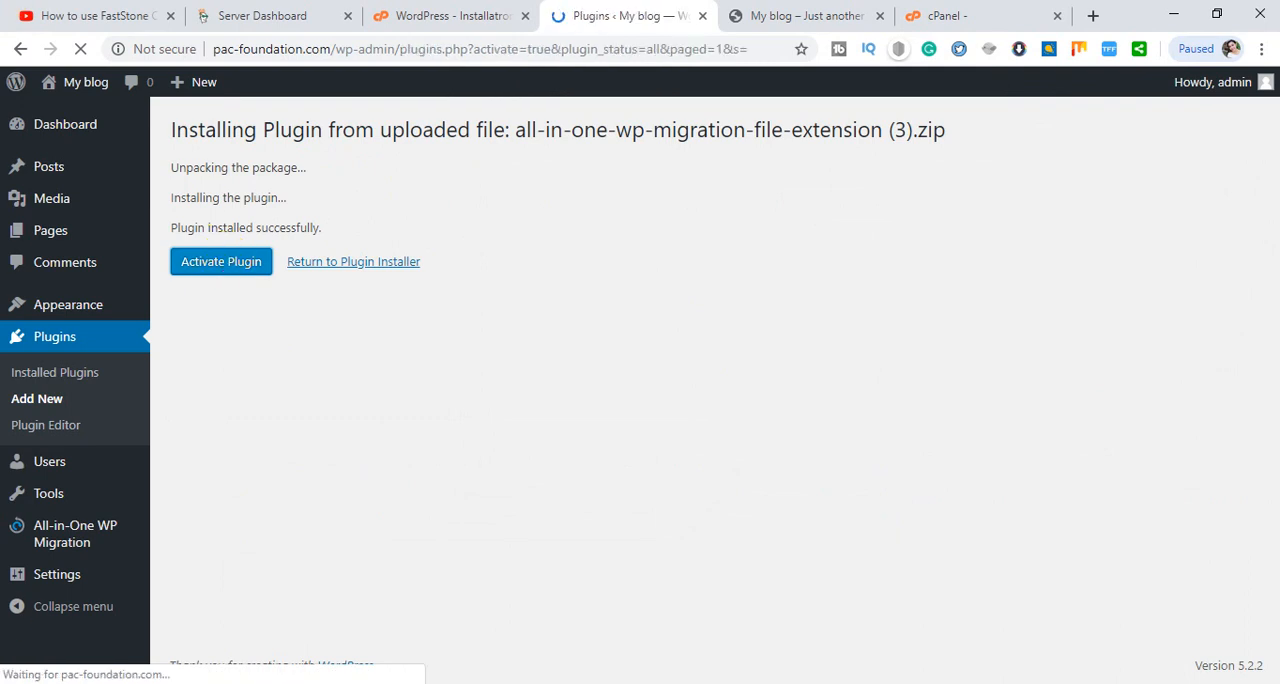
{"action": "scroll", "coordinate": [593, 345], "scroll_direction": "down", "scroll_amount": 3}
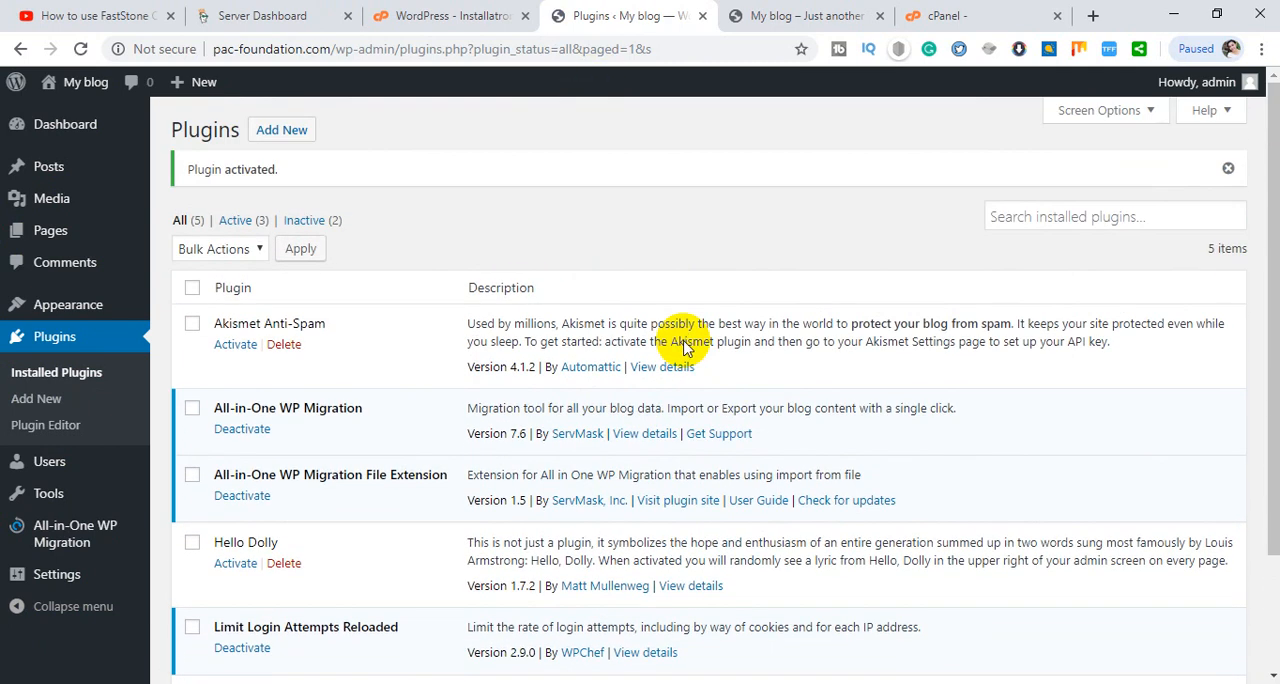
{"action": "left_click", "coordinate": [80, 540]}
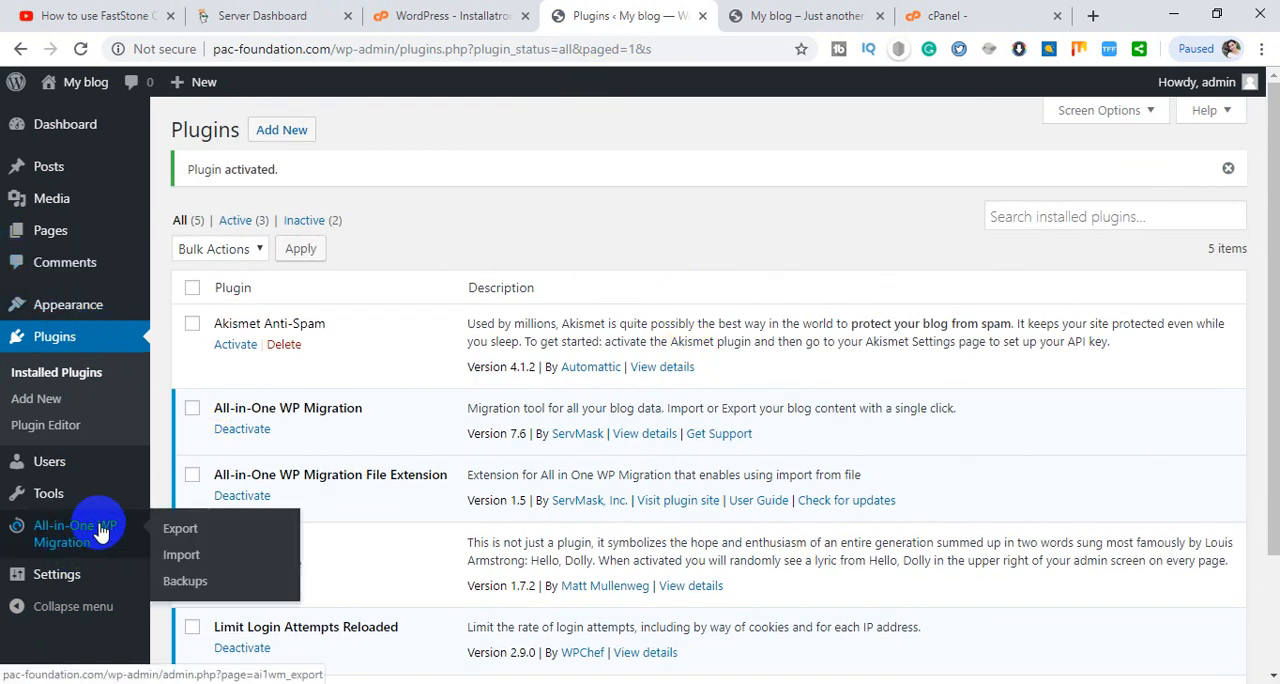
{"action": "left_click", "coordinate": [198, 563]}
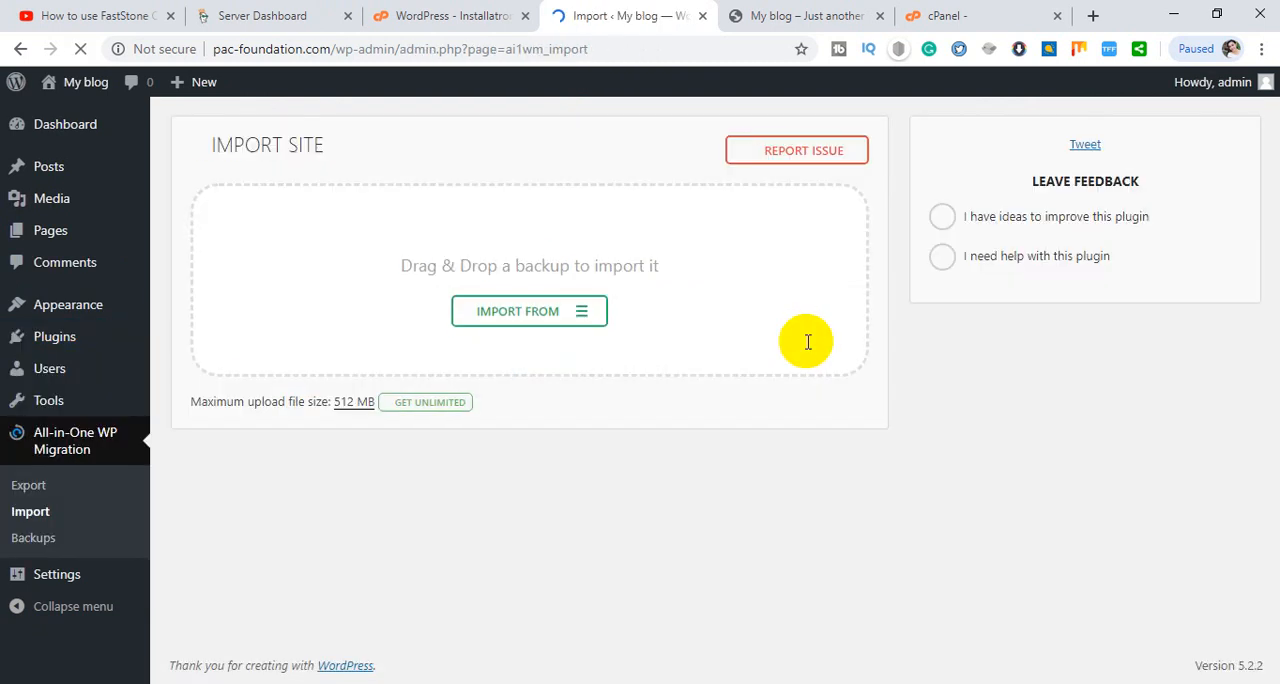
{"action": "left_click", "coordinate": [509, 318]}
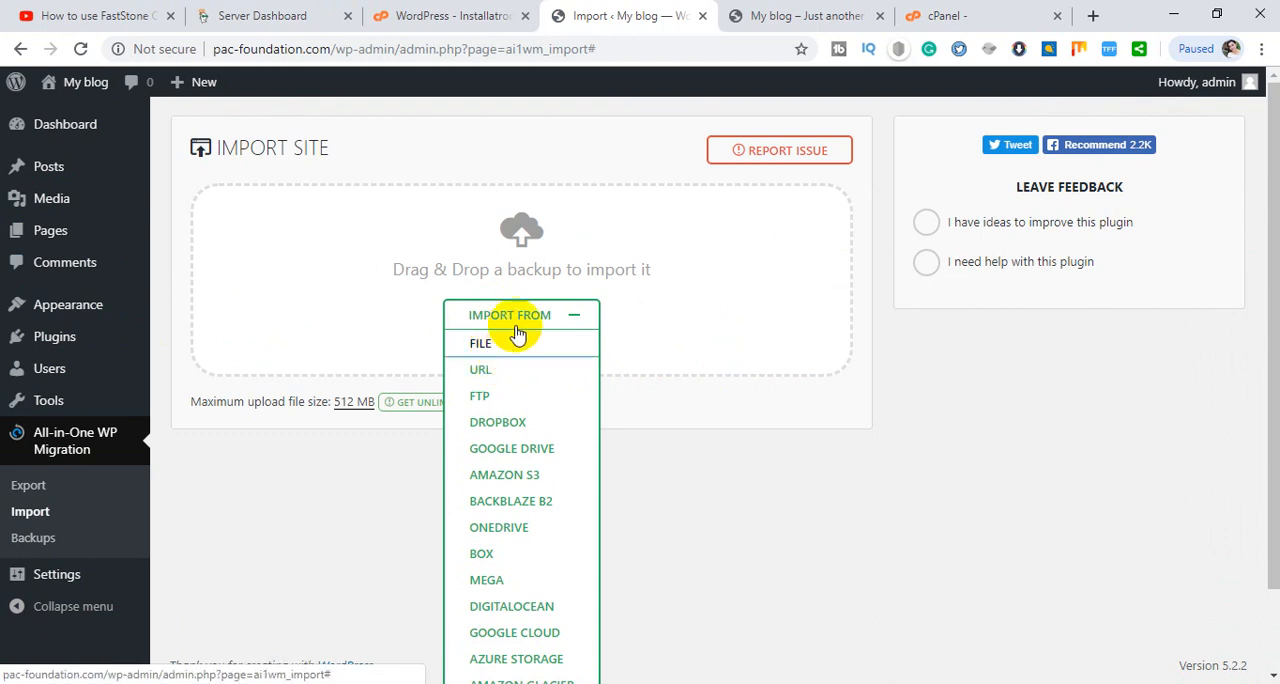
{"action": "left_click", "coordinate": [488, 354]}
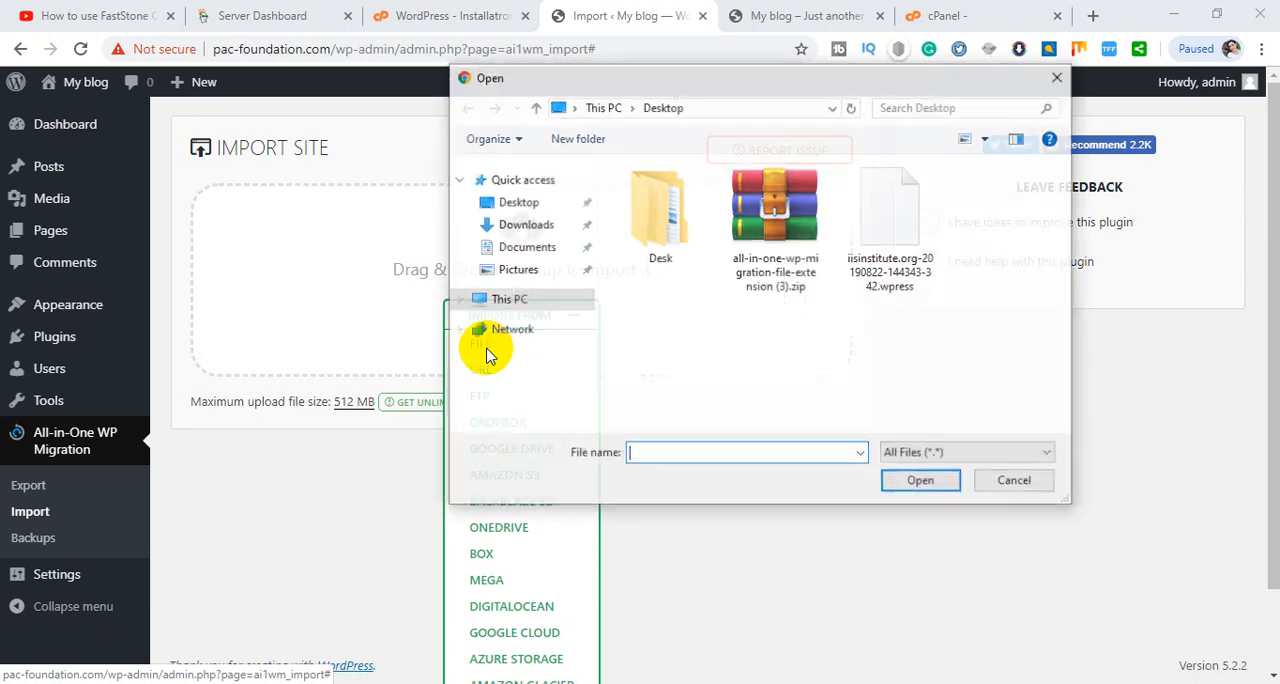
{"action": "left_click", "coordinate": [908, 250]}
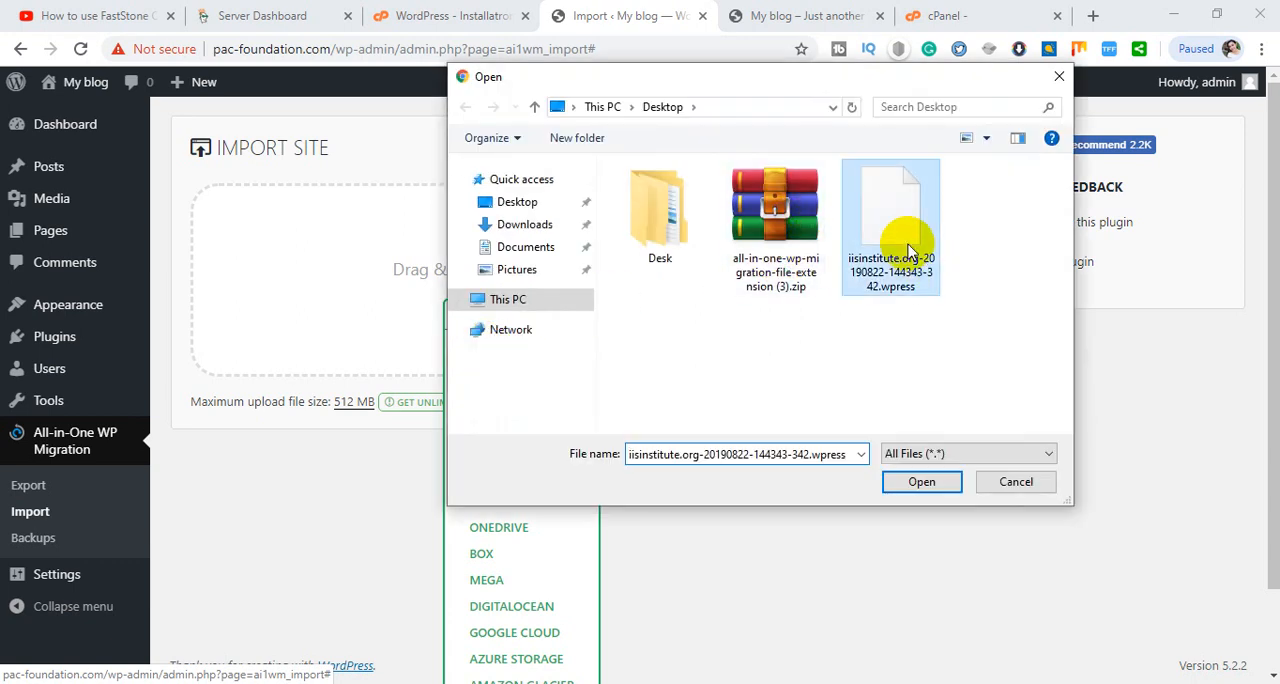
{"action": "left_click", "coordinate": [924, 483]}
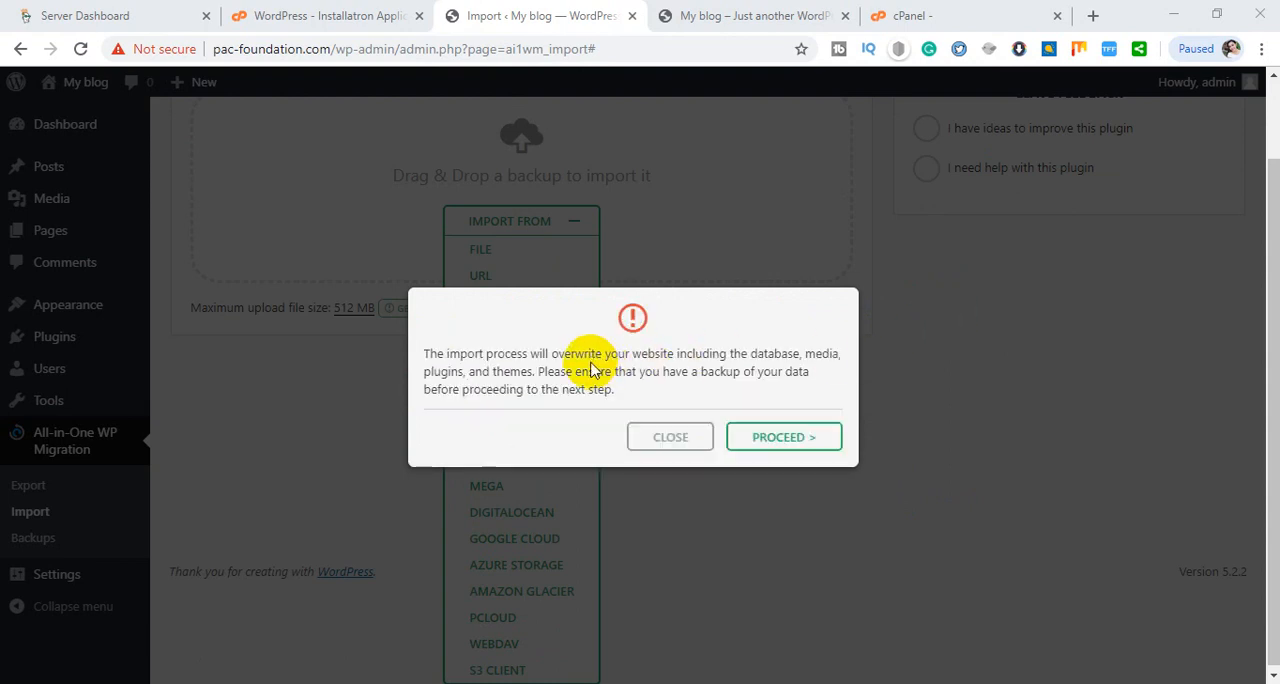
{"action": "left_click", "coordinate": [773, 440]}
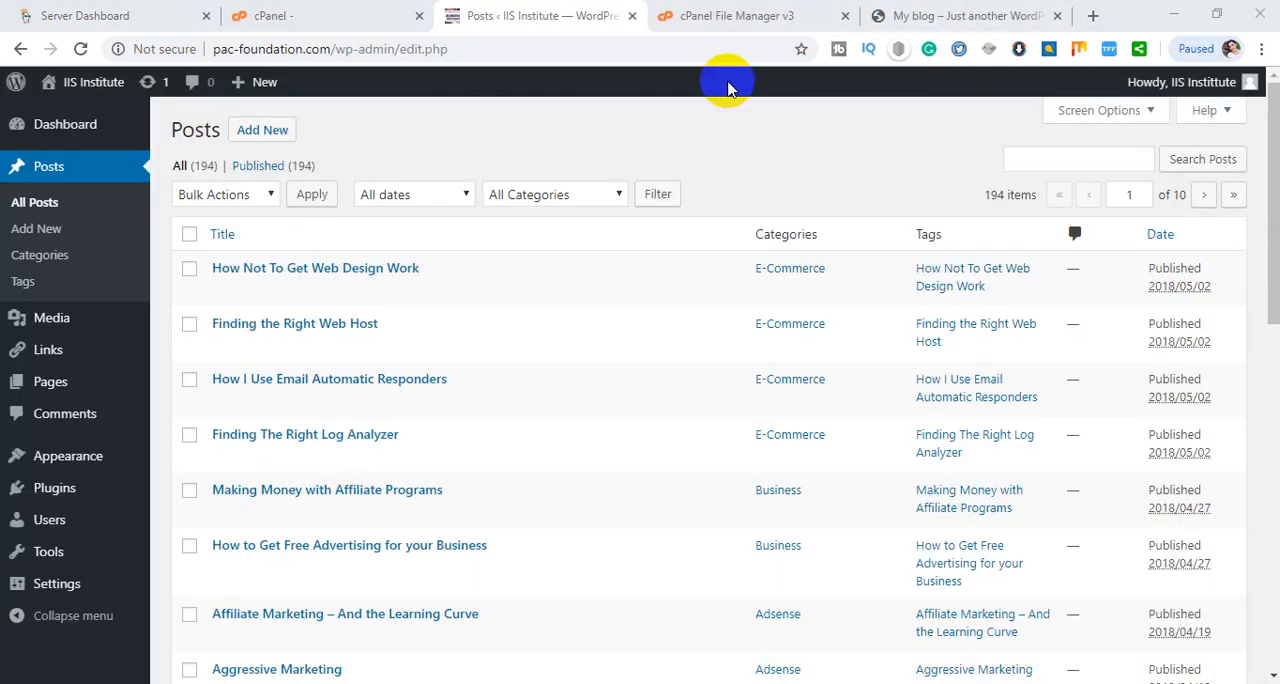
- Reload the pac-foundation.com front page and look through the migrated site's posts
{"action": "left_click", "coordinate": [937, 8]}
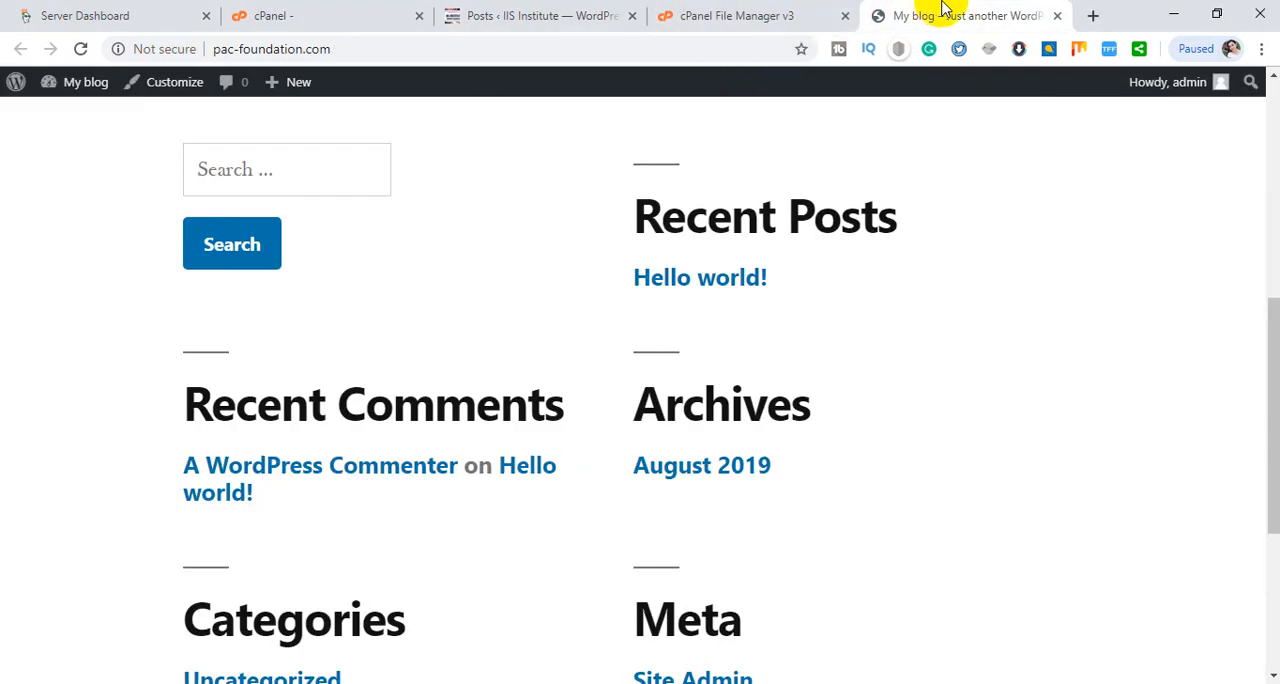
{"action": "left_click", "coordinate": [81, 49]}
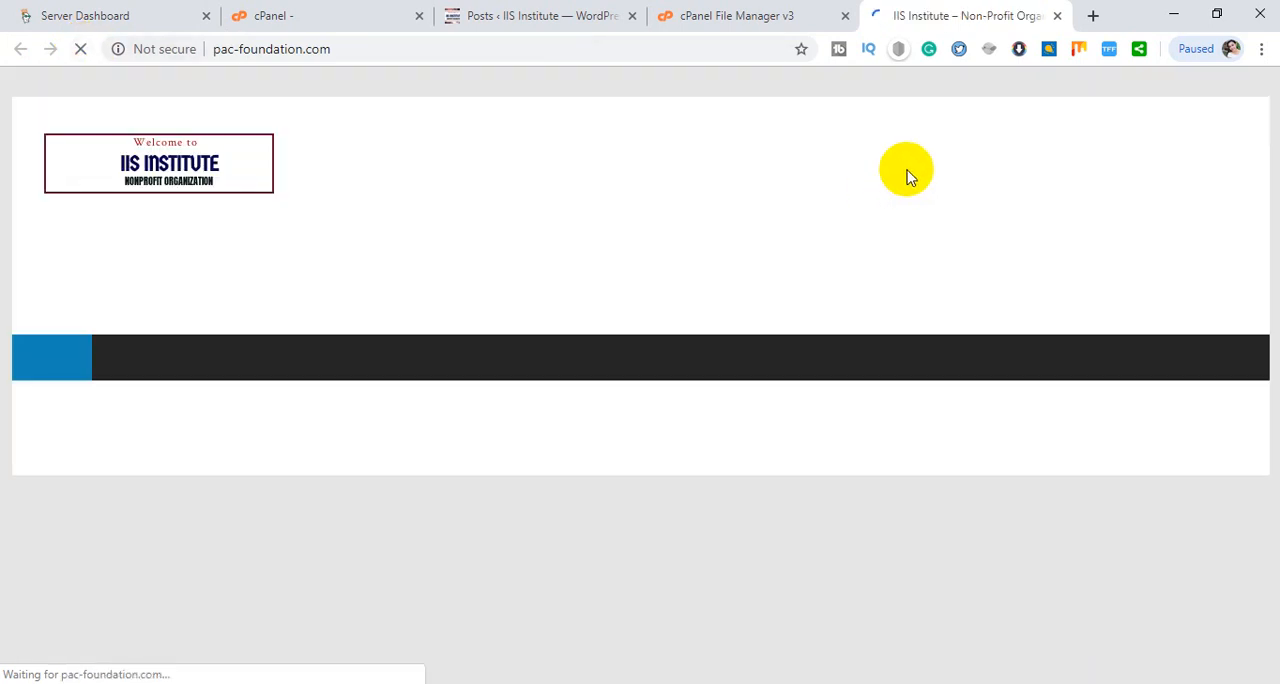
{"action": "scroll", "coordinate": [910, 178], "scroll_direction": "down", "scroll_amount": 10}
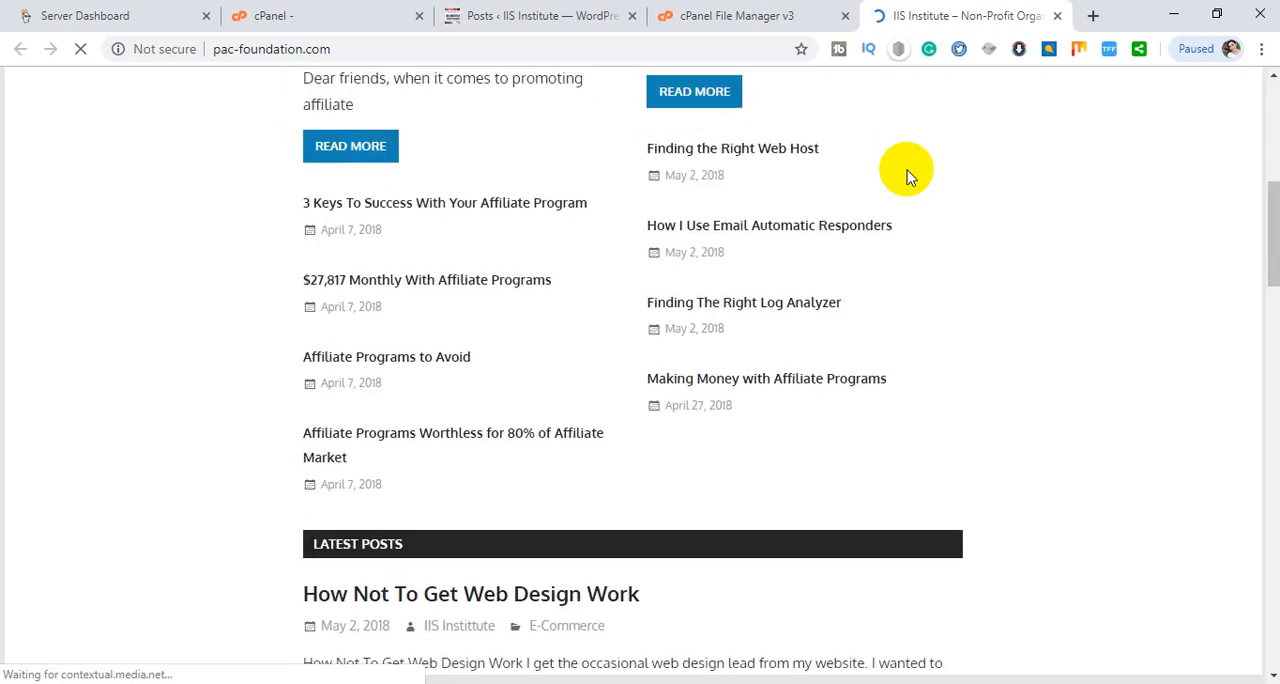
{"action": "scroll", "coordinate": [870, 215], "scroll_direction": "down", "scroll_amount": 5}
{"action": "scroll", "coordinate": [851, 171], "scroll_direction": "up", "scroll_amount": 7}
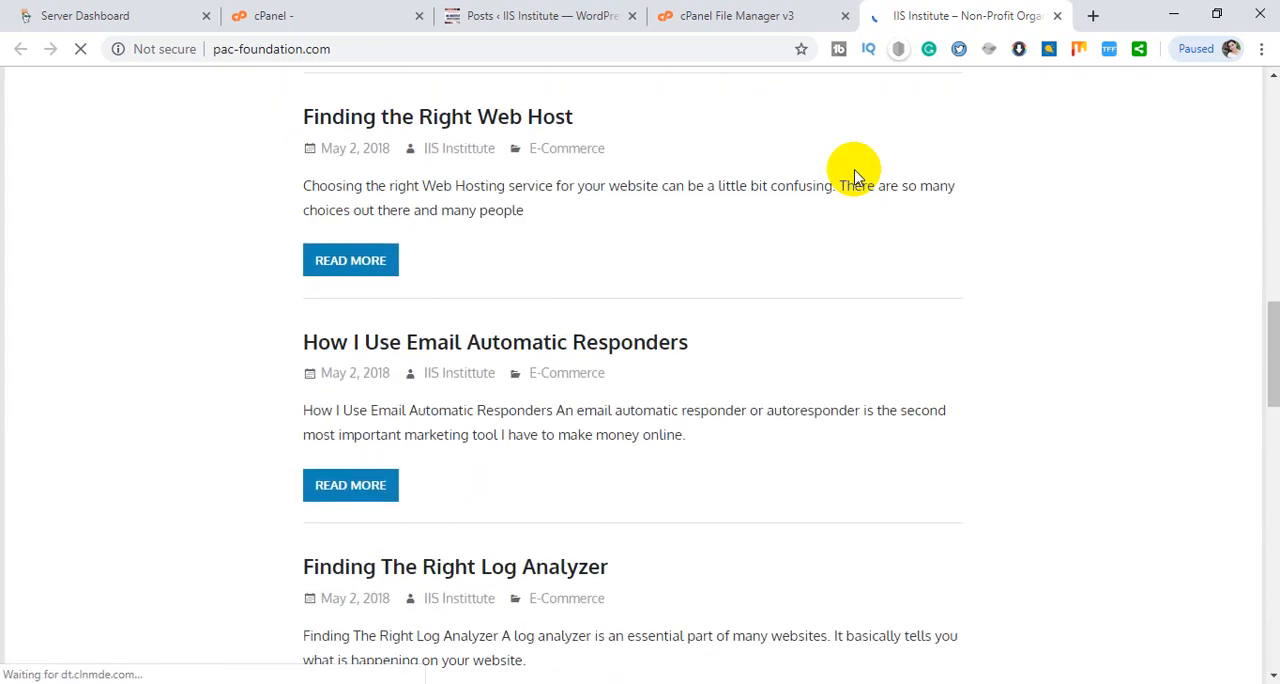
{"action": "left_click", "coordinate": [745, 8]}
{"action": "left_click", "coordinate": [891, 15]}
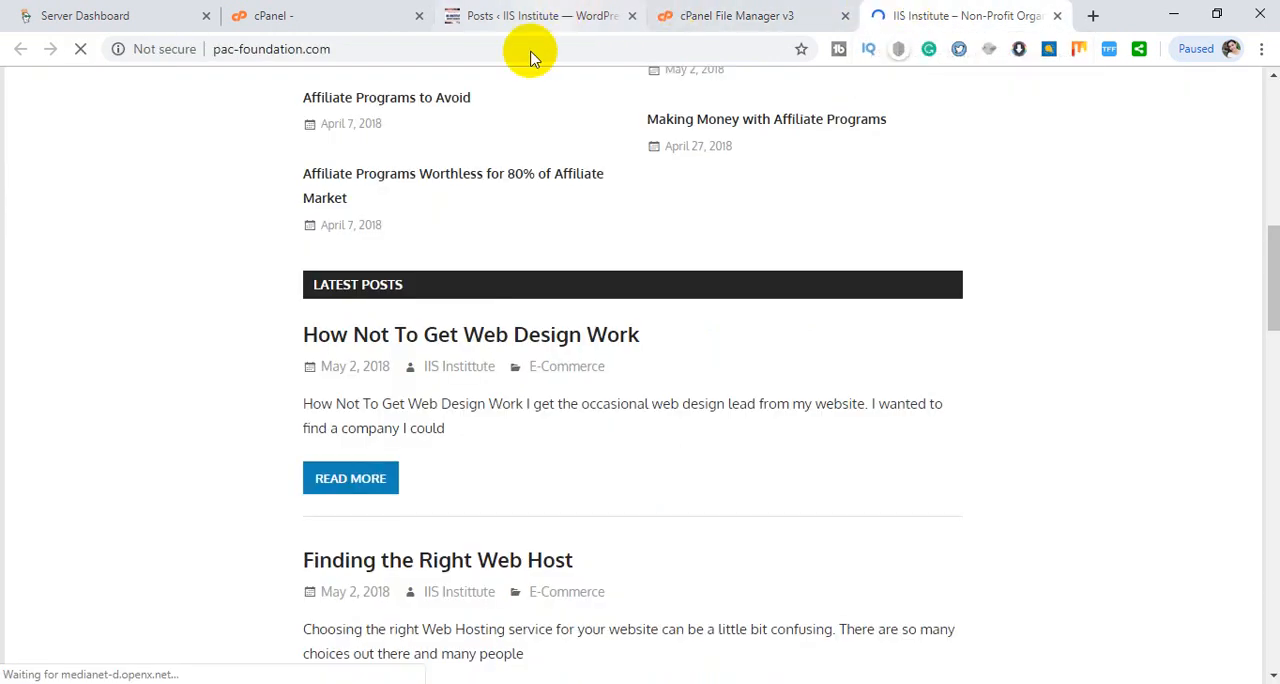
- Open the migrated site's Theme Editor in a new tab from the Posts admin page and switch to it
{"action": "left_click", "coordinate": [543, 8]}
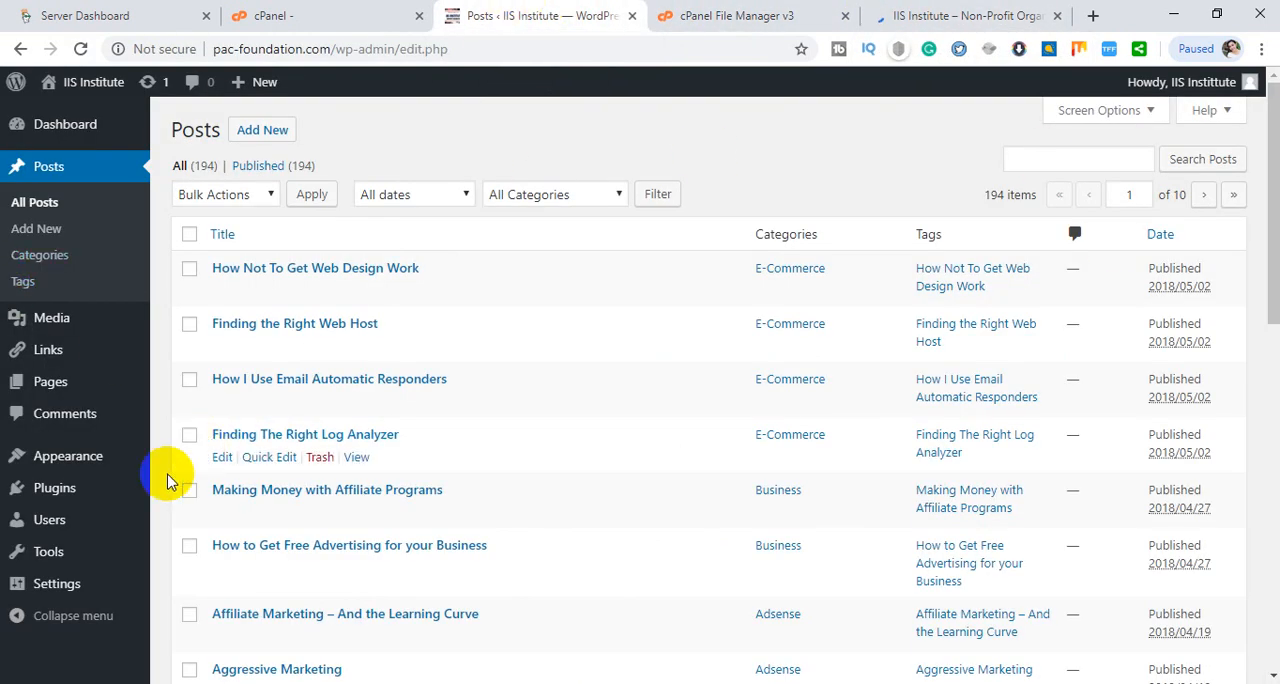
{"action": "left_click", "coordinate": [75, 424]}
{"action": "mouse_move", "coordinate": [78, 462]}
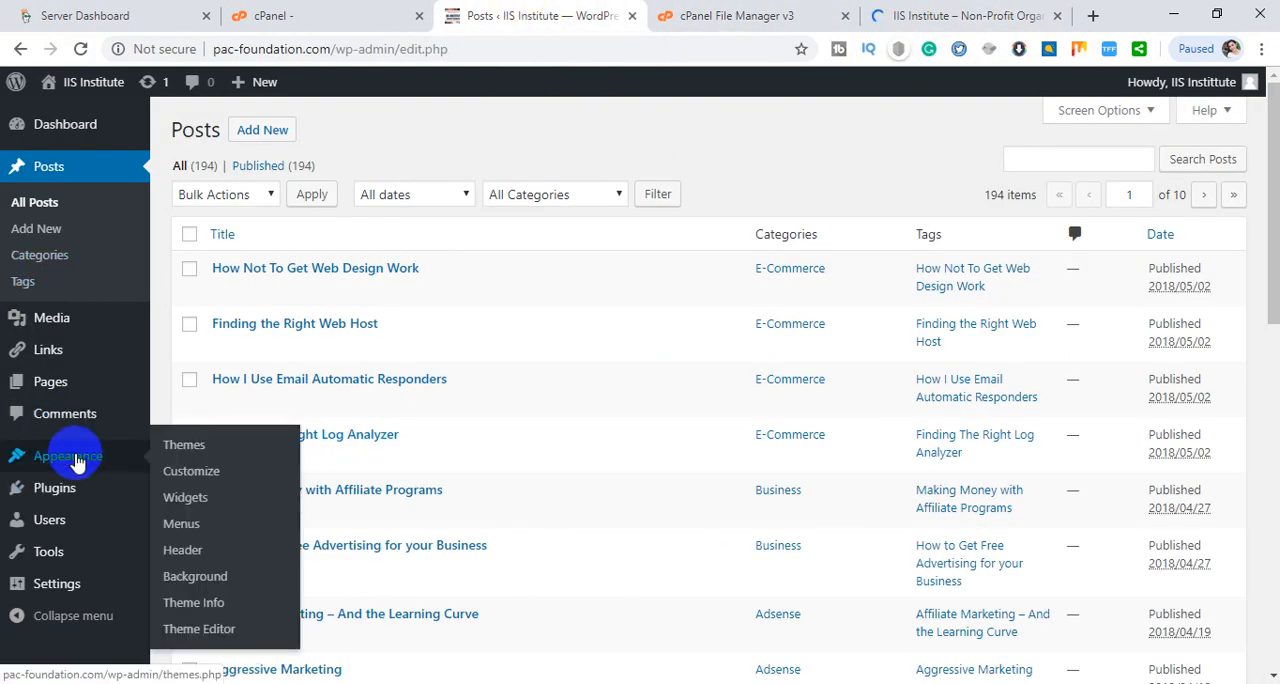
{"action": "right_click", "coordinate": [197, 630]}
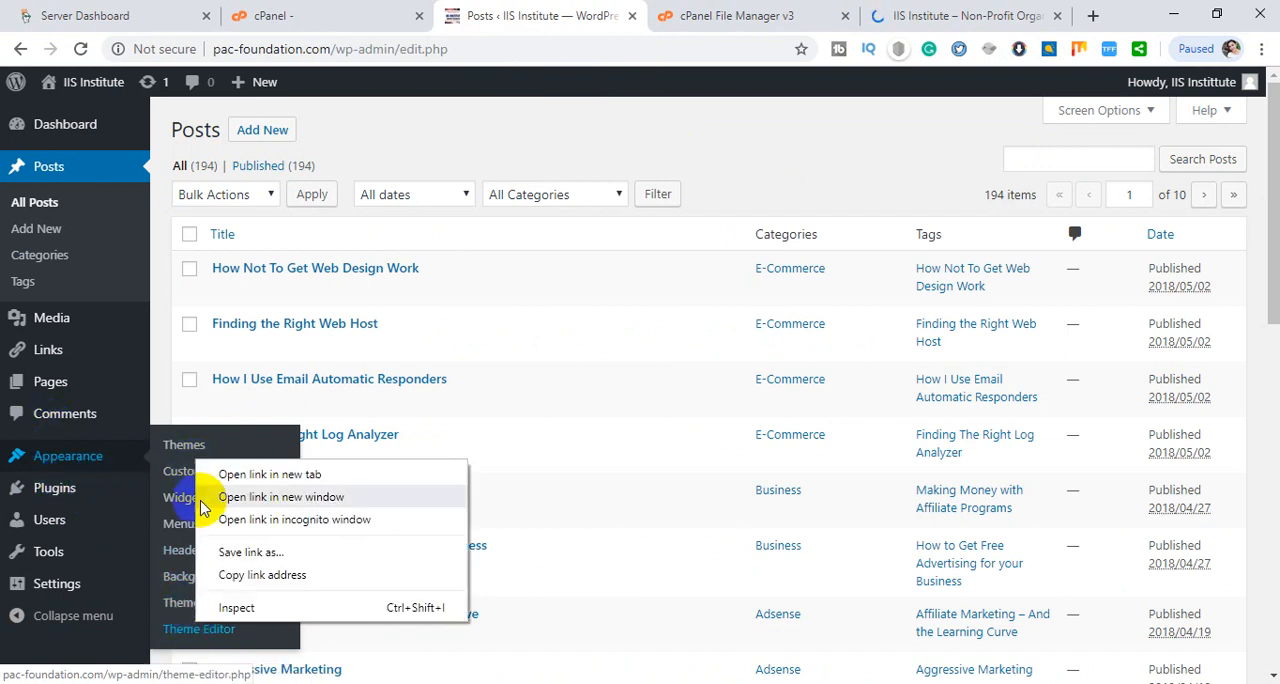
{"action": "left_click", "coordinate": [235, 476]}
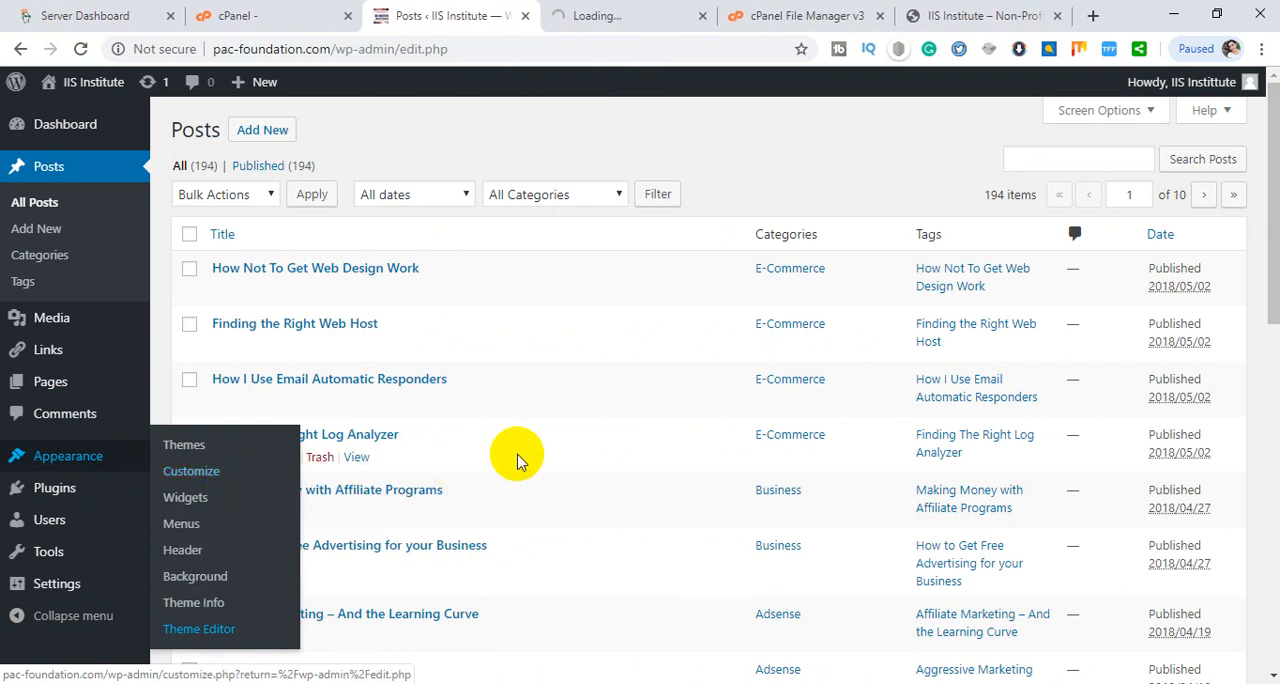
{"action": "left_click", "coordinate": [659, 10]}
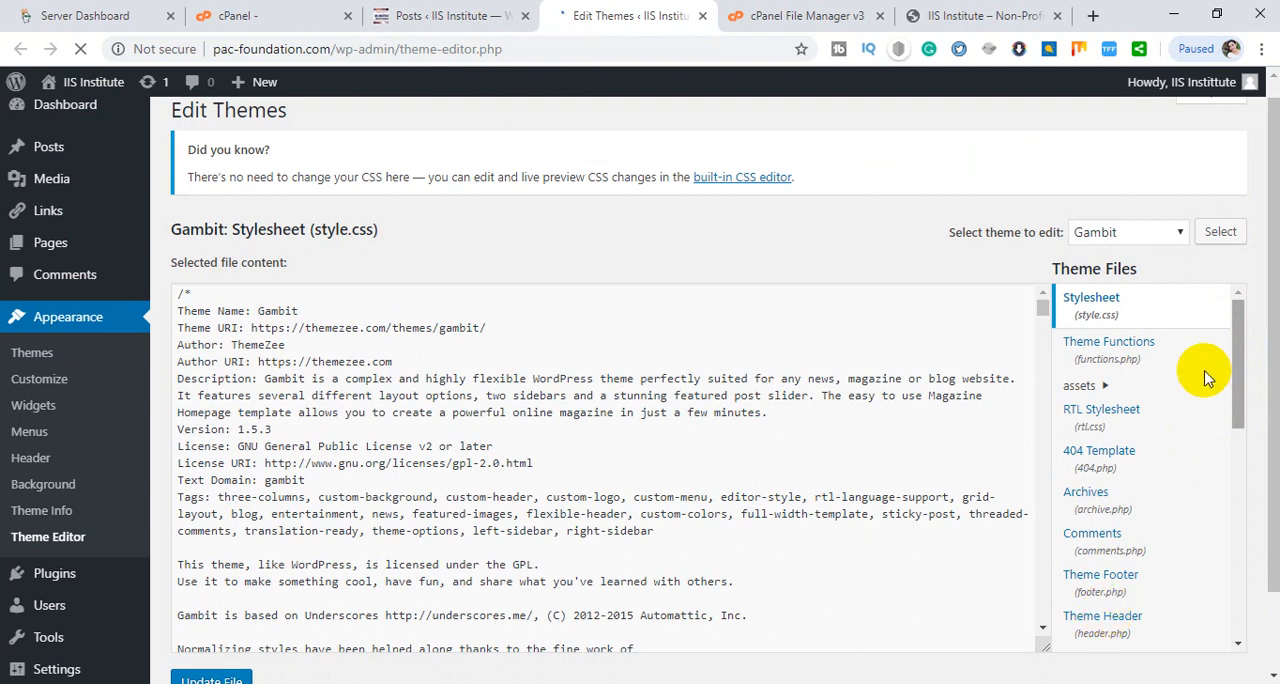
- Open the Gambit theme's Theme Header file (header.php) in the Theme Editor
{"action": "scroll", "coordinate": [1235, 385], "scroll_direction": "down", "scroll_amount": 7}
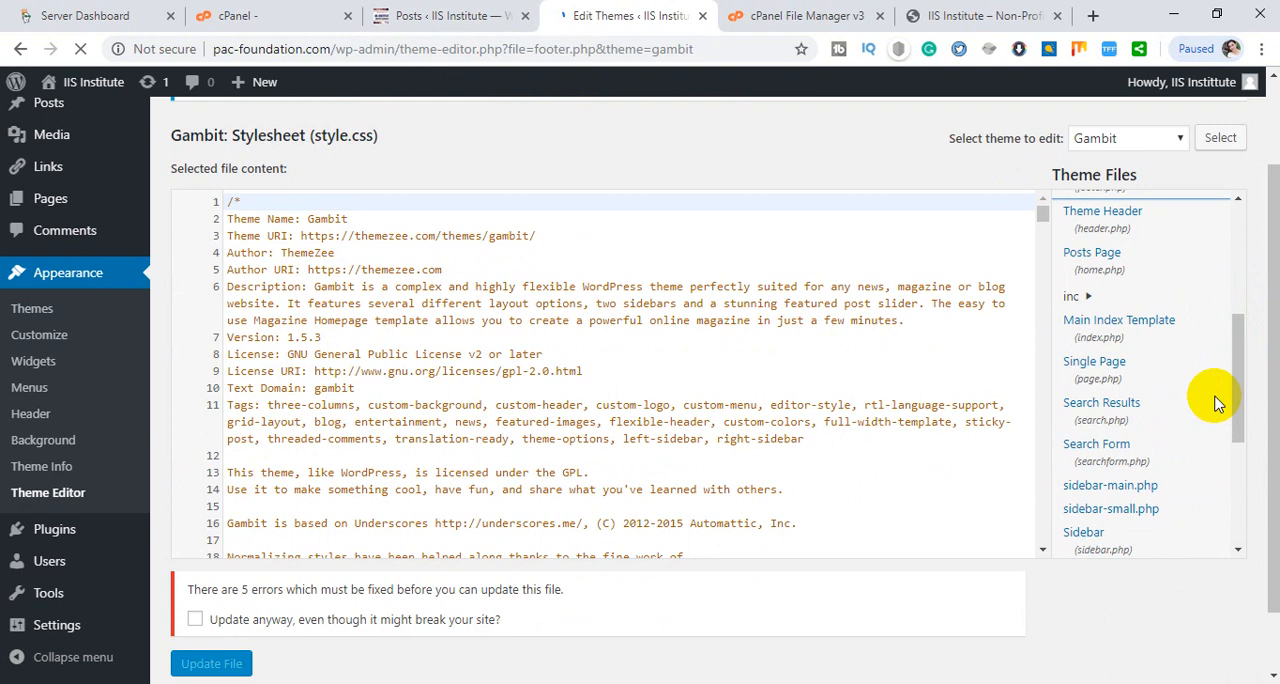
{"action": "scroll", "coordinate": [1217, 404], "scroll_direction": "down", "scroll_amount": 1}
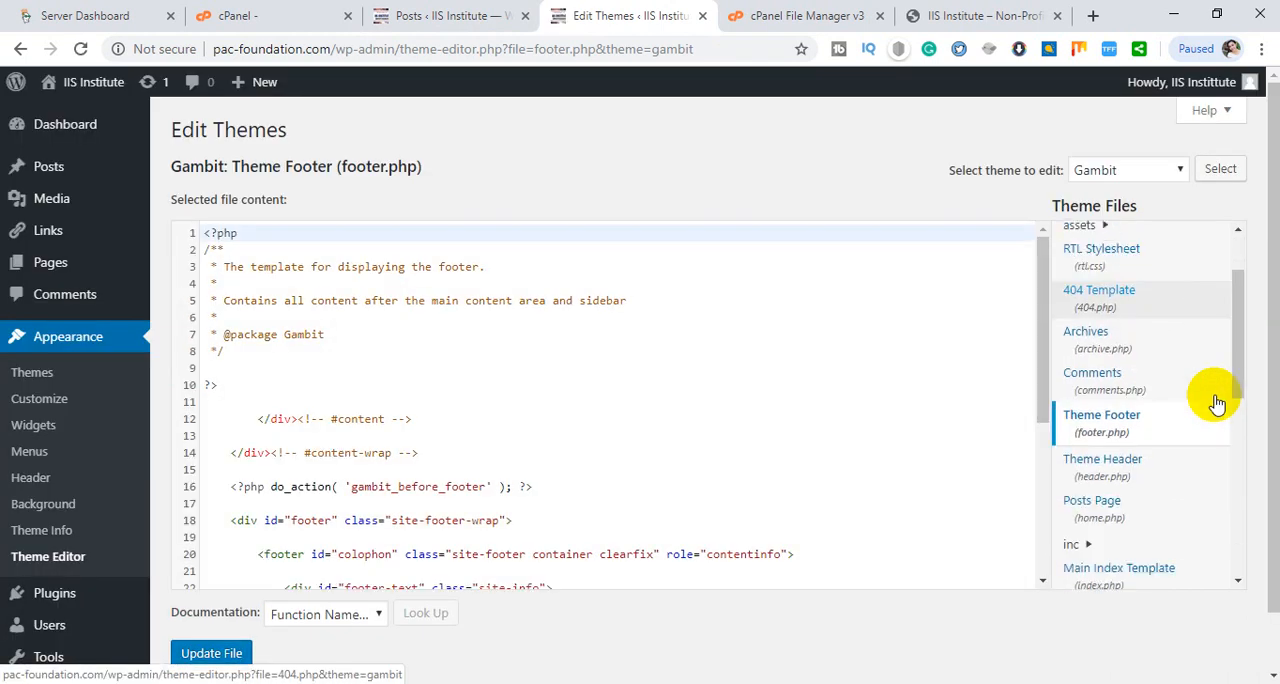
{"action": "left_click", "coordinate": [1104, 464]}
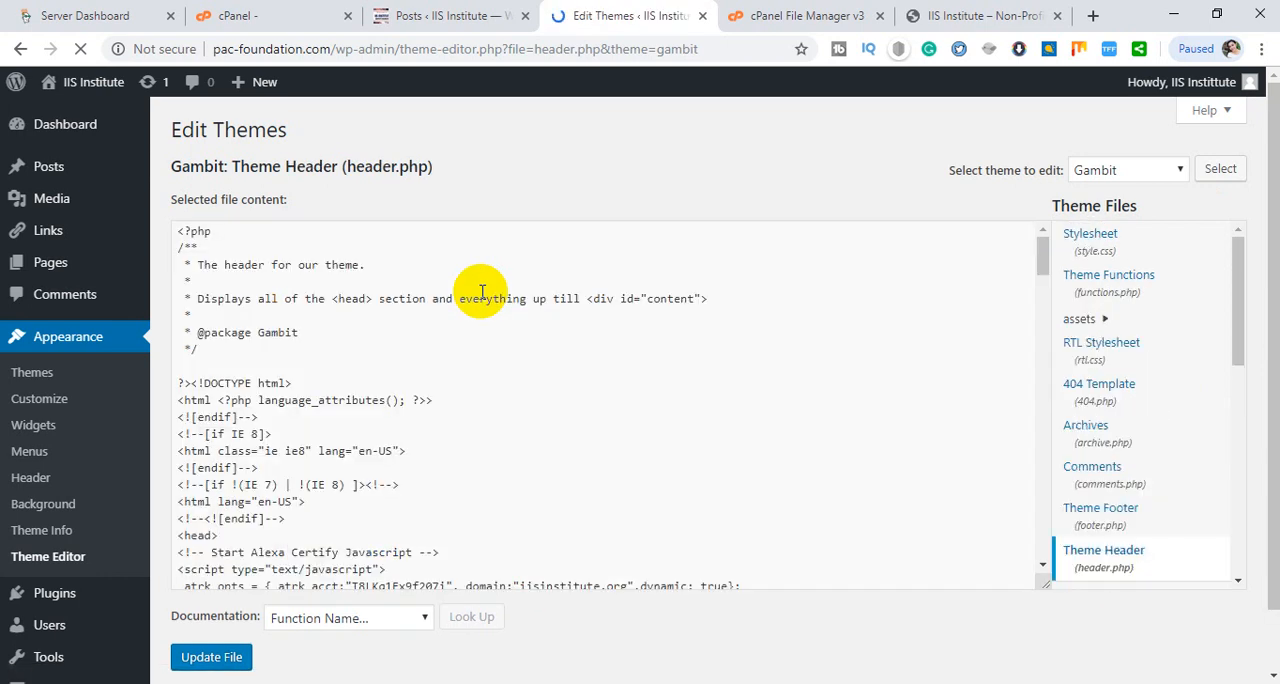
- Examine header.php for the Alexa script, the meta description and keywords, the AdSense code and the site verification tags
{"action": "scroll", "coordinate": [487, 298], "scroll_direction": "down", "scroll_amount": 5}
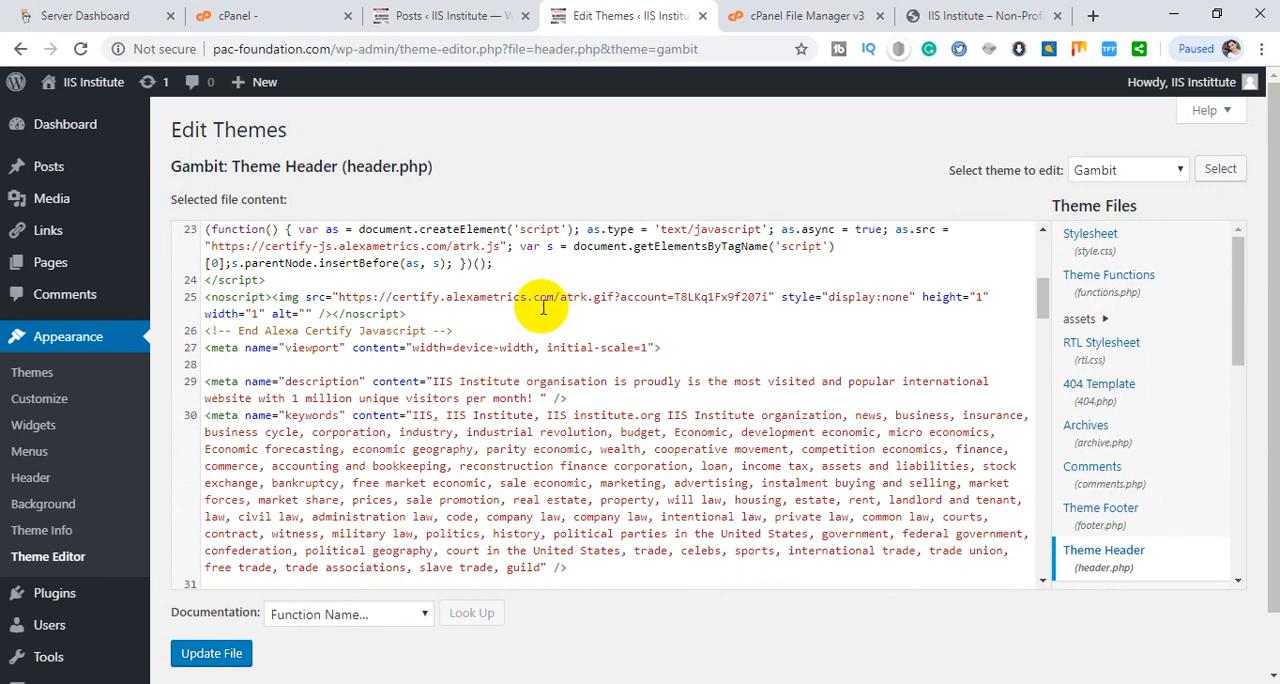
{"action": "scroll", "coordinate": [368, 300], "scroll_direction": "down", "scroll_amount": 2}
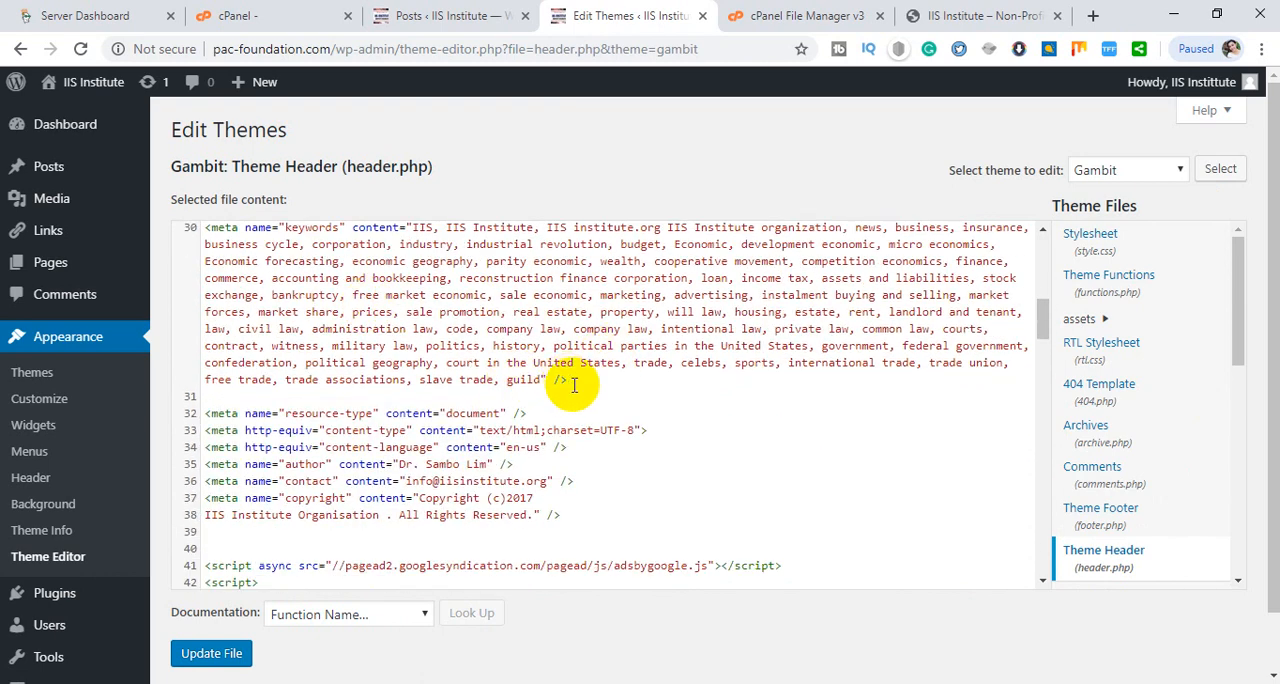
{"action": "scroll", "coordinate": [574, 386], "scroll_direction": "down", "scroll_amount": 2}
{"action": "scroll", "coordinate": [574, 400], "scroll_direction": "up", "scroll_amount": 1}
{"action": "left_click_drag", "start_coordinate": [574, 413], "coordinate": [510, 563]}
{"action": "left_click", "coordinate": [207, 363]}
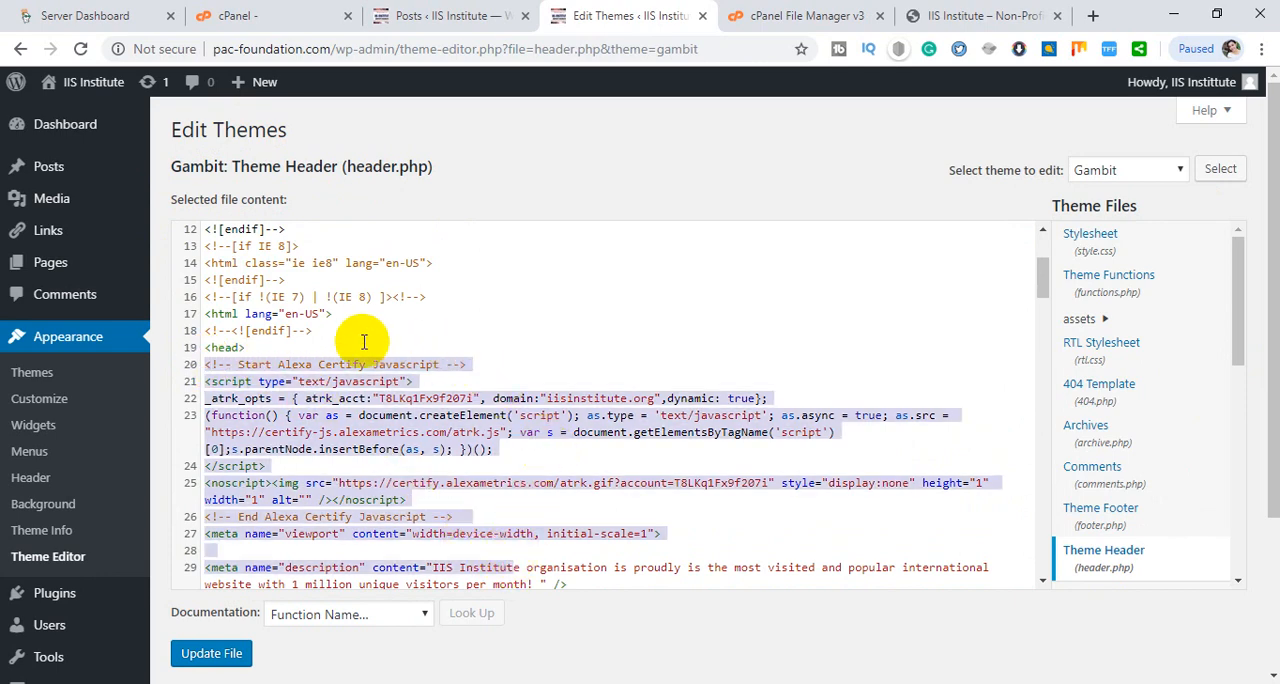
{"action": "scroll", "coordinate": [466, 315], "scroll_direction": "down", "scroll_amount": 3}
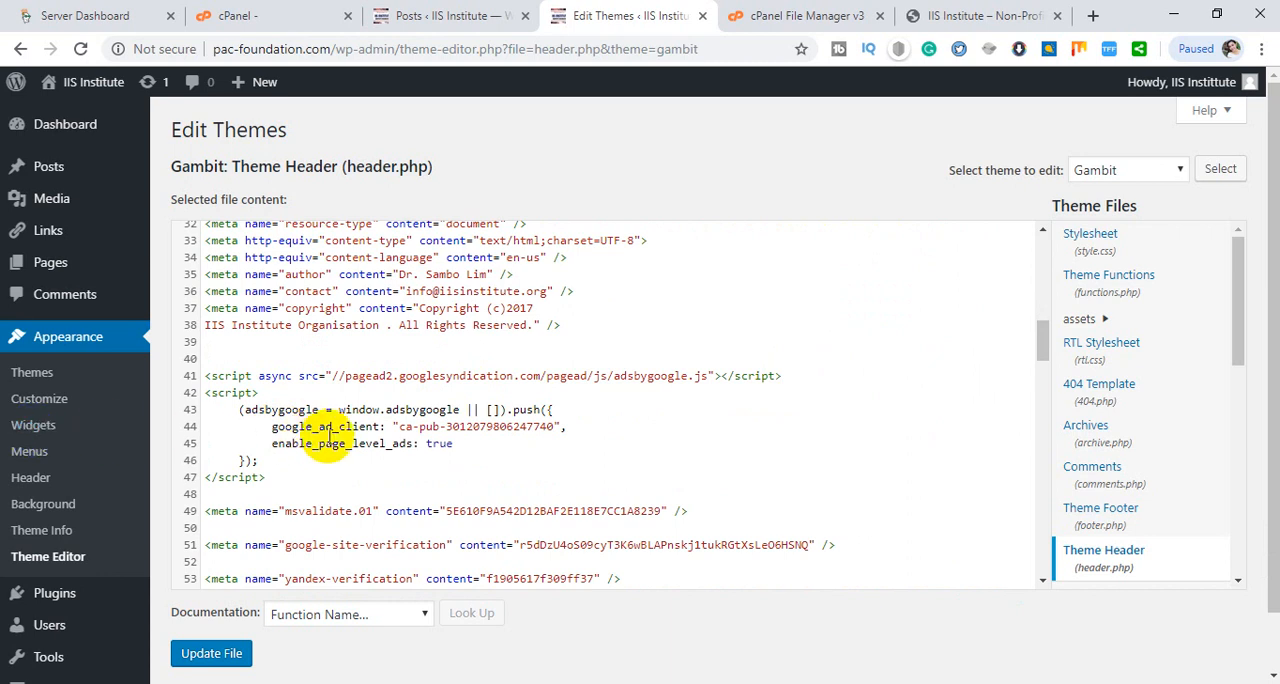
{"action": "scroll", "coordinate": [50, 520], "scroll_direction": "down", "scroll_amount": 1}
- Re-save the Permalink Settings with the custom structure /%category%/%postname%/
{"action": "mouse_move", "coordinate": [57, 531]}
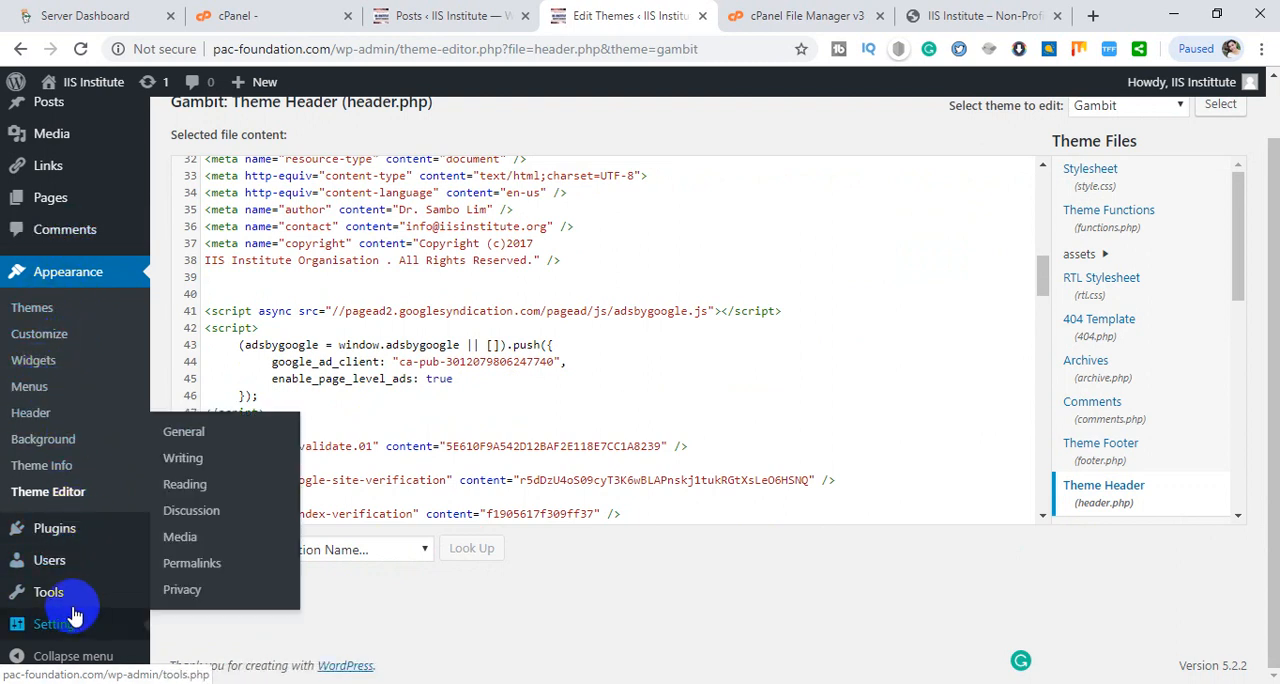
{"action": "mouse_move", "coordinate": [70, 620]}
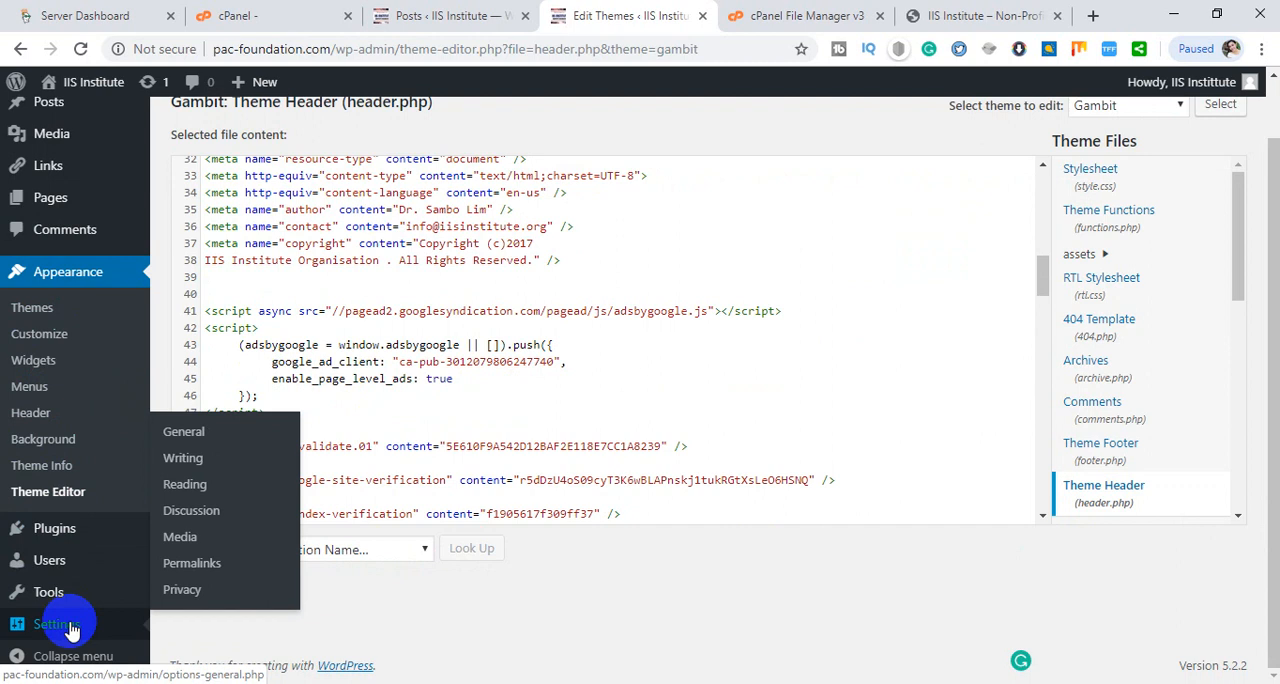
{"action": "left_click", "coordinate": [208, 566]}
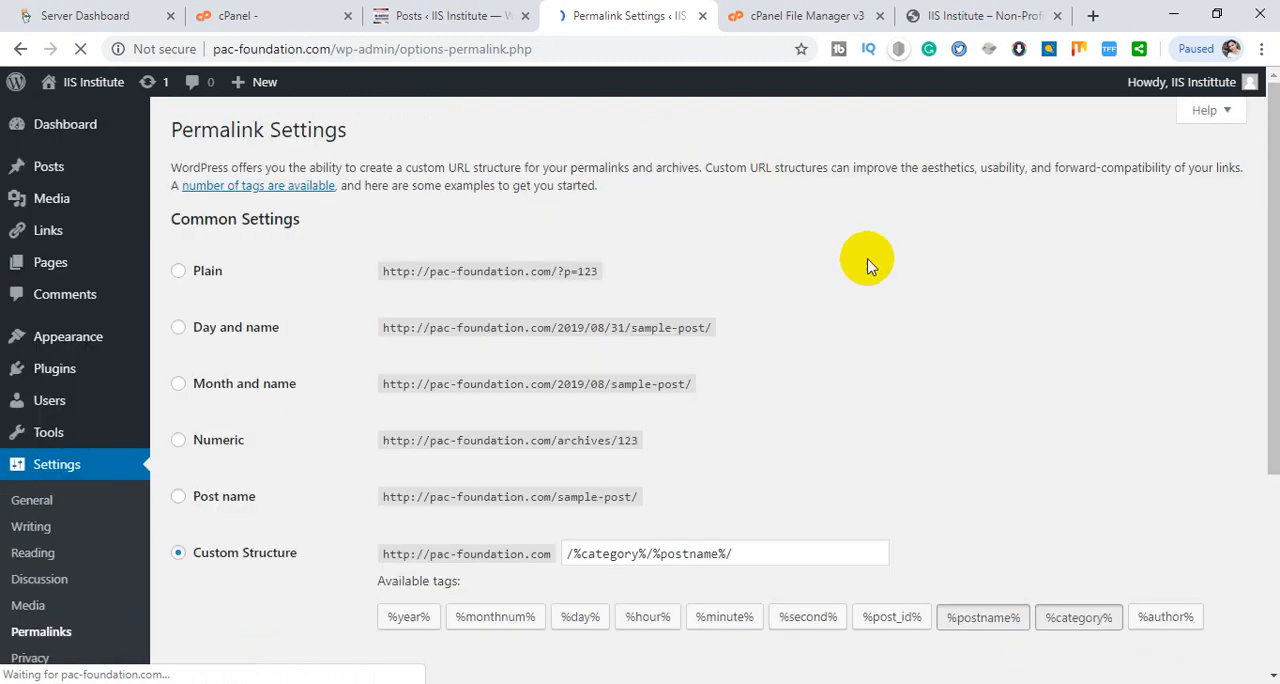
{"action": "scroll", "coordinate": [857, 306], "scroll_direction": "down", "scroll_amount": 3}
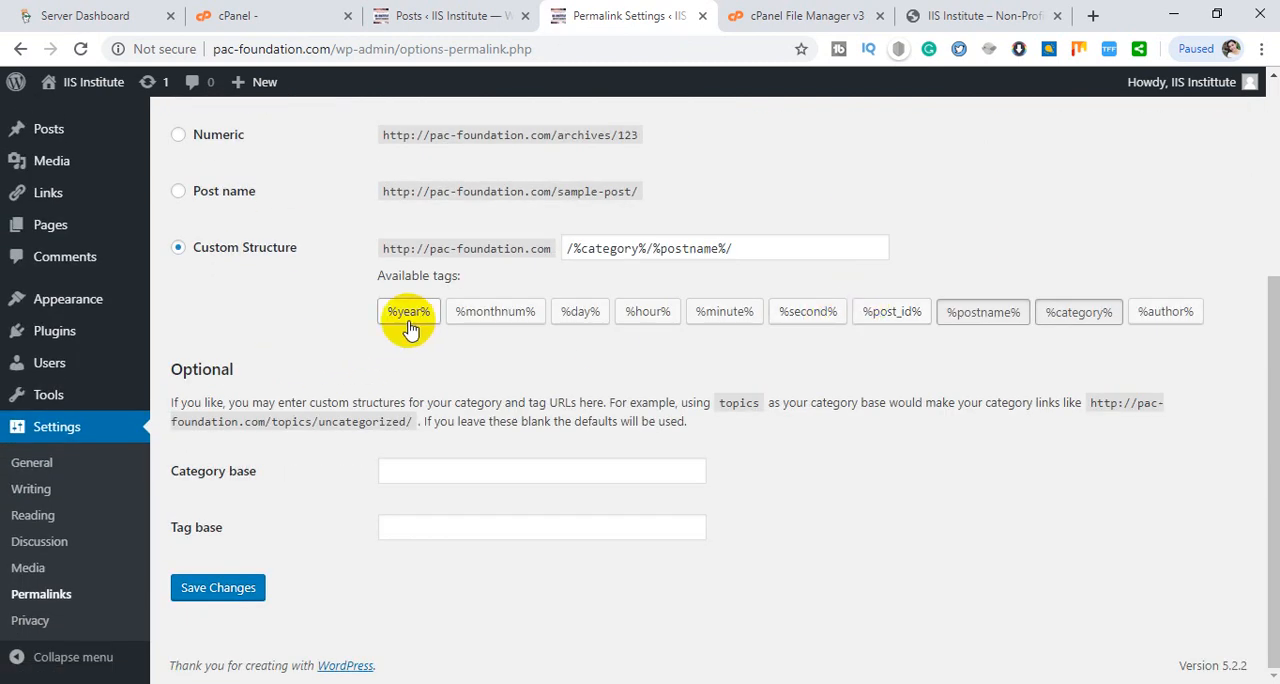
{"action": "left_click", "coordinate": [217, 587]}
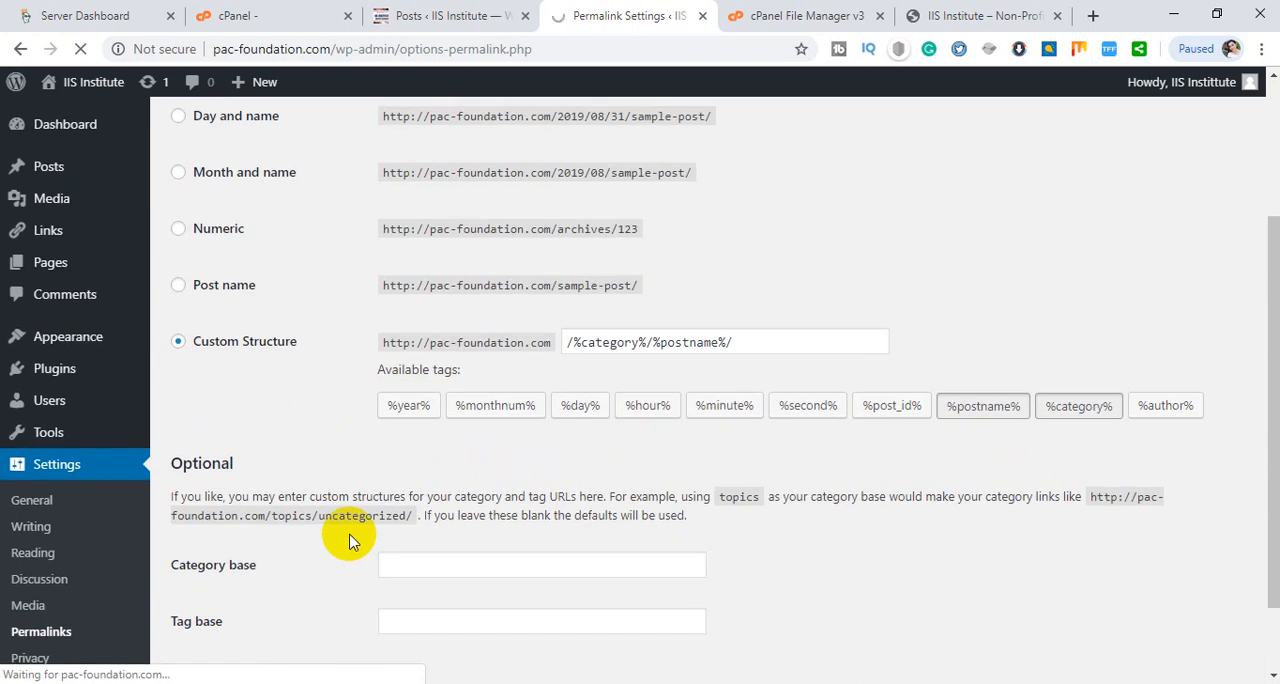
{"action": "left_click", "coordinate": [925, 15]}
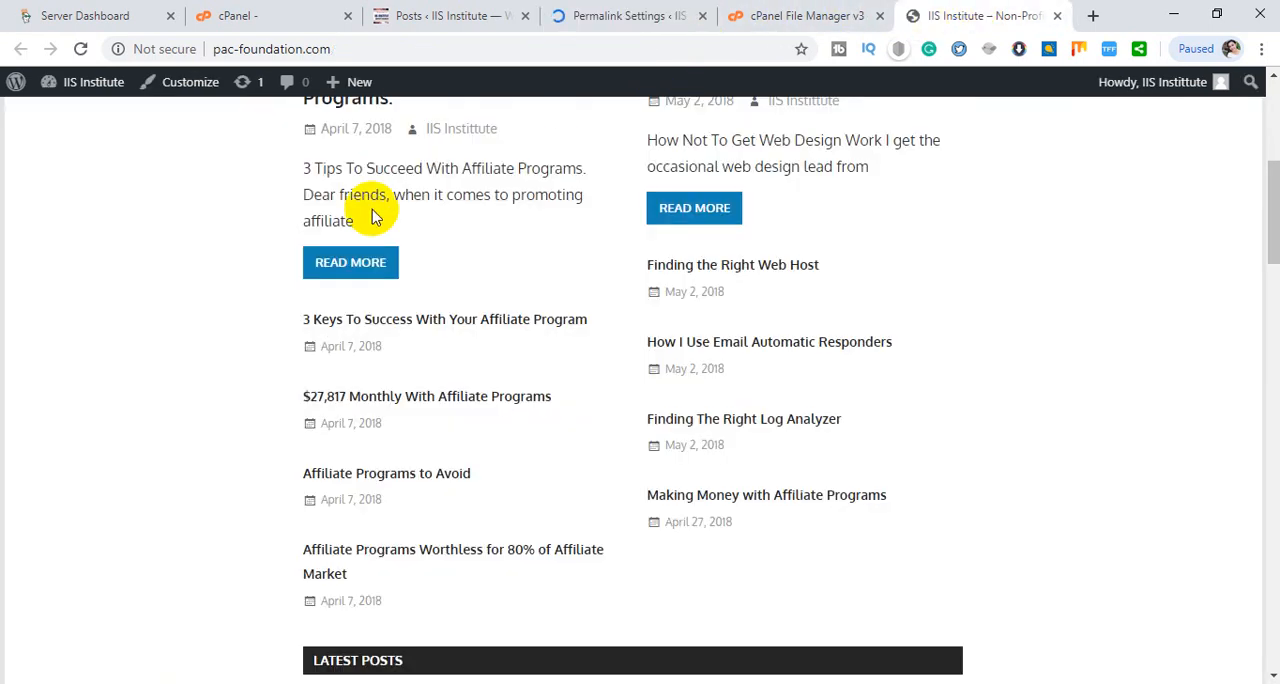
{"action": "left_click", "coordinate": [822, 16]}
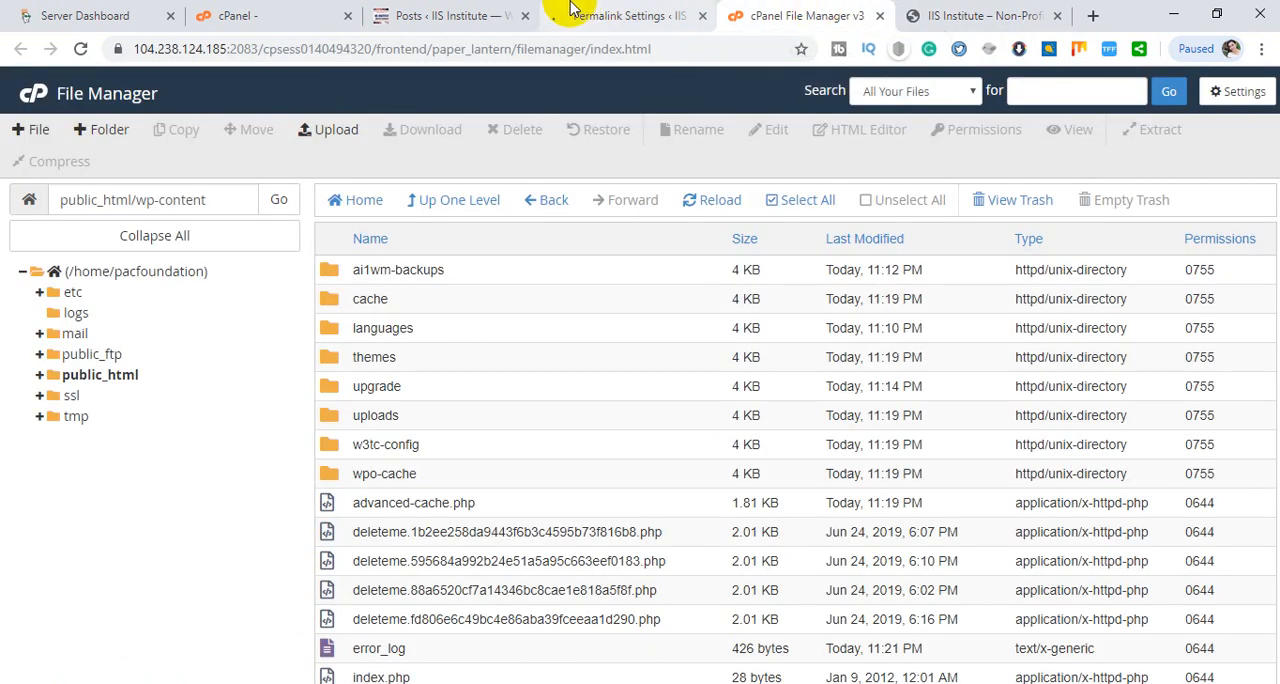
{"action": "left_click", "coordinate": [570, 10]}
- Open the Customizer for the active theme and go to its Site Identity settings
{"action": "mouse_move", "coordinate": [91, 250]}
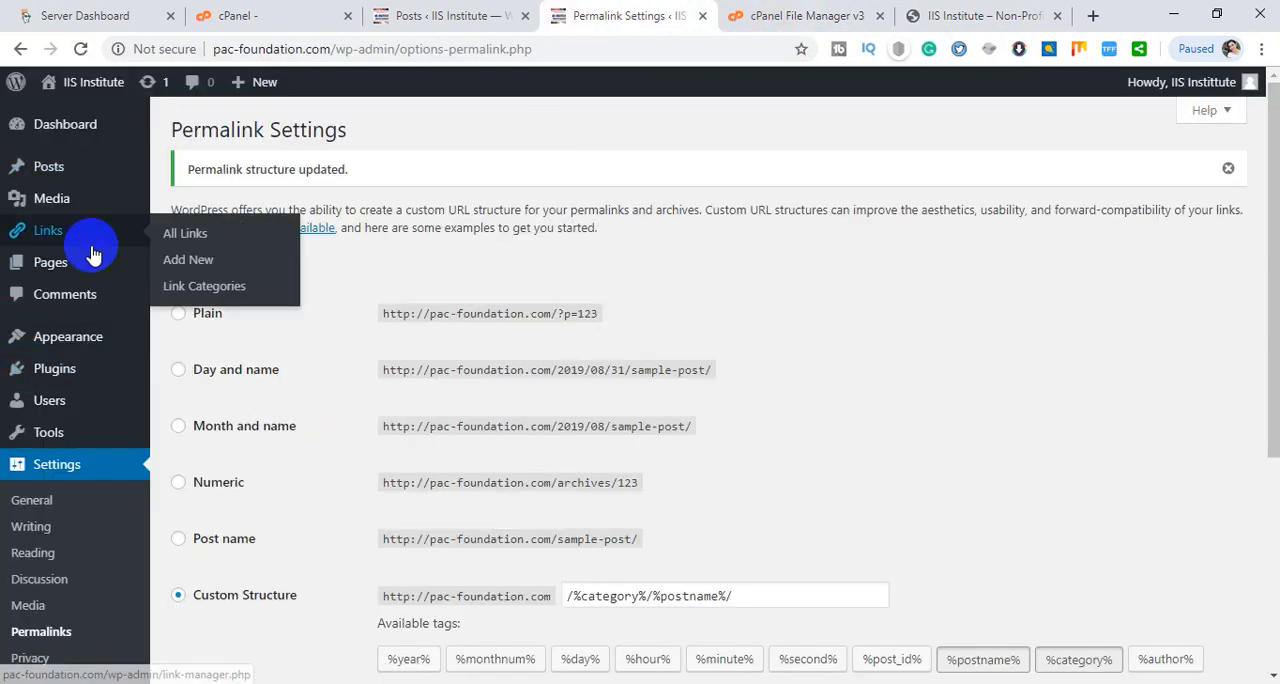
{"action": "mouse_move", "coordinate": [97, 340]}
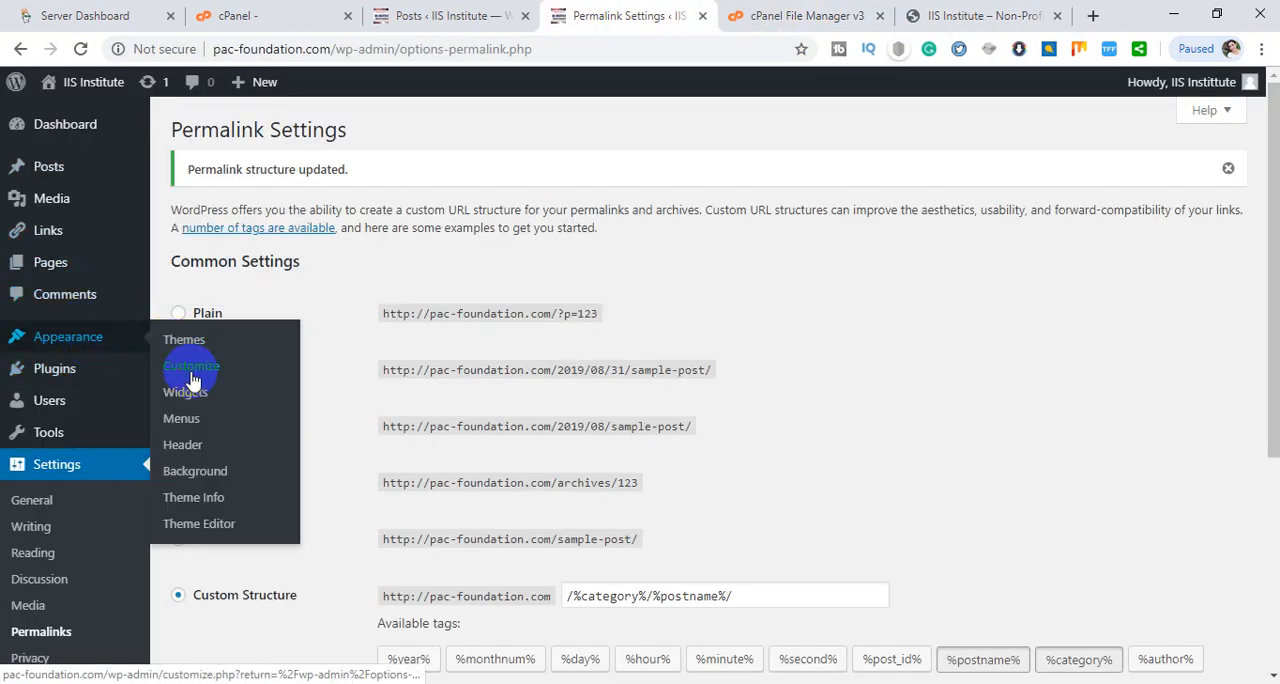
{"action": "left_click", "coordinate": [191, 380]}
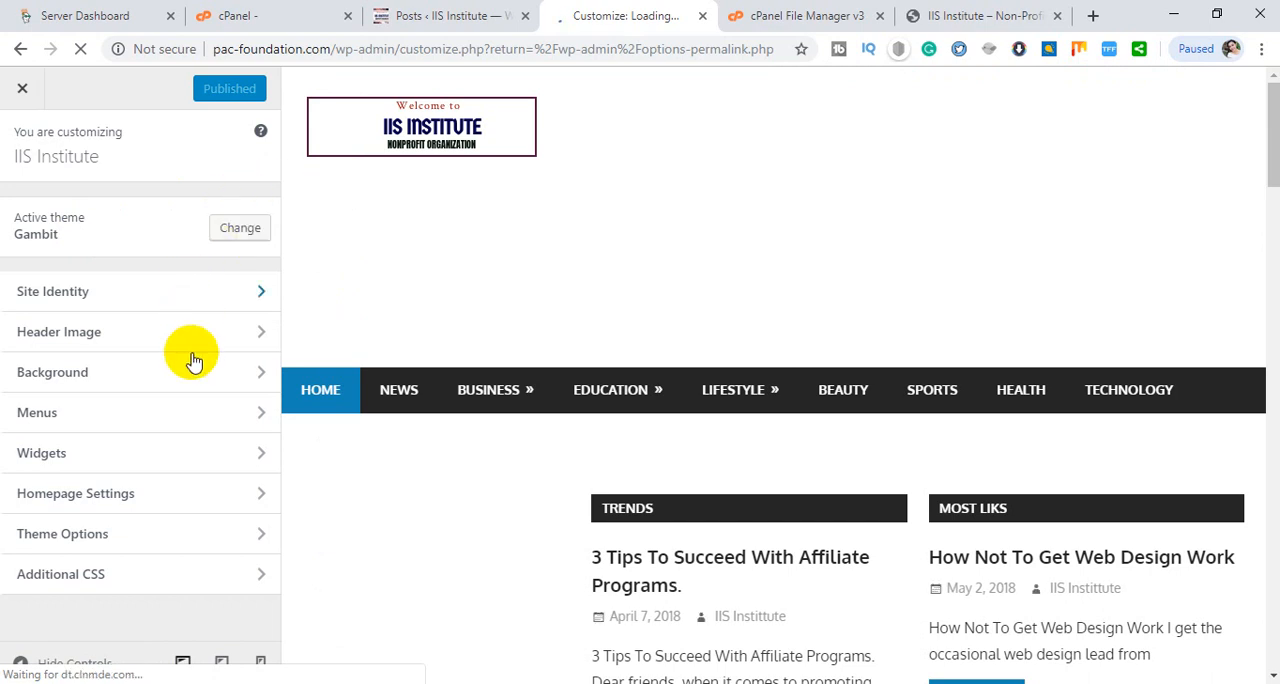
{"action": "left_click", "coordinate": [167, 291]}
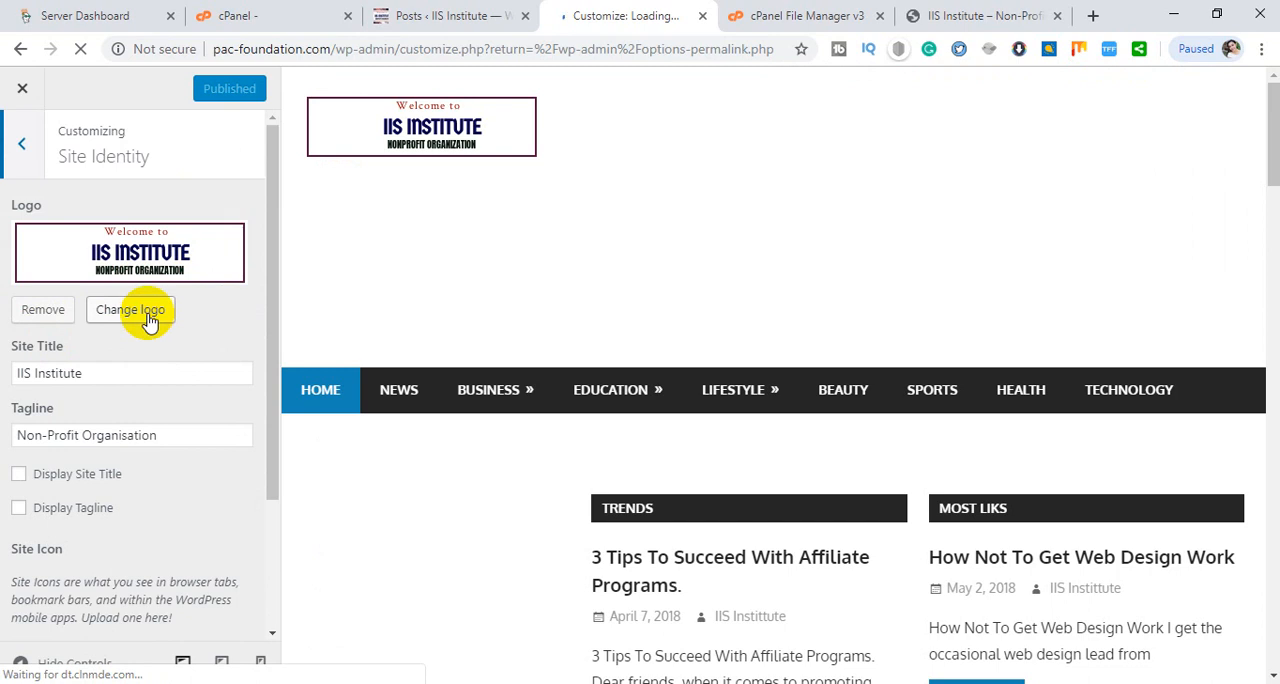
- Remove the site logo, select the site title text and review the homepage preview down to the footer
{"action": "left_click", "coordinate": [44, 310]}
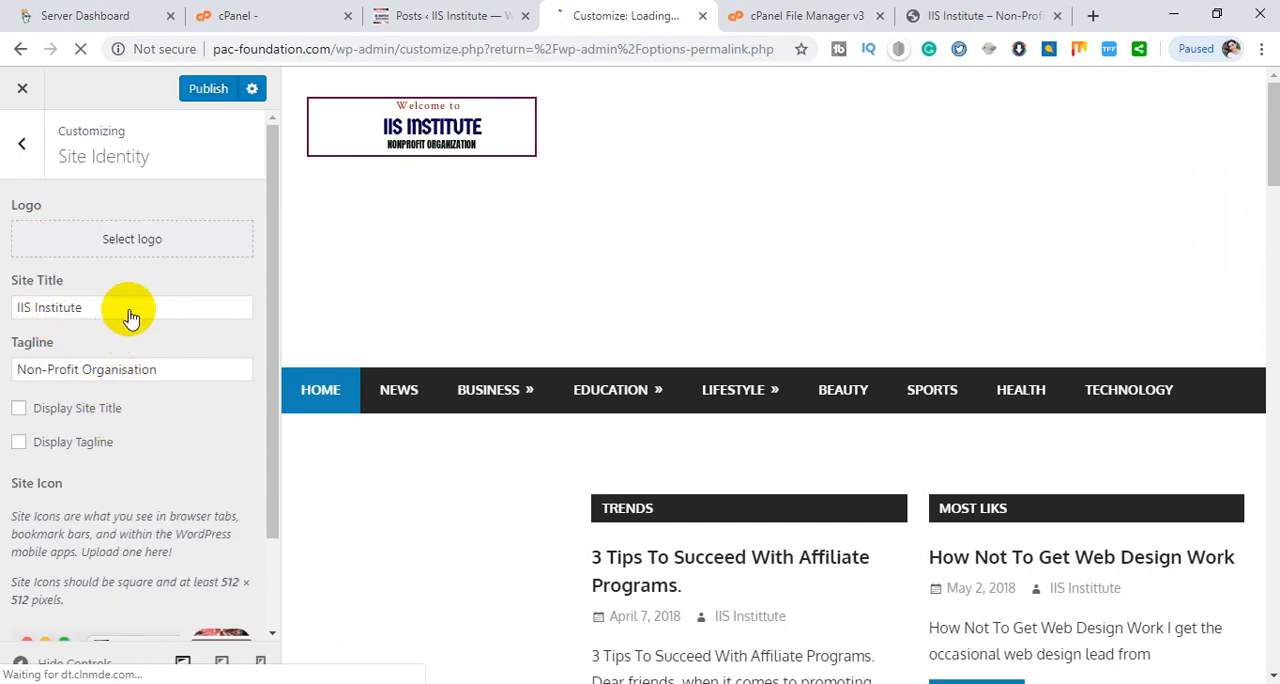
{"action": "left_click", "coordinate": [90, 304]}
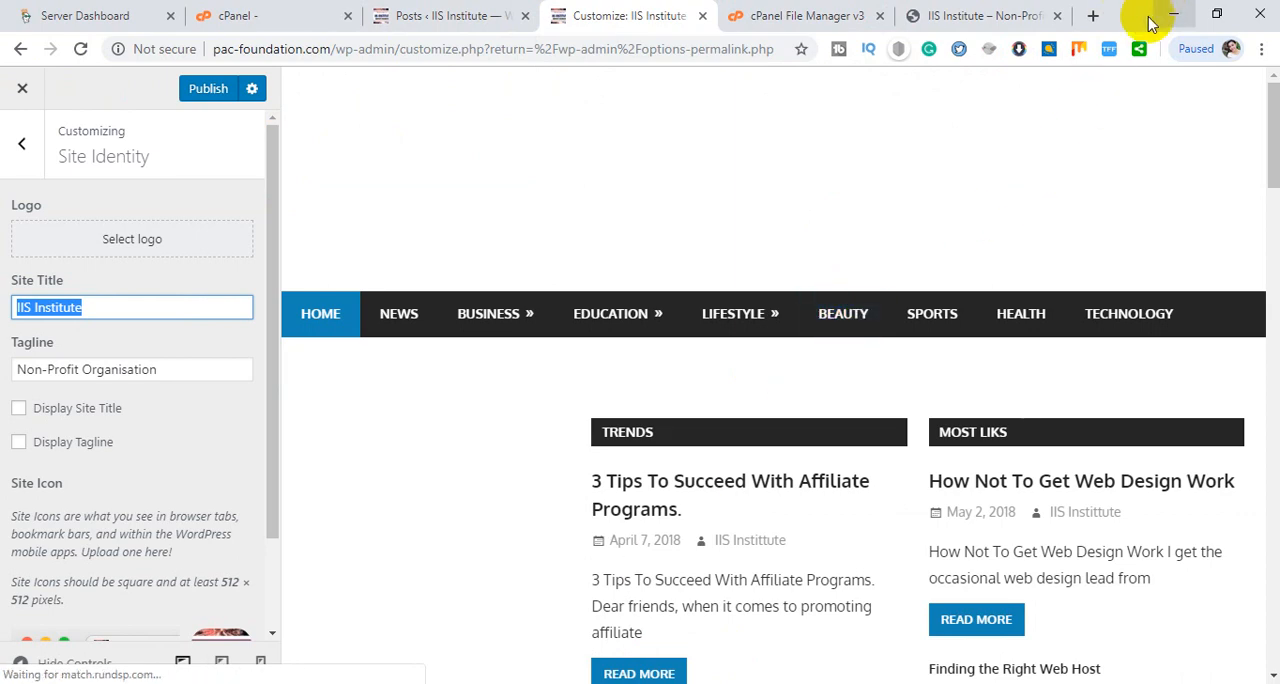
{"action": "scroll", "coordinate": [895, 333], "scroll_direction": "down", "scroll_amount": 20}
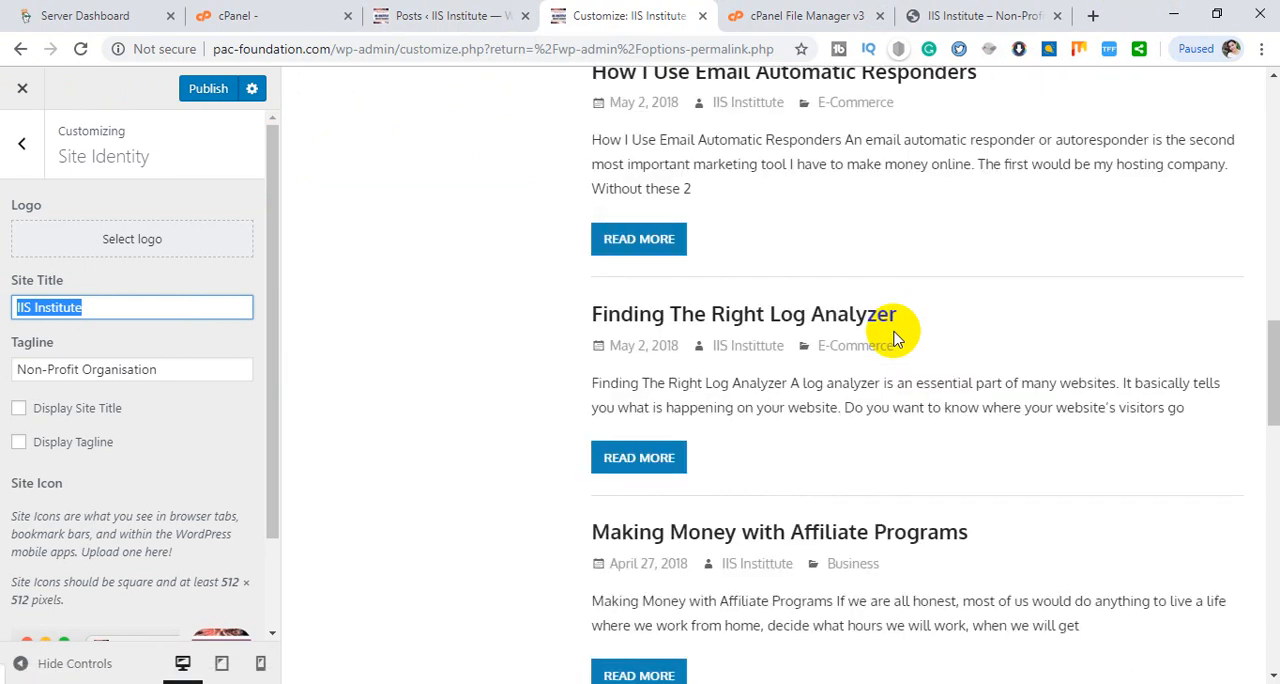
{"action": "scroll", "coordinate": [895, 333], "scroll_direction": "down", "scroll_amount": 3}
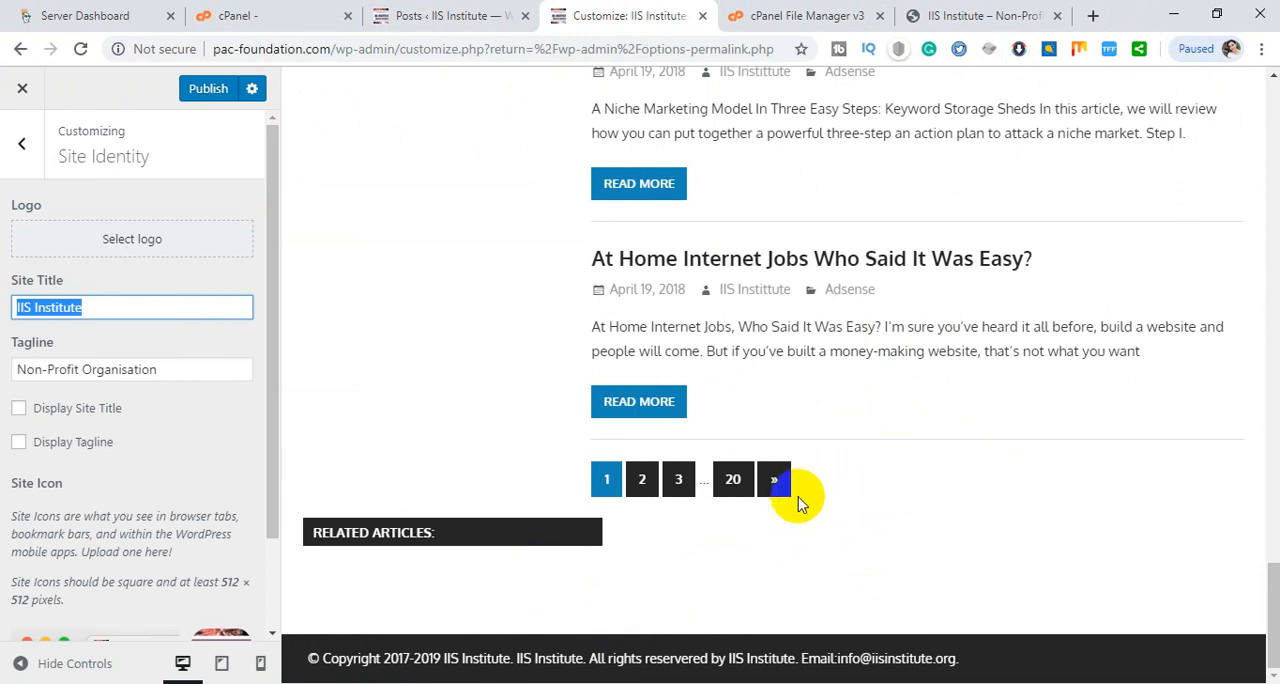